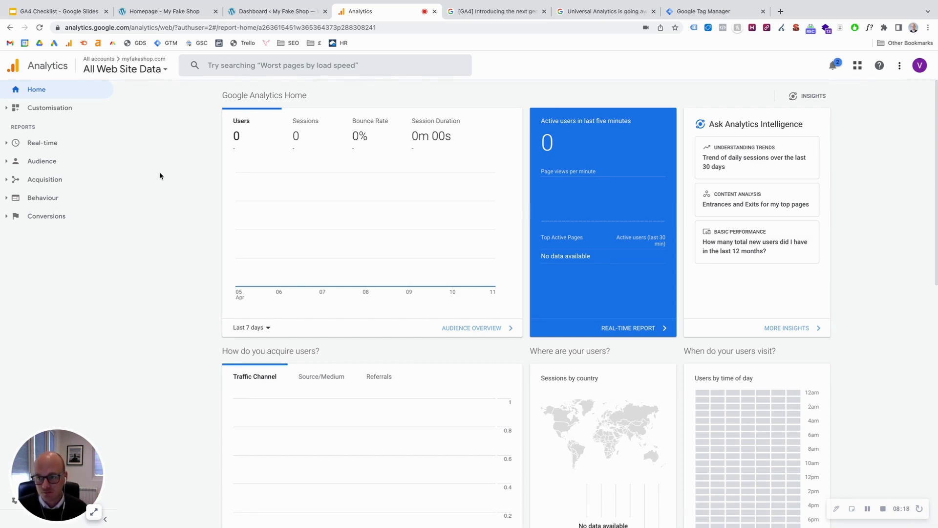
pyautogui.moveTo(48, 467); pyautogui.dragTo(876, 408)
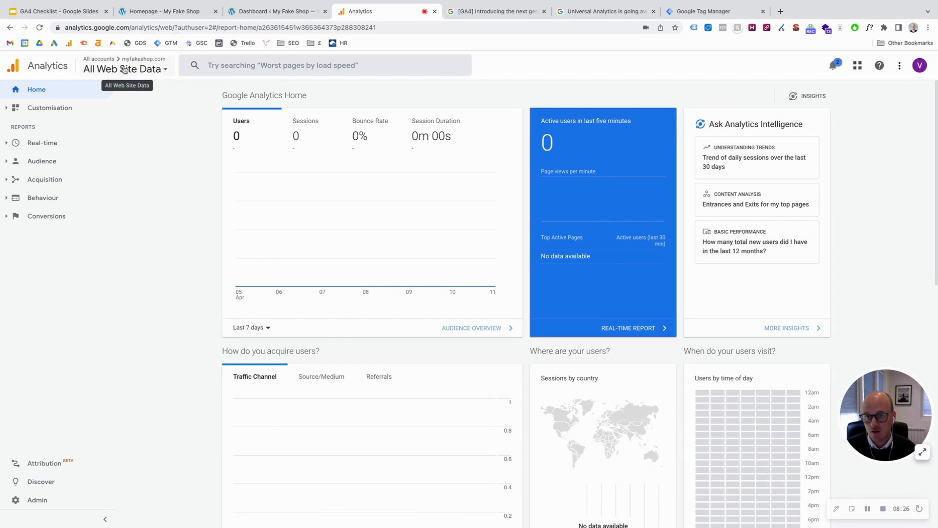
pyautogui.click(179, 15)
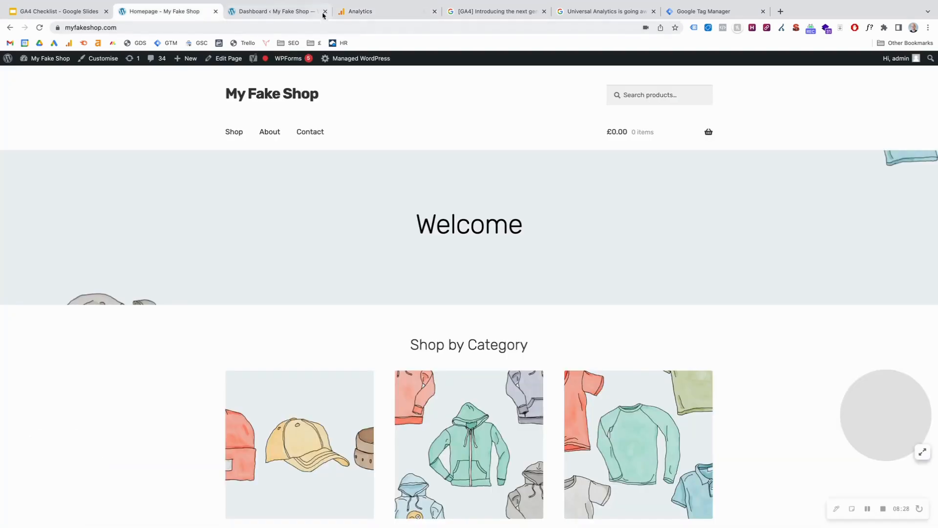
pyautogui.click(356, 12)
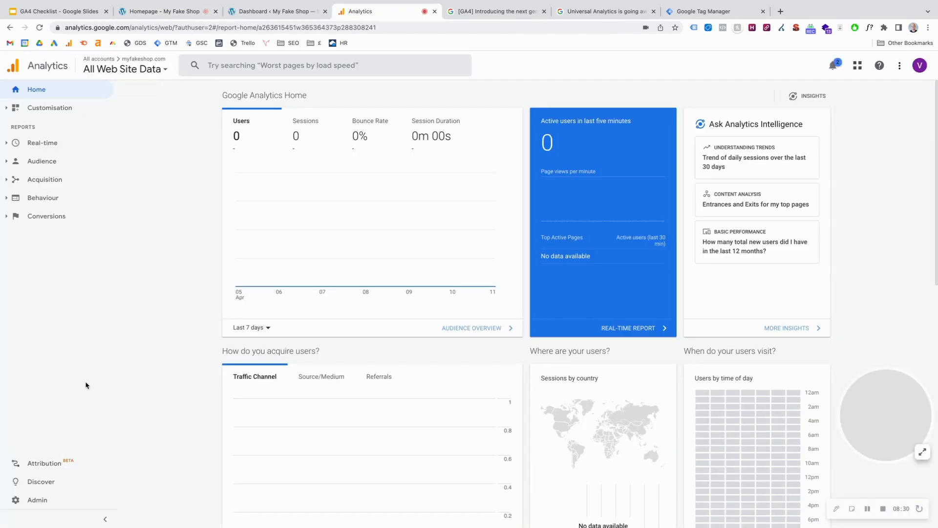
# Open the GA4 Setup Assistant in the property's admin settings and turn off automatic setup of a basic Google Analytics 4 property
pyautogui.click(41, 504)
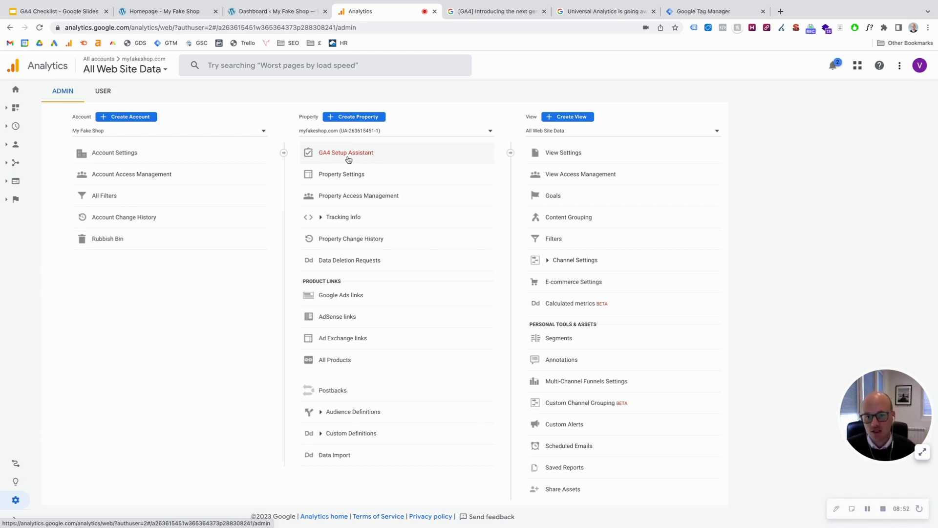
pyautogui.click(351, 157)
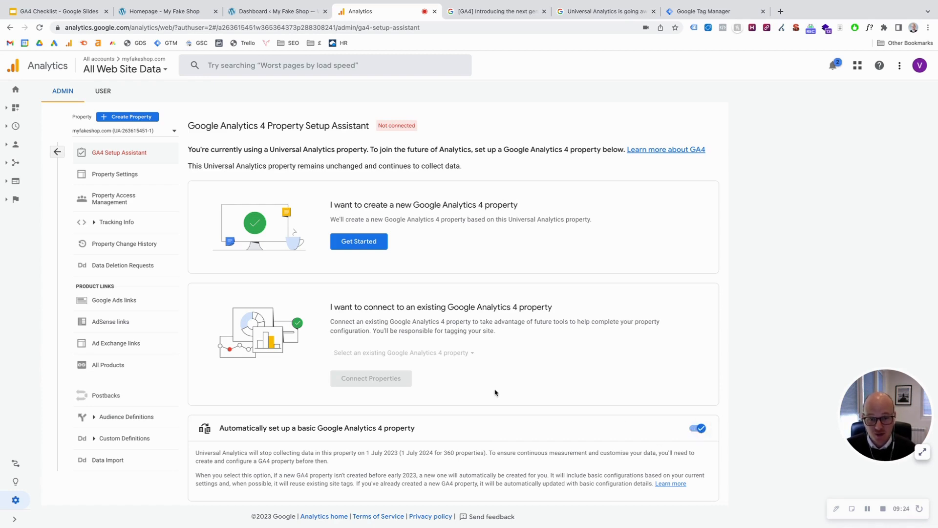
pyautogui.click(700, 429)
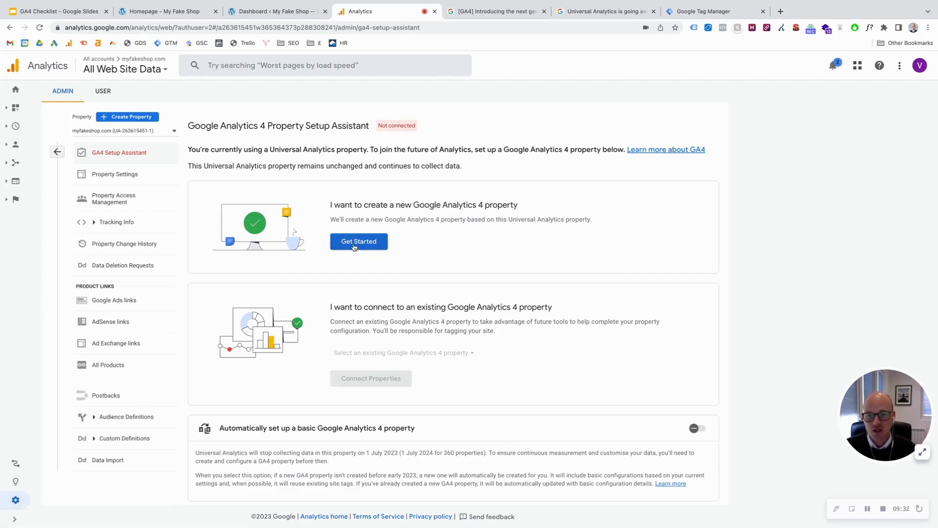
pyautogui.click(126, 119)
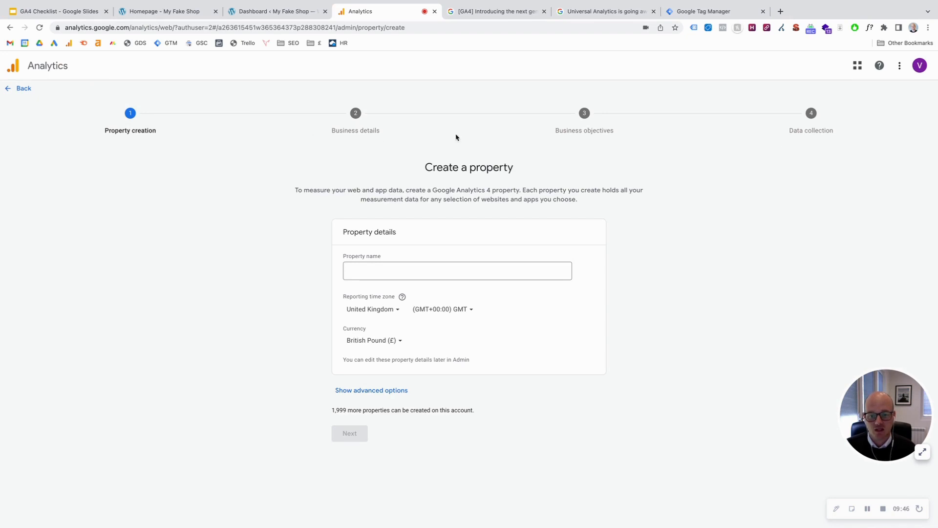
pyautogui.click(19, 91)
pyautogui.click(529, 317)
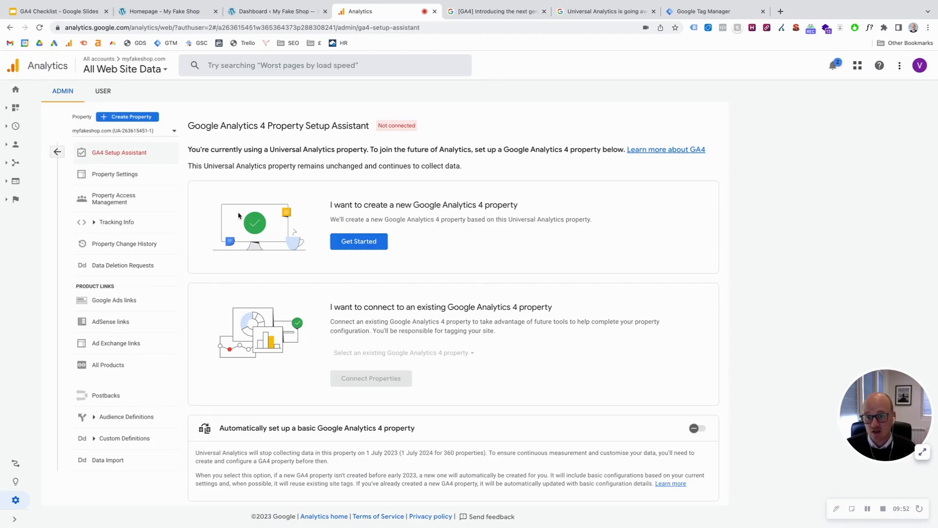
# Create a new Google Analytics 4 property from the Universal Analytics property, skipping the Google tag setup, and open the new property
pyautogui.click(360, 241)
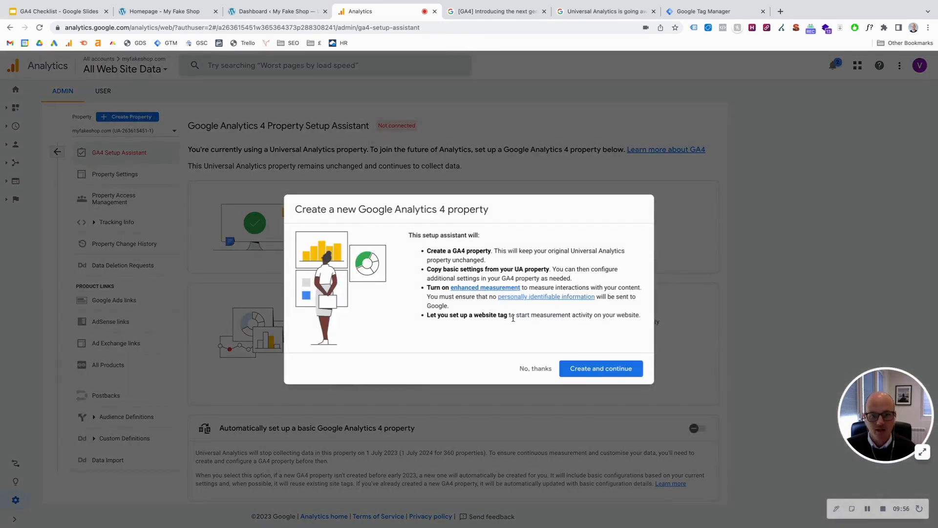
pyautogui.click(617, 373)
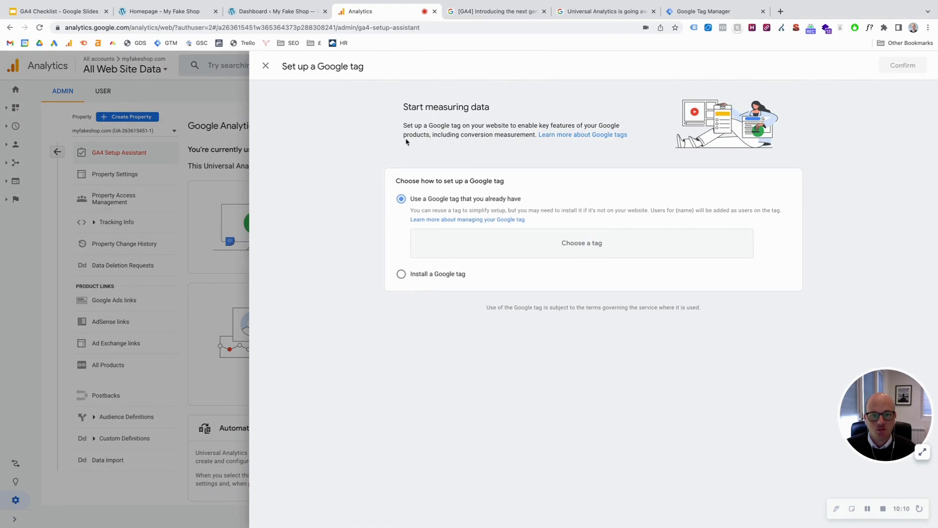
pyautogui.click(265, 66)
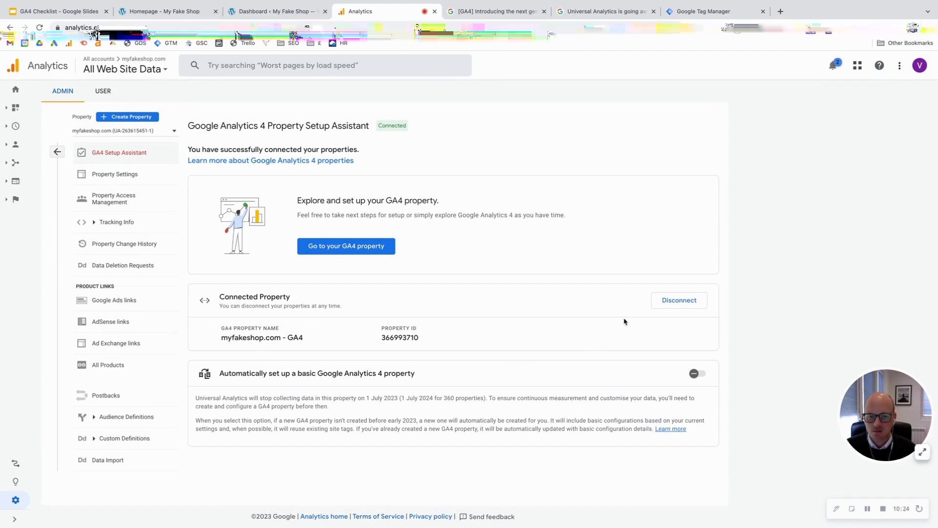
pyautogui.click(344, 250)
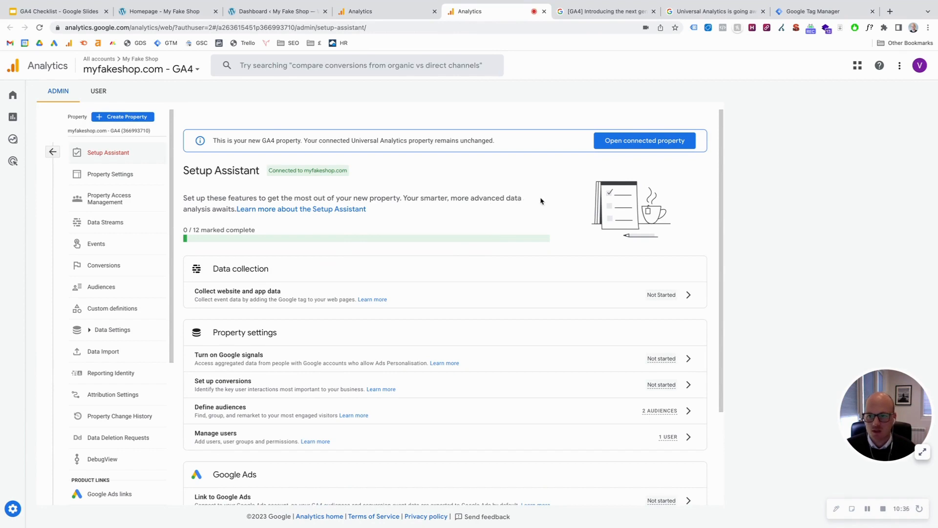
# Examine the new property's Setup Assistant checklist, from data collection and property settings to Google Ads and advanced setup
pyautogui.scroll(-1, 499, 202)
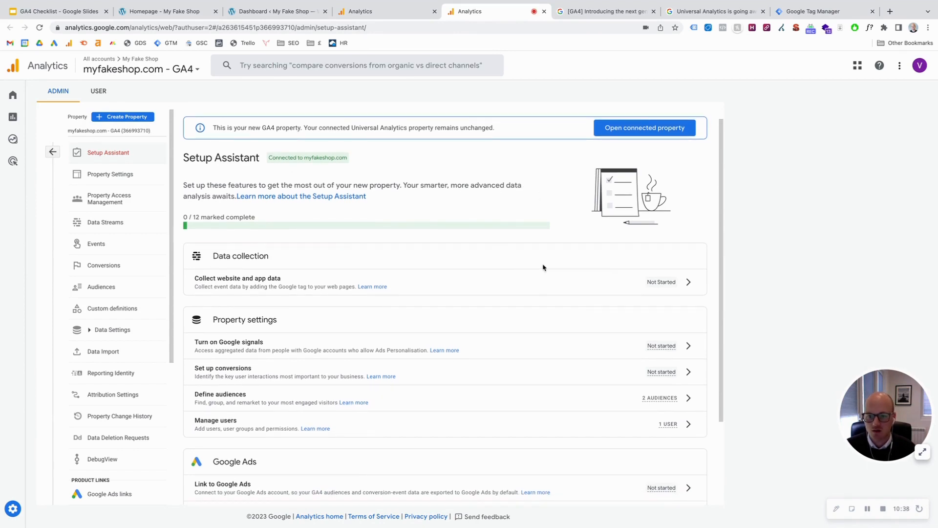
pyautogui.scroll(-3, 543, 266)
pyautogui.scroll(3, 544, 267)
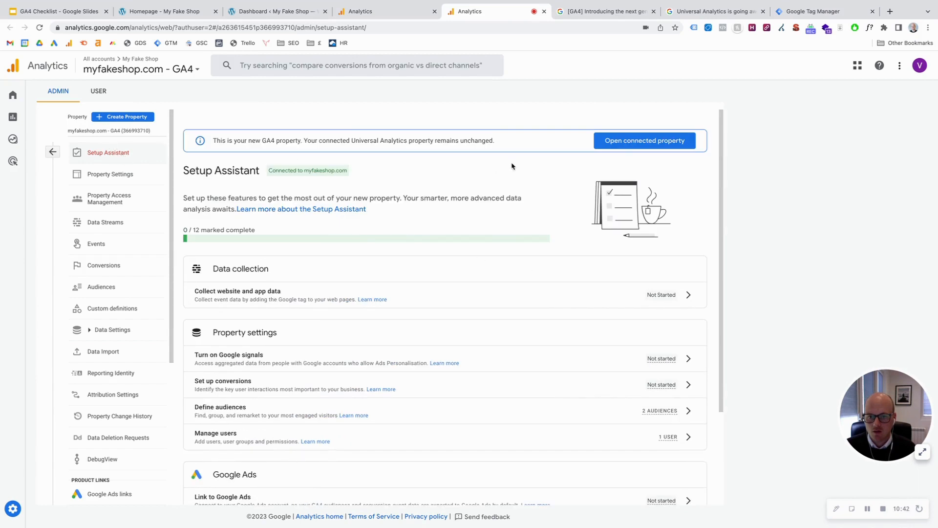
pyautogui.scroll(-3, 450, 261)
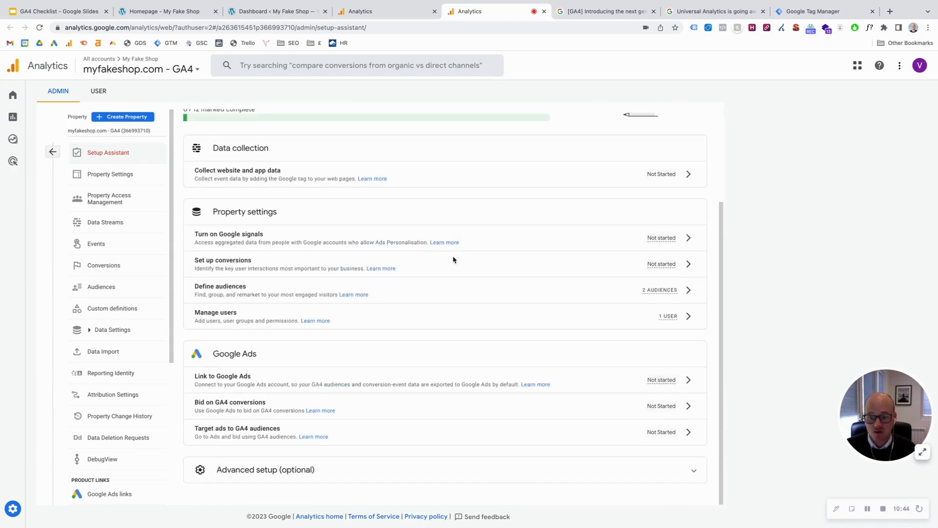
pyautogui.scroll(3, 454, 260)
pyautogui.scroll(-3, 419, 236)
pyautogui.scroll(3, 419, 235)
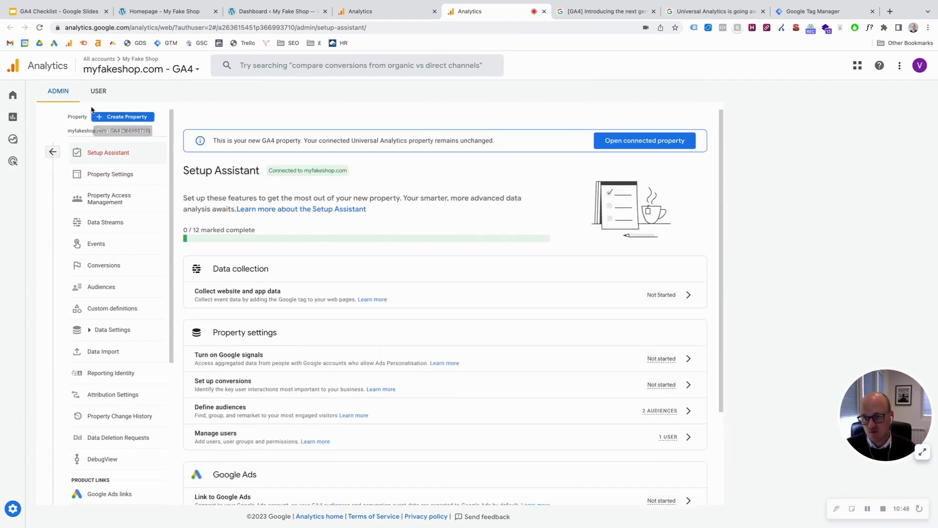
# Start another property named "GA4 - My Fake Shop (2)" with the default time zone and currency, and continue to the business details
pyautogui.click(109, 119)
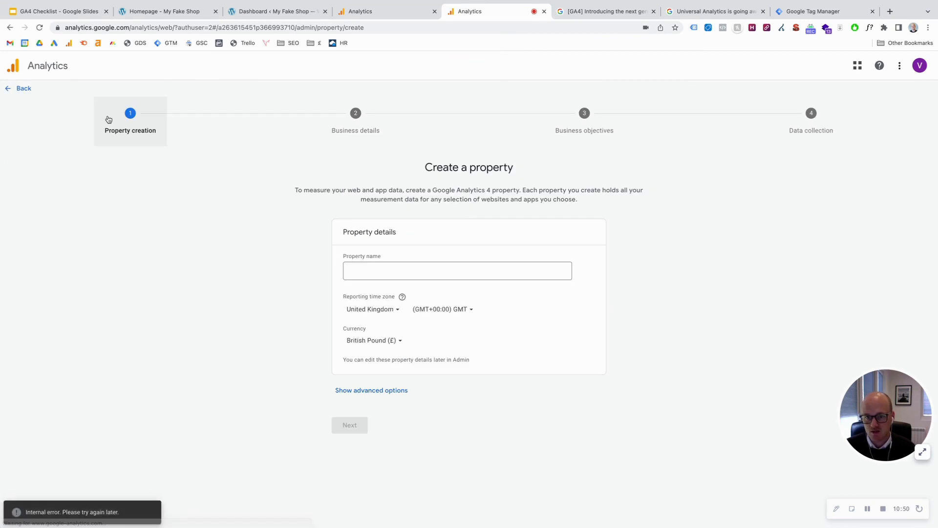
pyautogui.click(442, 270)
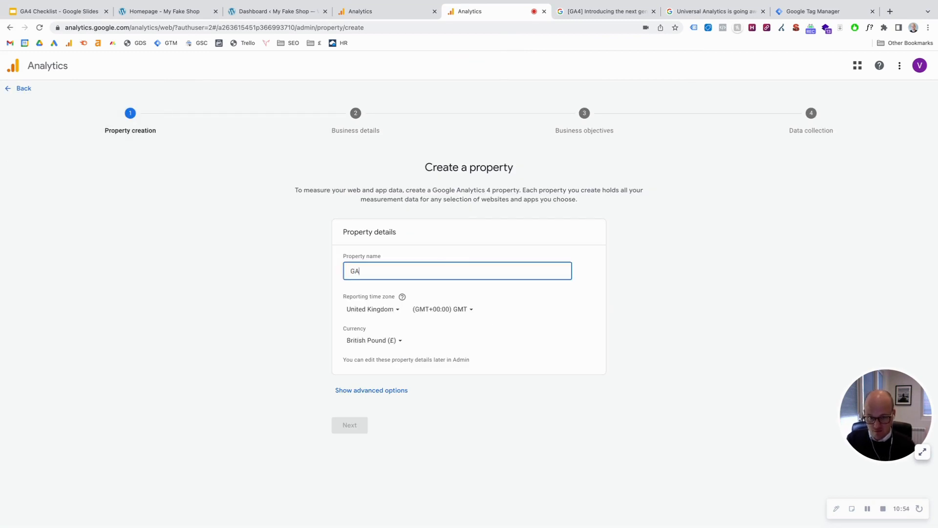
pyautogui.write('GA4 - ')
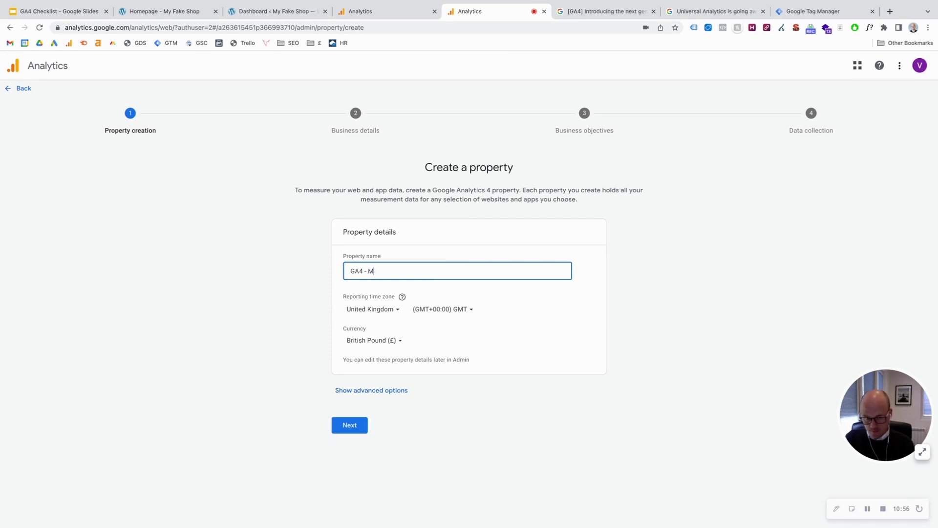
pyautogui.write('My Fake Shop (2')
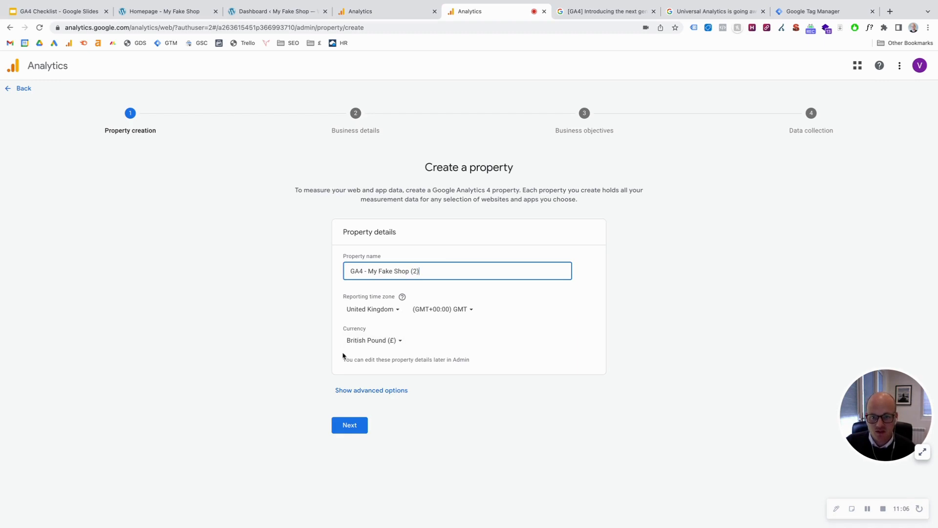
pyautogui.click(349, 425)
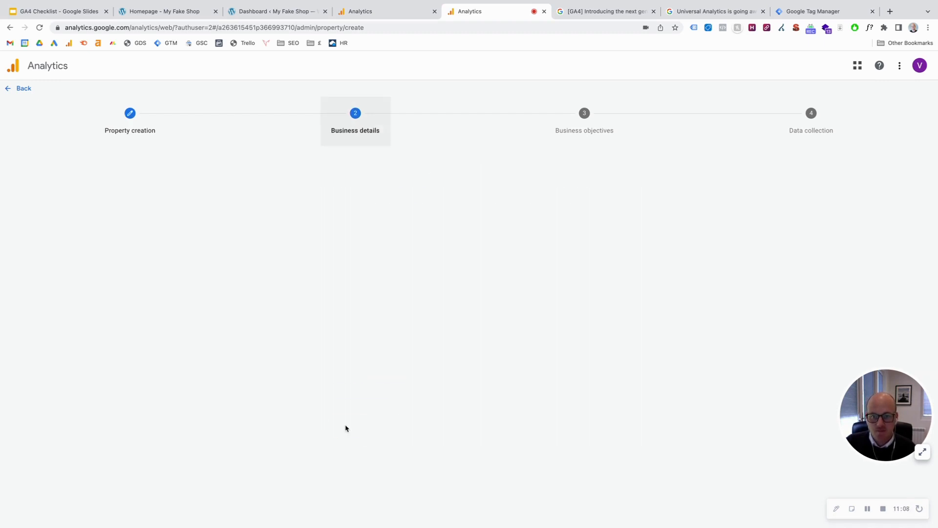
# Set the industry category to Shopping and the business size to Small (1 to 10 employees), and continue to the business objectives
pyautogui.click(373, 269)
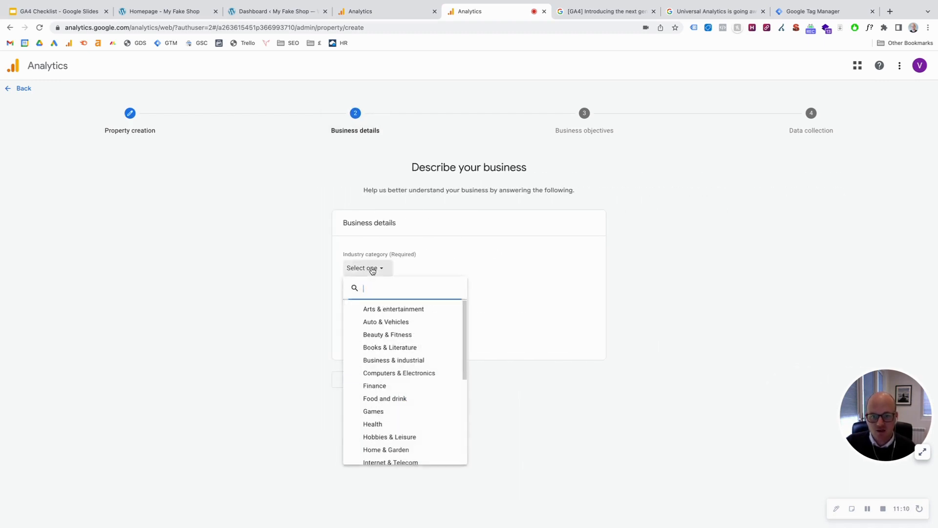
pyautogui.scroll(-5, 415, 390)
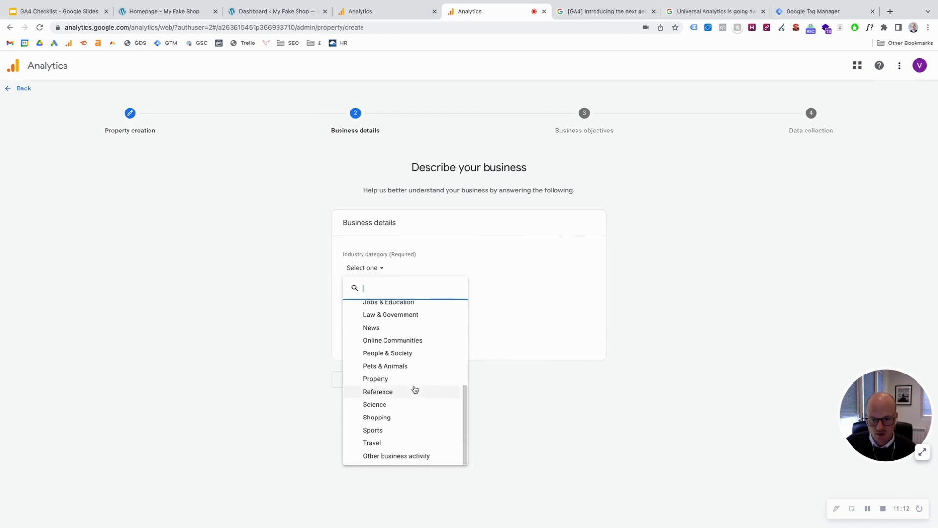
pyautogui.click(391, 429)
pyautogui.click(367, 268)
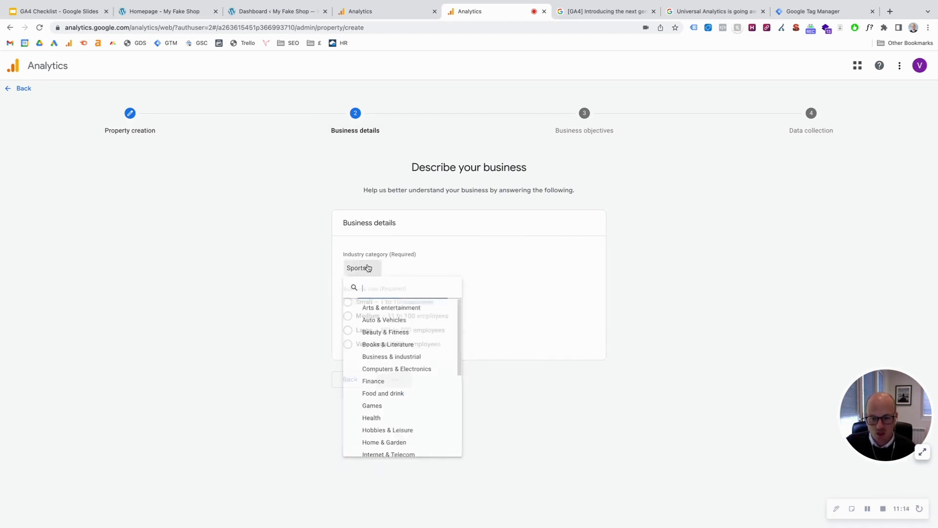
pyautogui.scroll(-5, 398, 448)
pyautogui.click(388, 417)
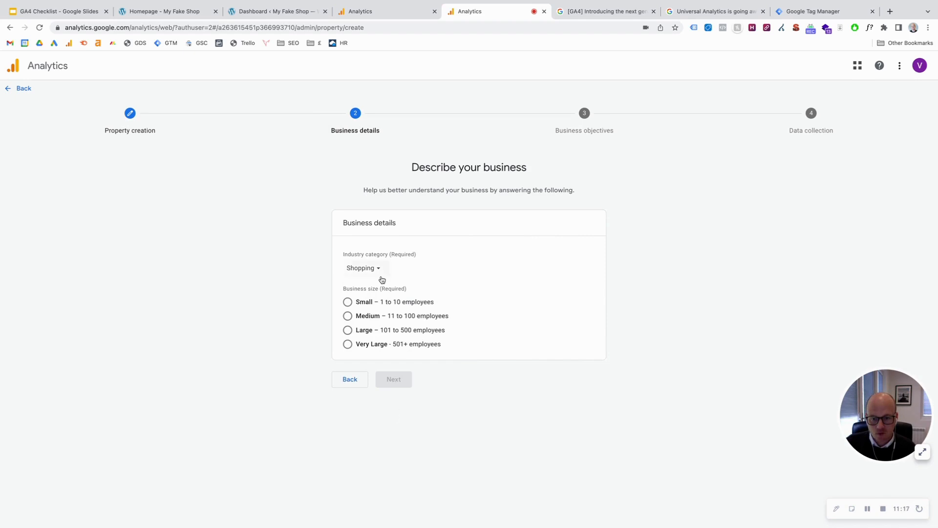
pyautogui.click(347, 302)
pyautogui.click(404, 378)
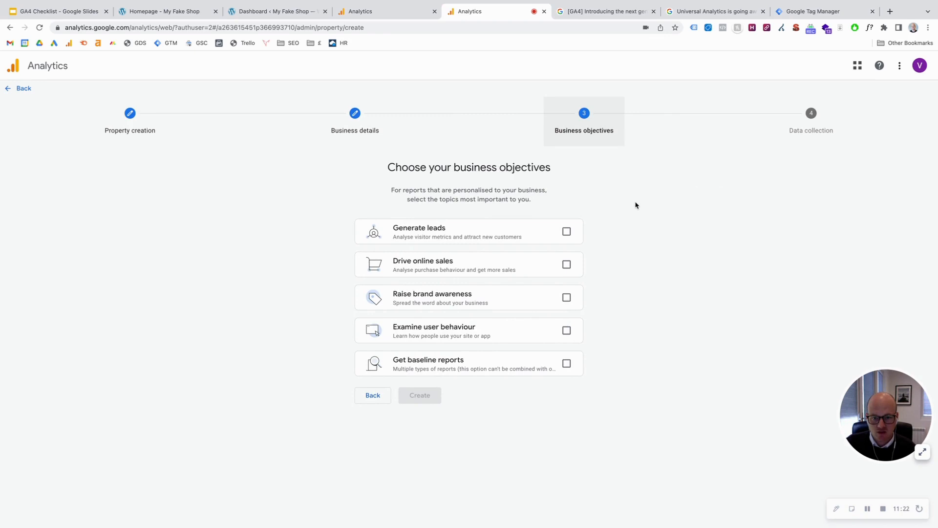
# Create the property with the Drive online sales objective and choose Web as the data collection platform
pyautogui.click(567, 264)
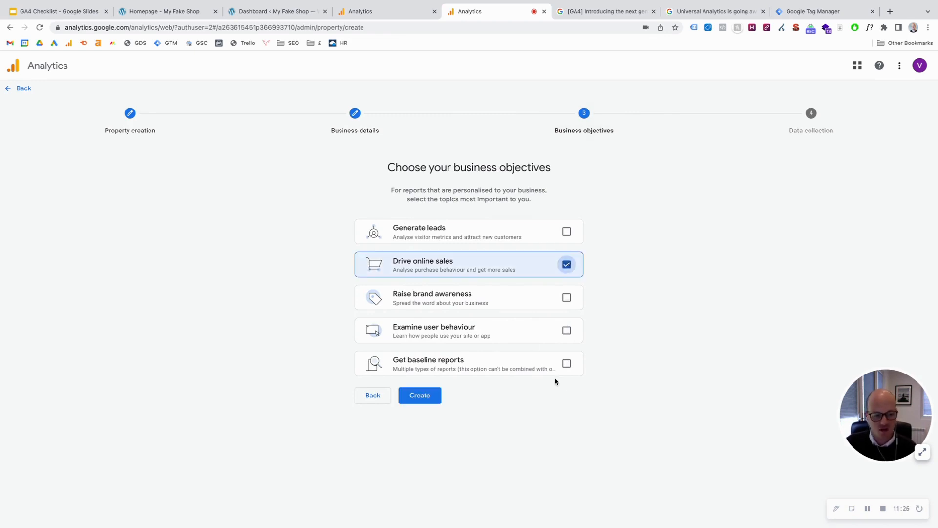
pyautogui.click(425, 395)
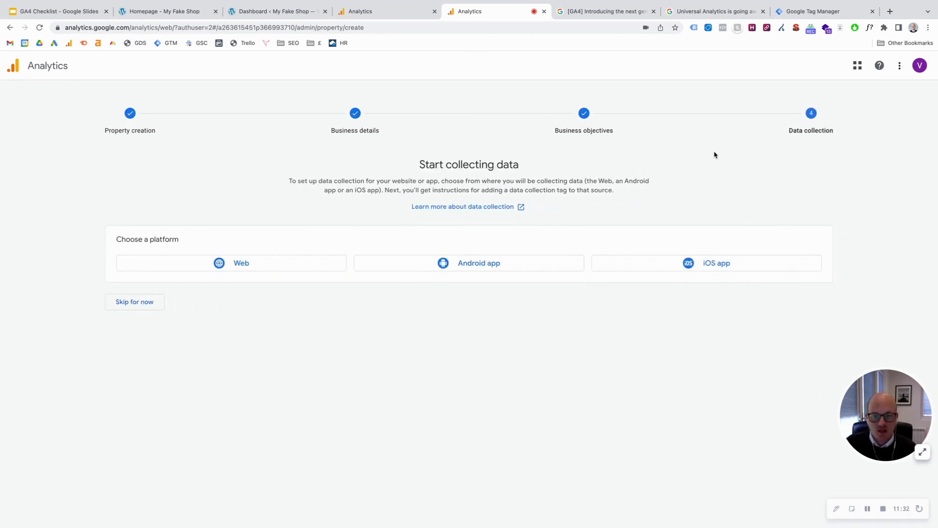
pyautogui.click(237, 264)
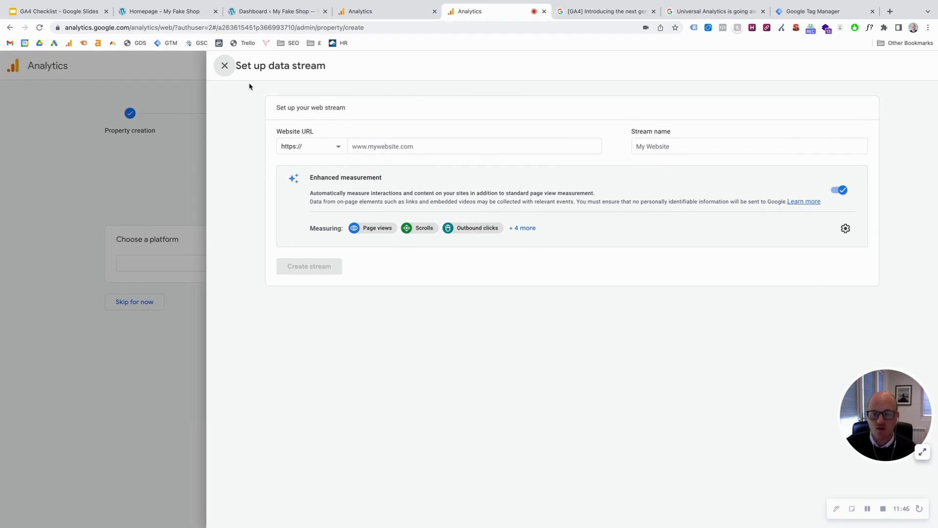
# Copy the shop homepage's address into the web stream's Website URL and trim it to myfakeshop.com, without the protocol or trailing slash
pyautogui.click(389, 148)
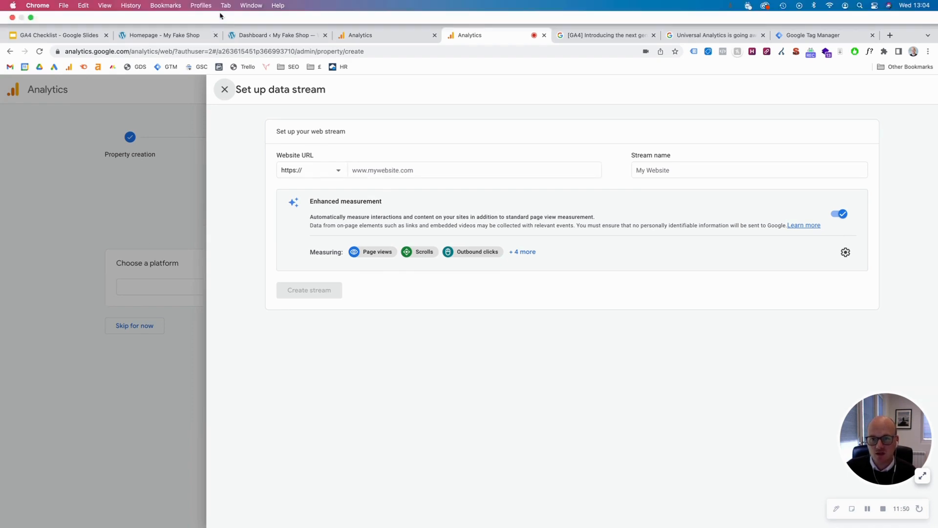
pyautogui.click(153, 36)
pyautogui.click(146, 49)
pyautogui.hotkey('ctrl', 'c')
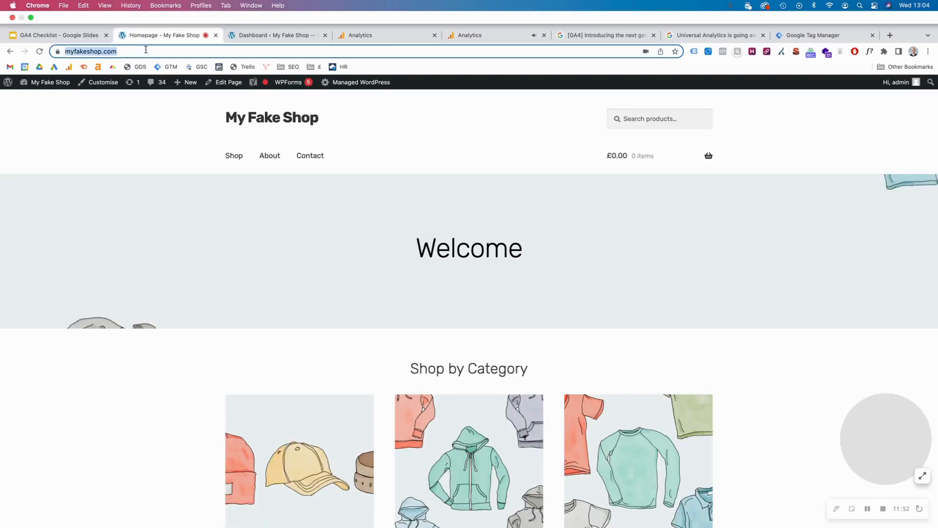
pyautogui.click(476, 35)
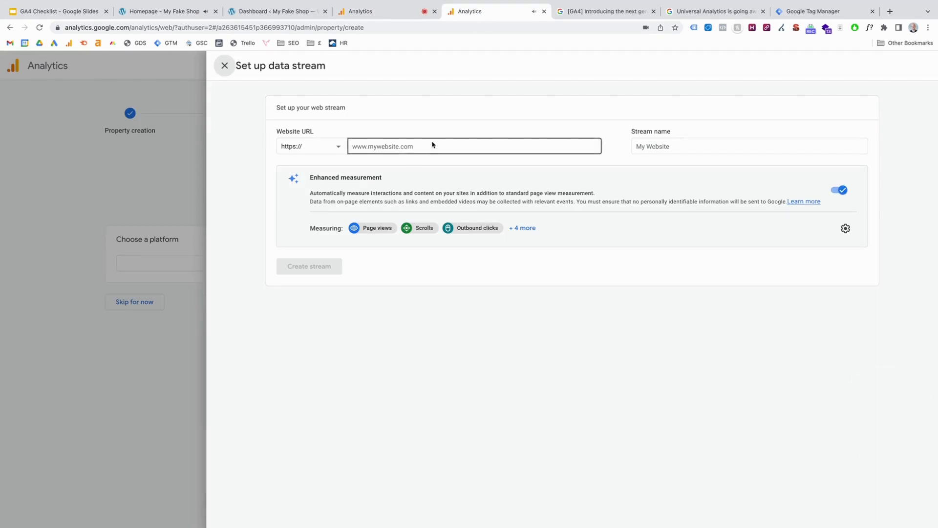
pyautogui.click(405, 146)
pyautogui.hotkey('ctrl', 'v')
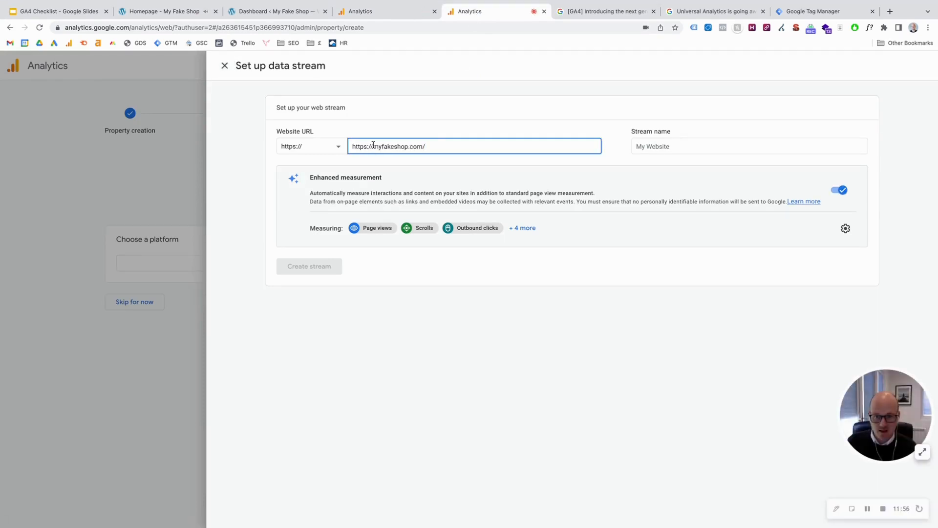
pyautogui.moveTo(373, 146); pyautogui.dragTo(354, 146)
pyautogui.press('BackSpace')
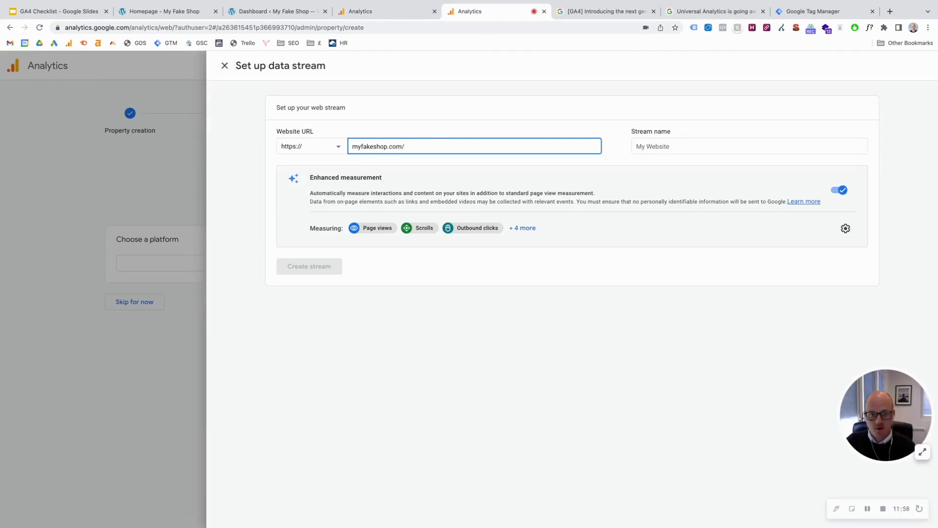
pyautogui.press('BackSpace')
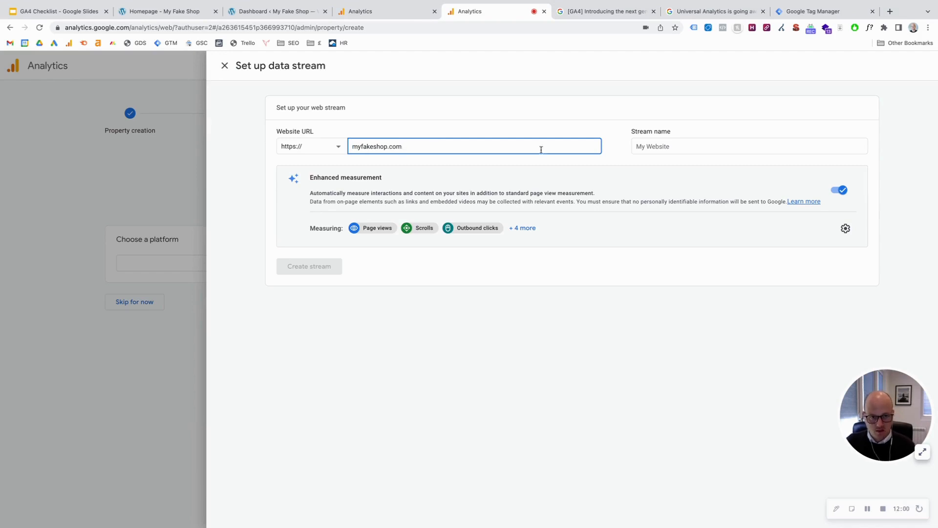
# Name the stream "My Fake Shop Web", create it, and close the installation instructions
pyautogui.click(675, 143)
pyautogui.write('M')
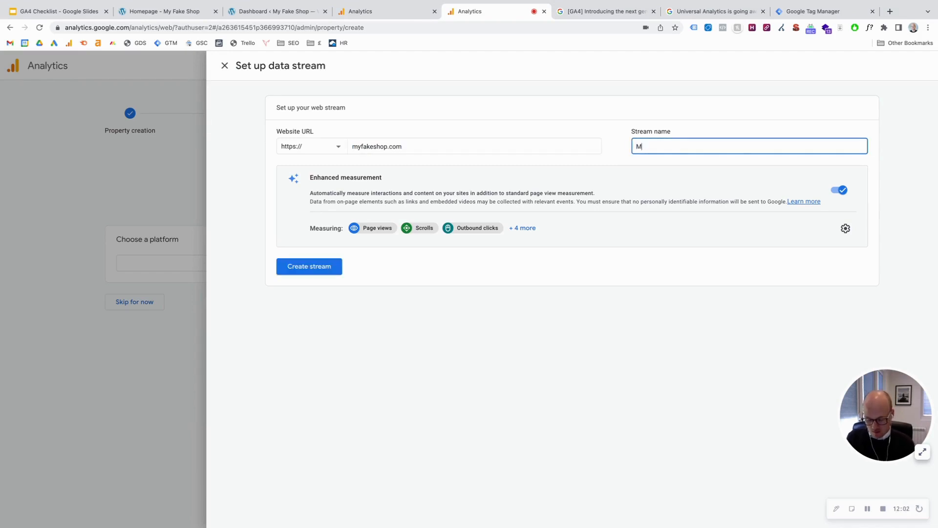
pyautogui.write('y Fake Shop Web')
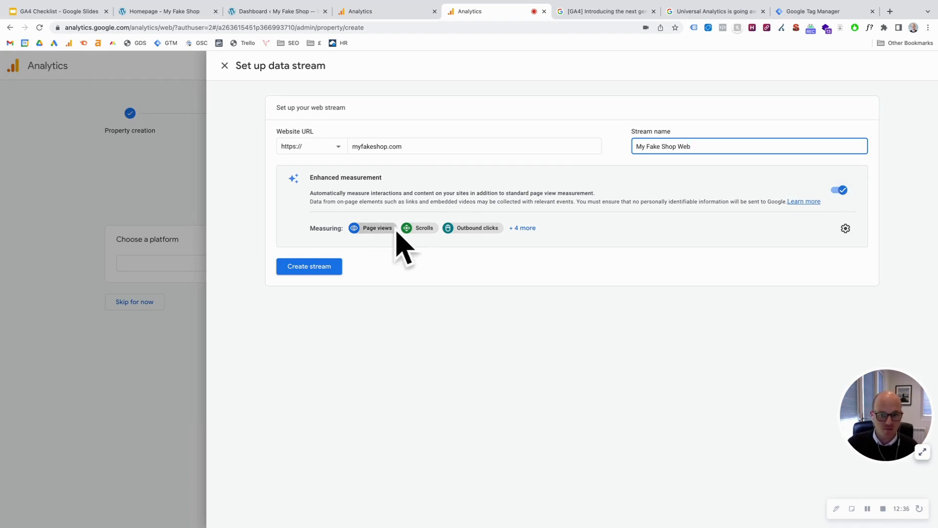
pyautogui.click(328, 270)
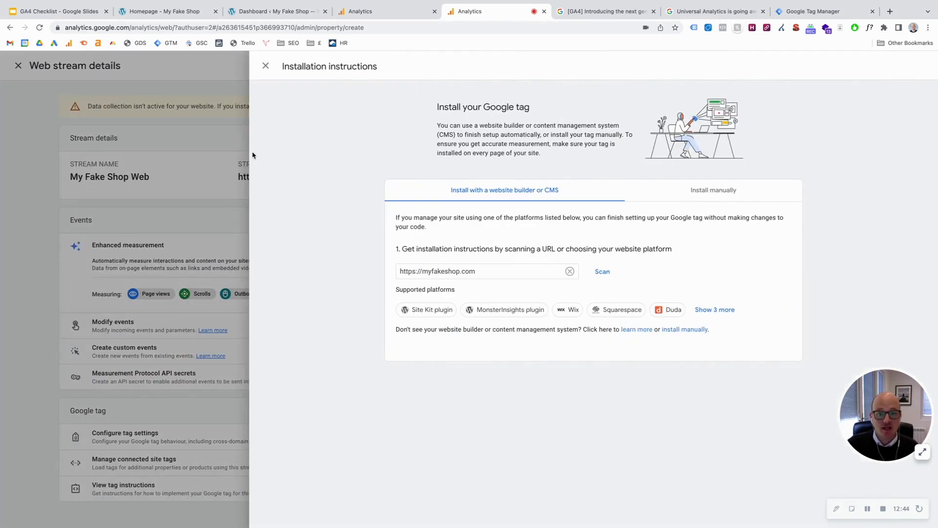
pyautogui.click(265, 66)
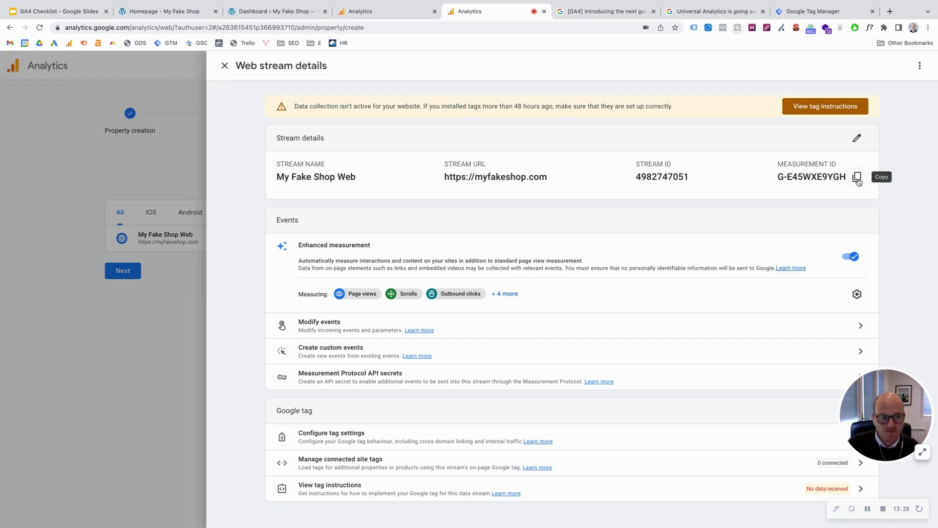
pyautogui.click(857, 178)
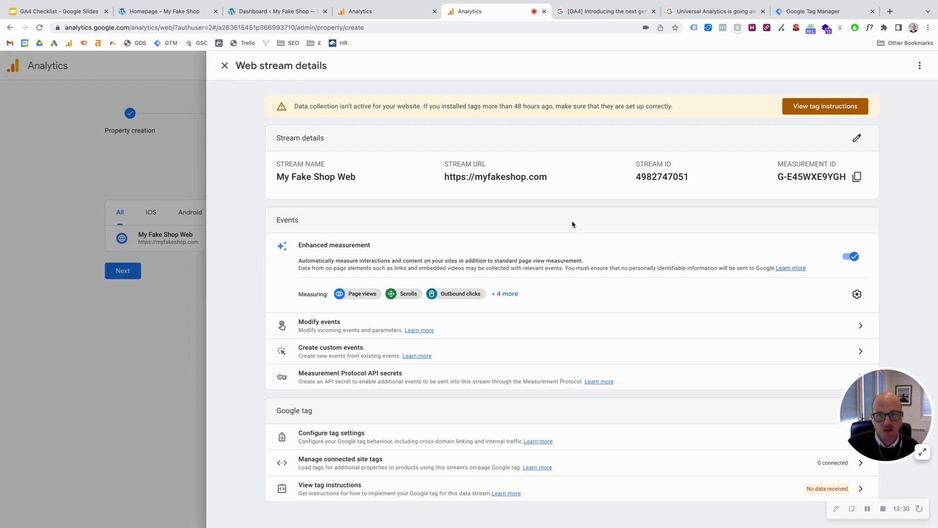
pyautogui.click(803, 12)
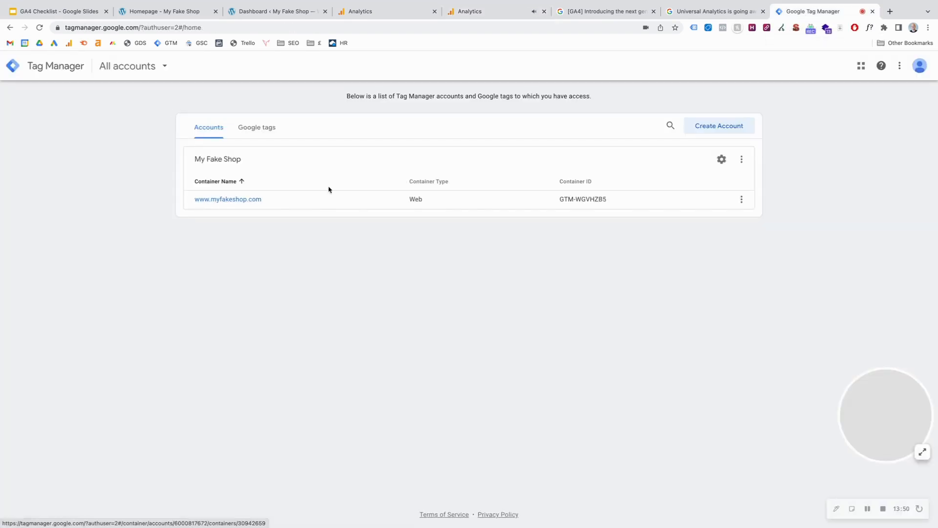
pyautogui.click(266, 205)
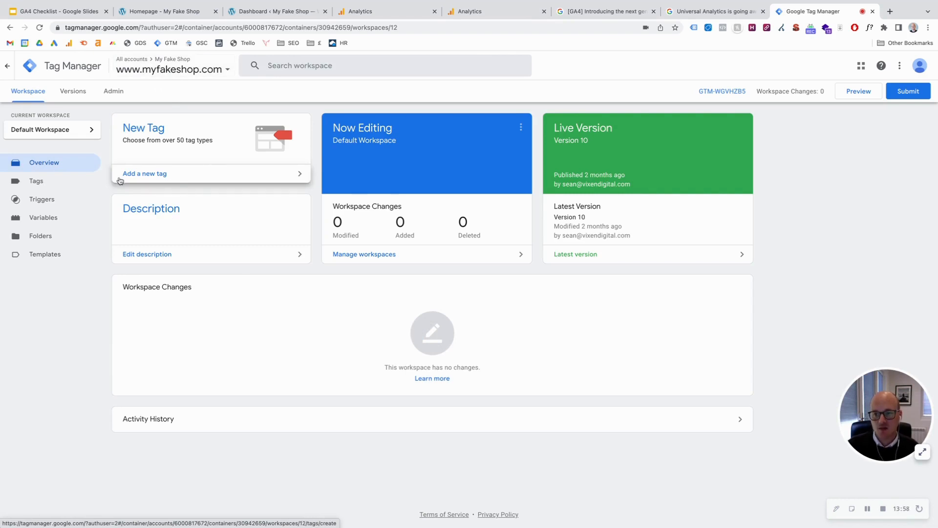
# Add a new tag to the container and name it "GA4 - Tracking - All Pages"
pyautogui.click(175, 175)
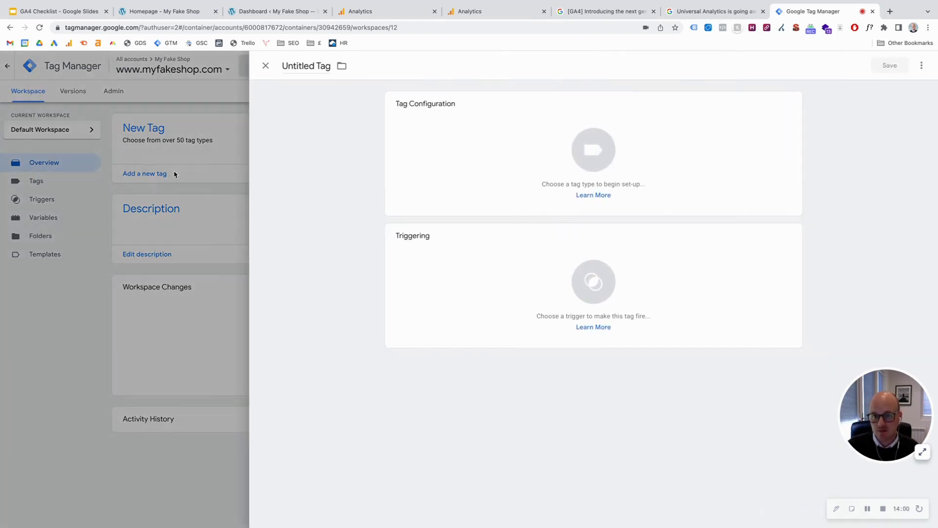
pyautogui.click(303, 65)
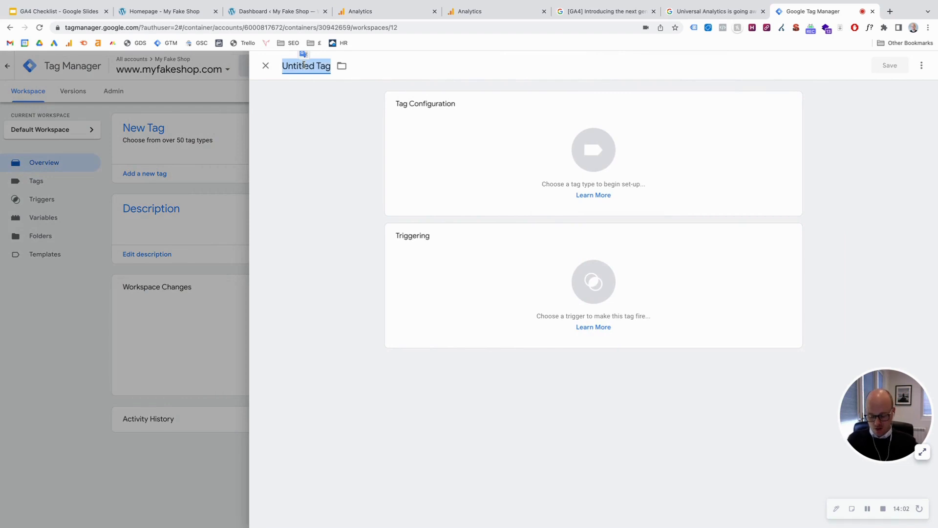
pyautogui.write('GA4 ')
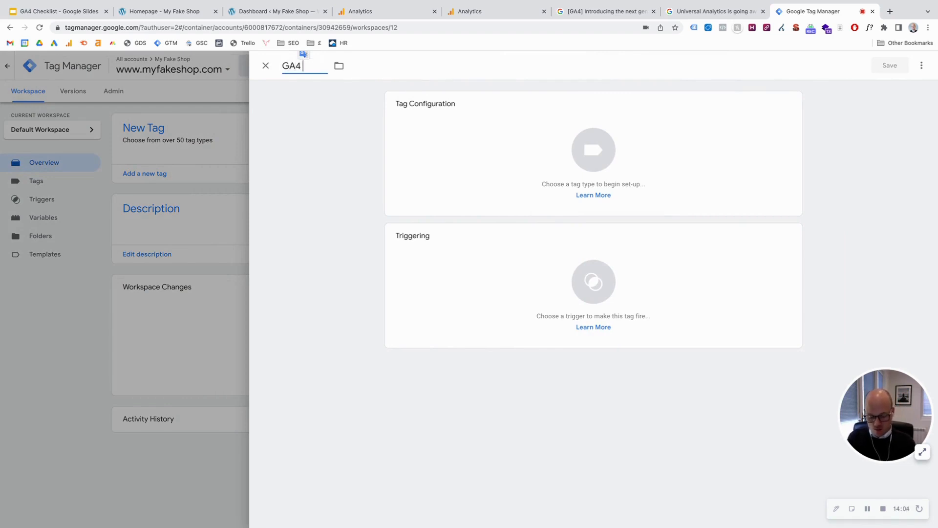
pyautogui.write('- All Pages')
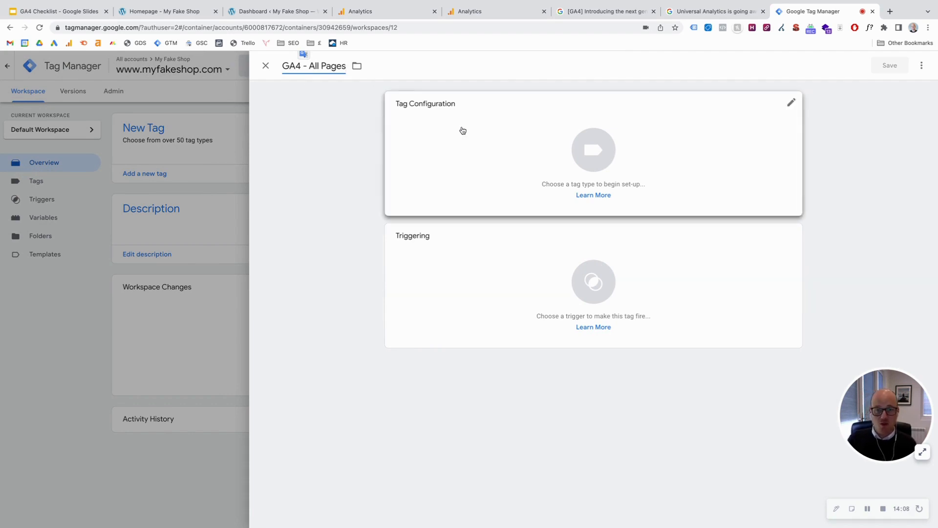
pyautogui.click(309, 65)
pyautogui.write('Tracking -')
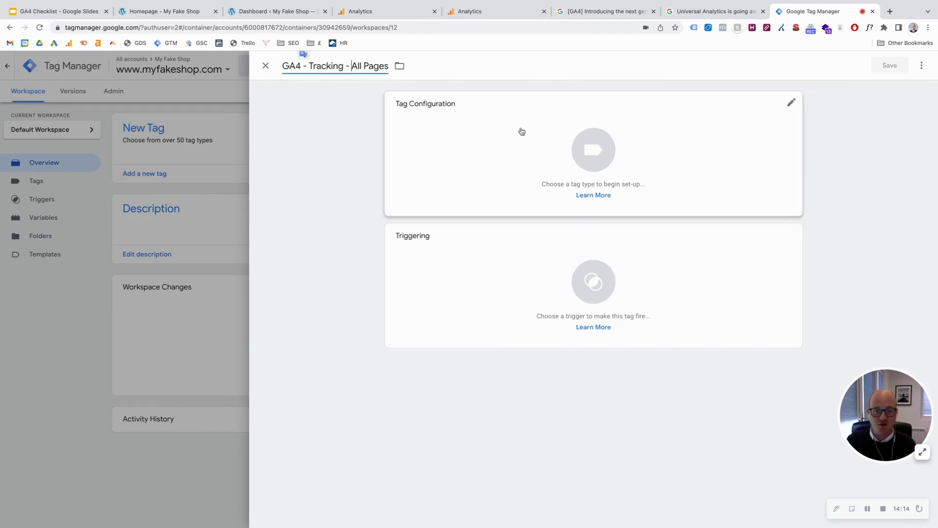
# Set the tag type to Google Analytics: GA4 Configuration and paste in the copied measurement ID
pyautogui.click(515, 157)
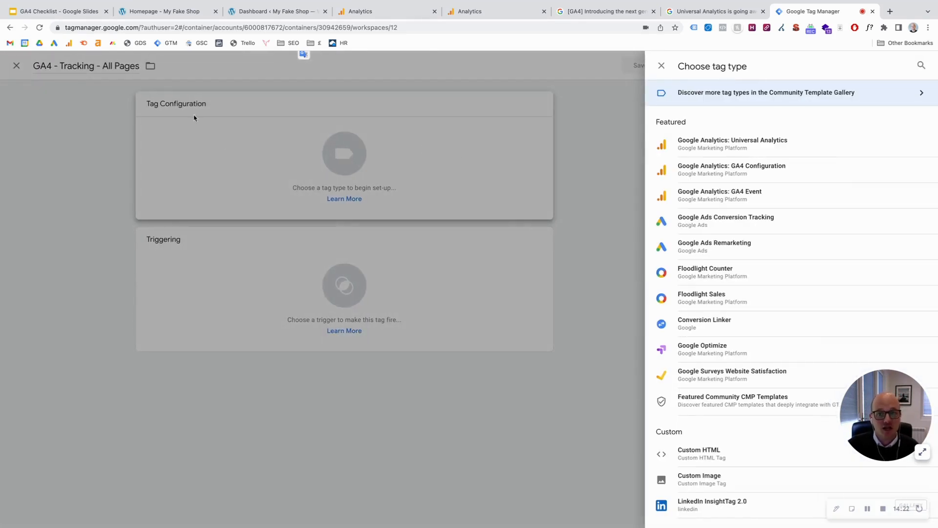
pyautogui.click(774, 172)
pyautogui.click(418, 196)
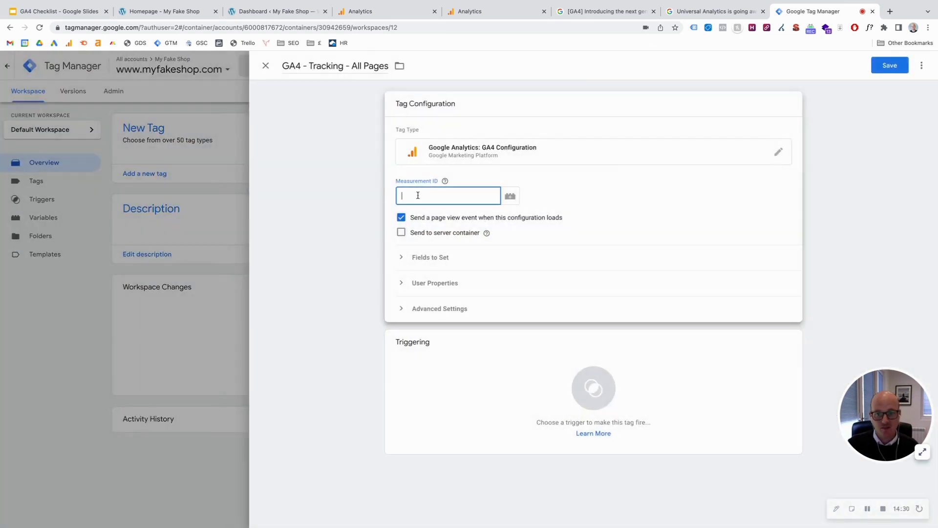
pyautogui.press('super+v')
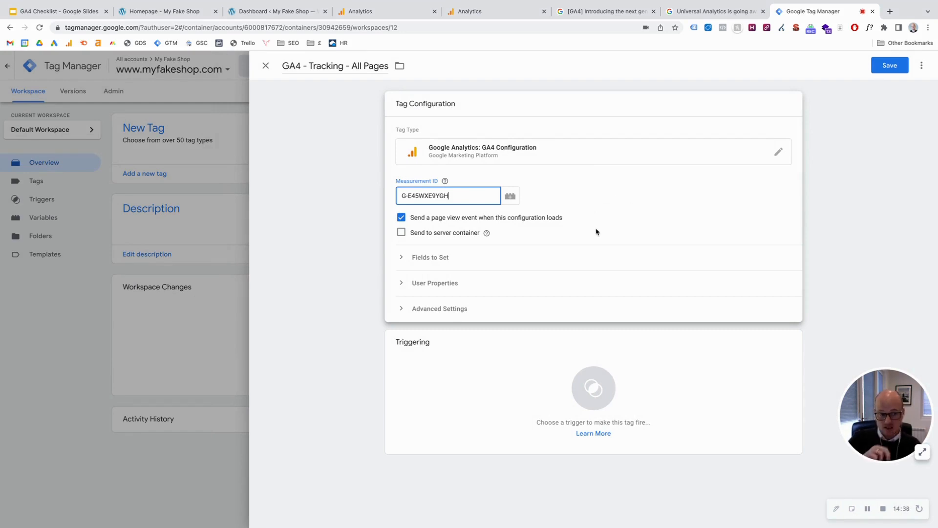
# Make the tag fire on the All Pages page view trigger and save it
pyautogui.click(496, 396)
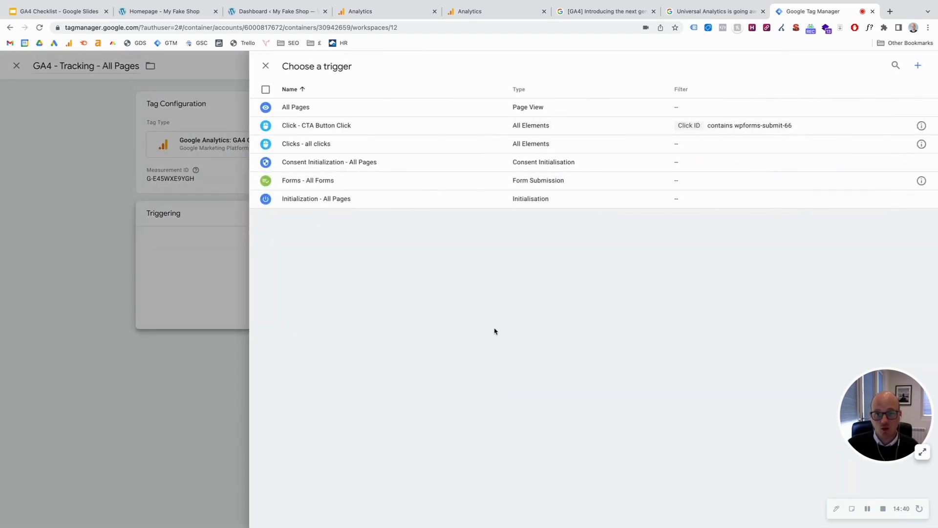
pyautogui.click(319, 109)
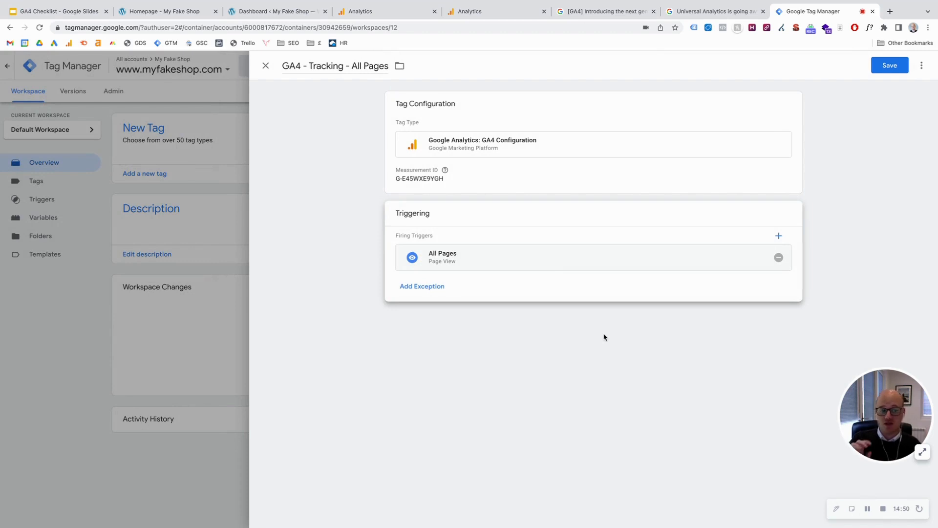
pyautogui.click(895, 66)
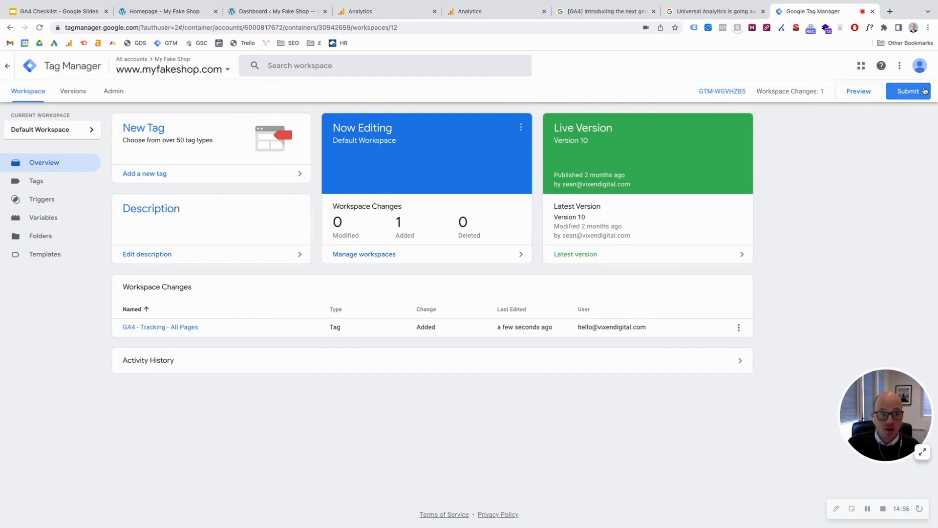
# Publish the workspace changes as a version named "GA4 Install" and return to the workspace overview
pyautogui.click(907, 91)
pyautogui.click(447, 174)
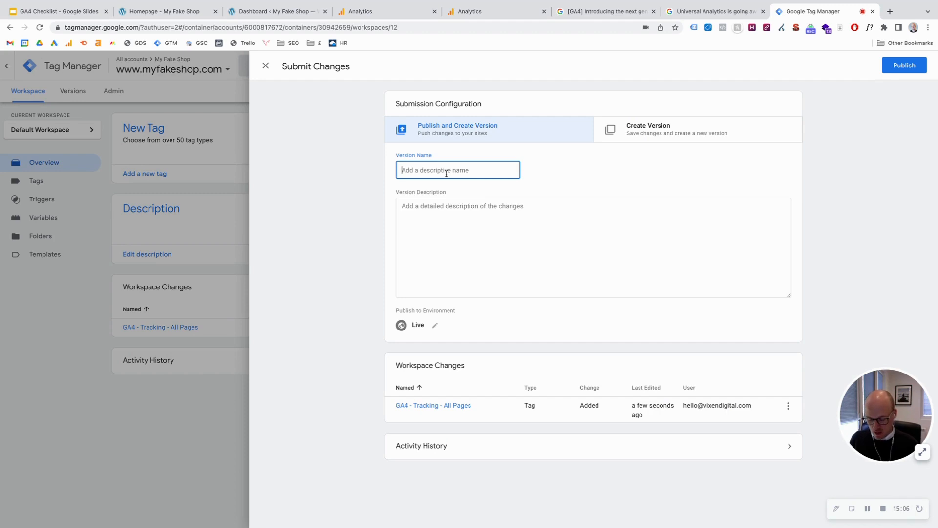
pyautogui.write('G')
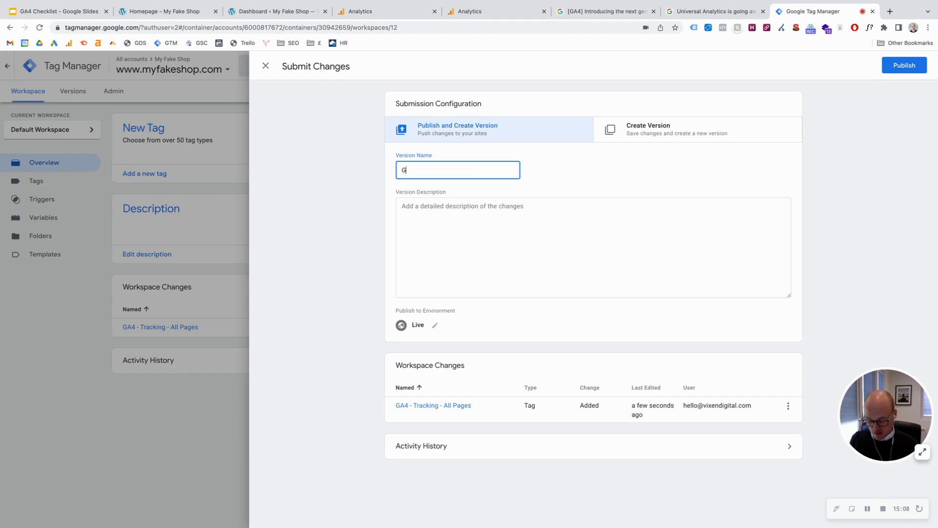
pyautogui.write('A4')
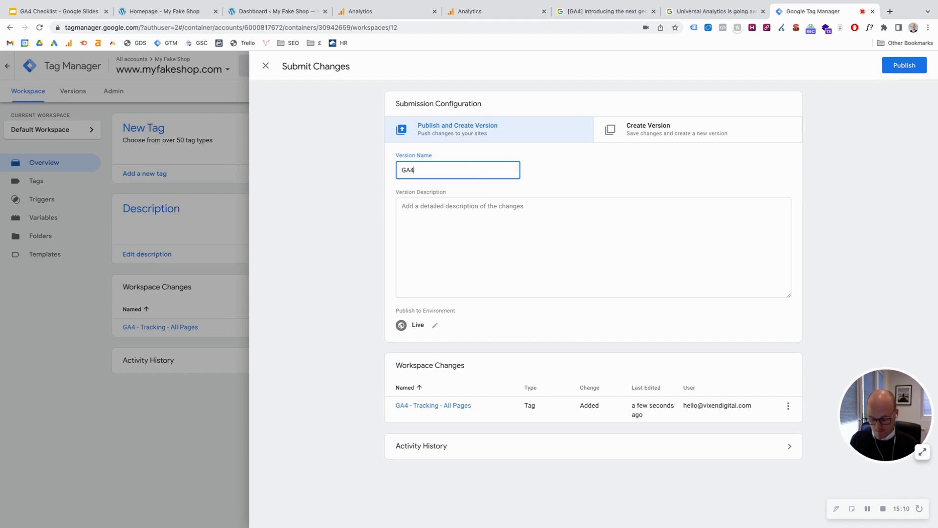
pyautogui.write(' Install')
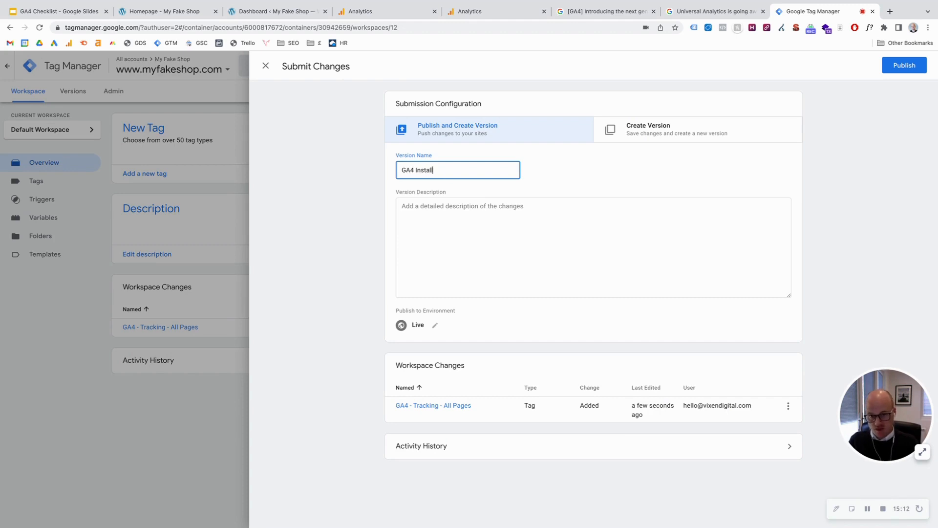
pyautogui.click(901, 71)
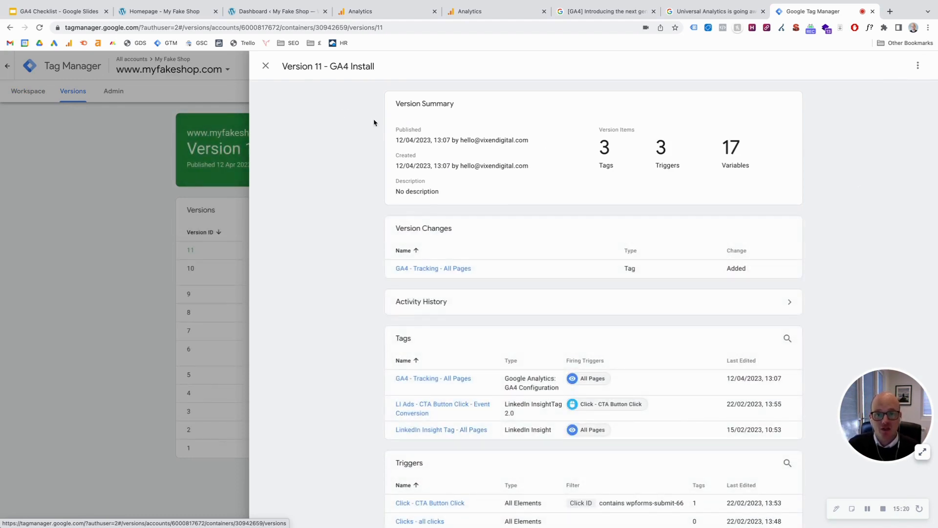
pyautogui.click(263, 69)
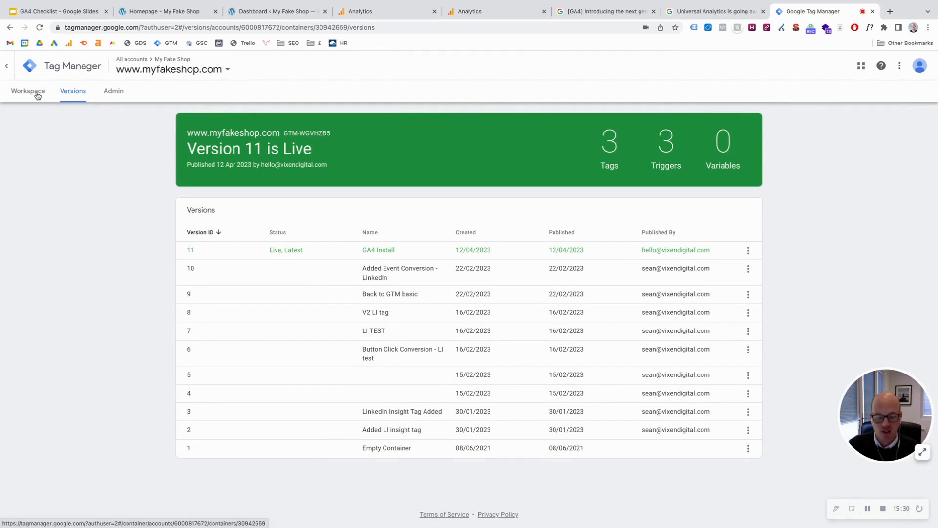
pyautogui.click(37, 95)
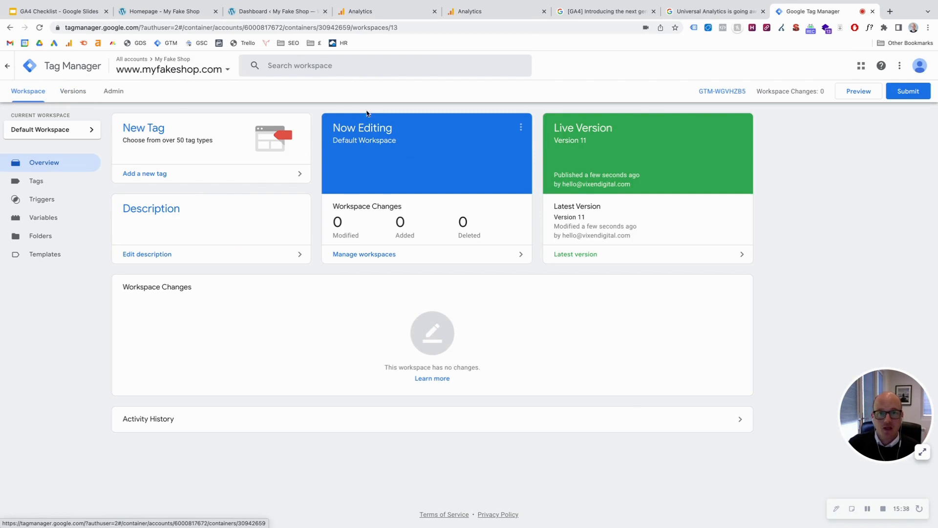
# Switch back to Google Analytics and copy the Google tag code from the stream's manual installation instructions
pyautogui.click(501, 14)
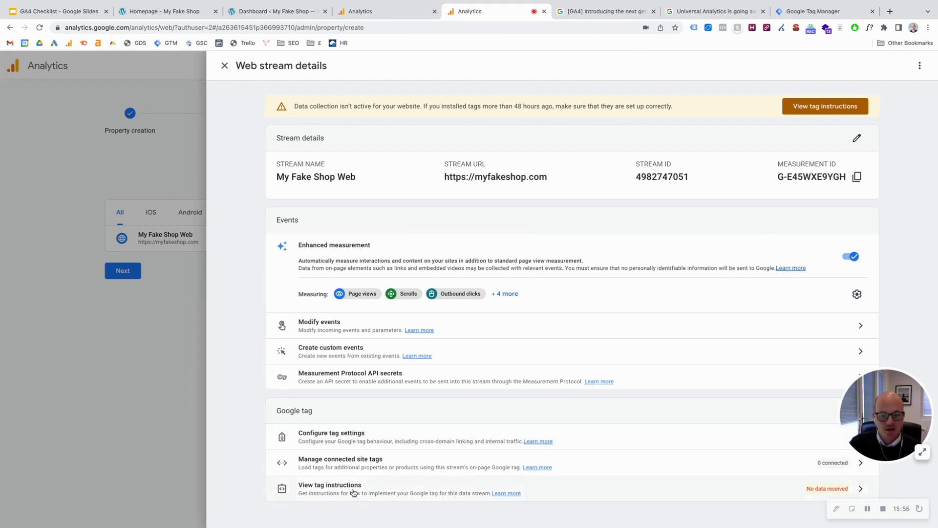
pyautogui.click(587, 491)
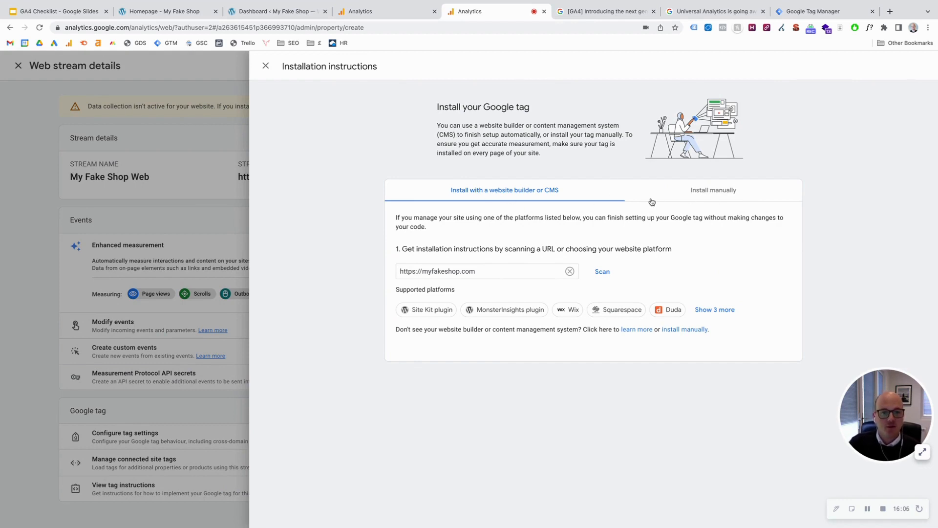
pyautogui.click(711, 197)
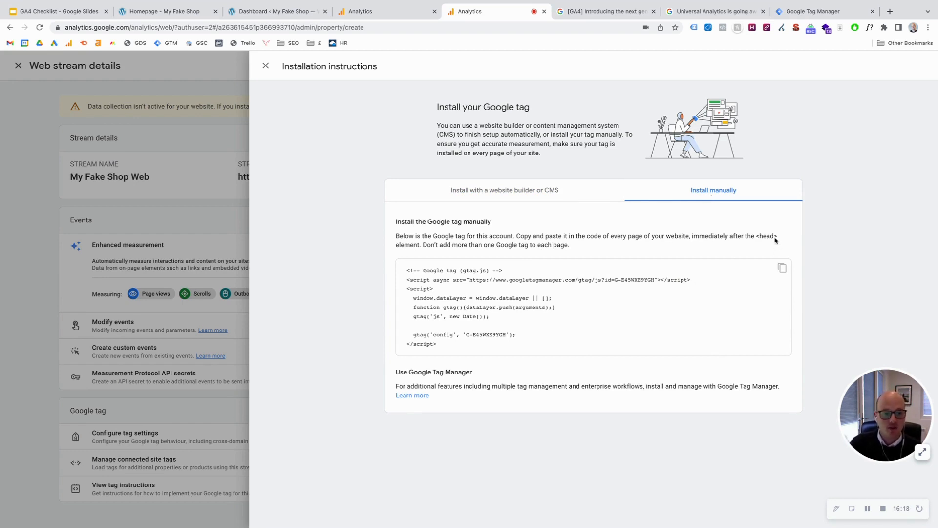
pyautogui.moveTo(779, 236); pyautogui.dragTo(758, 240)
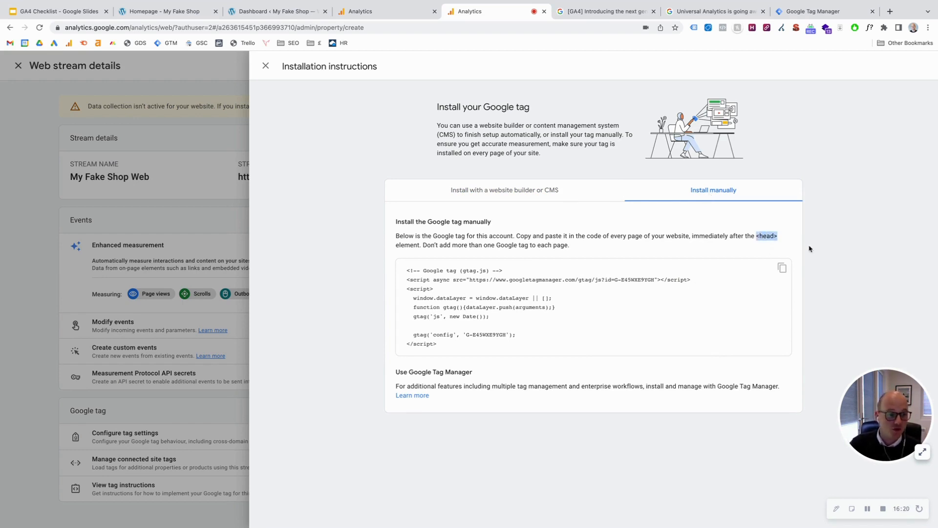
pyautogui.click(752, 248)
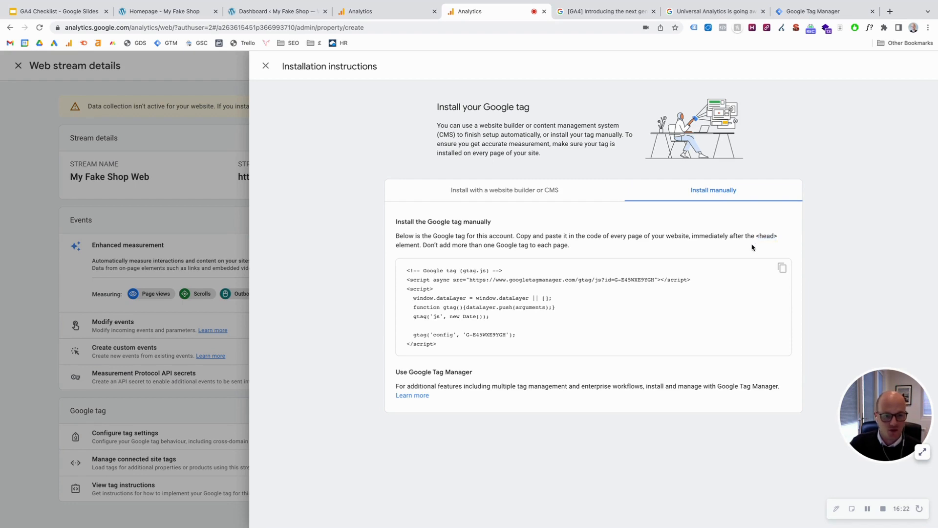
pyautogui.click(783, 273)
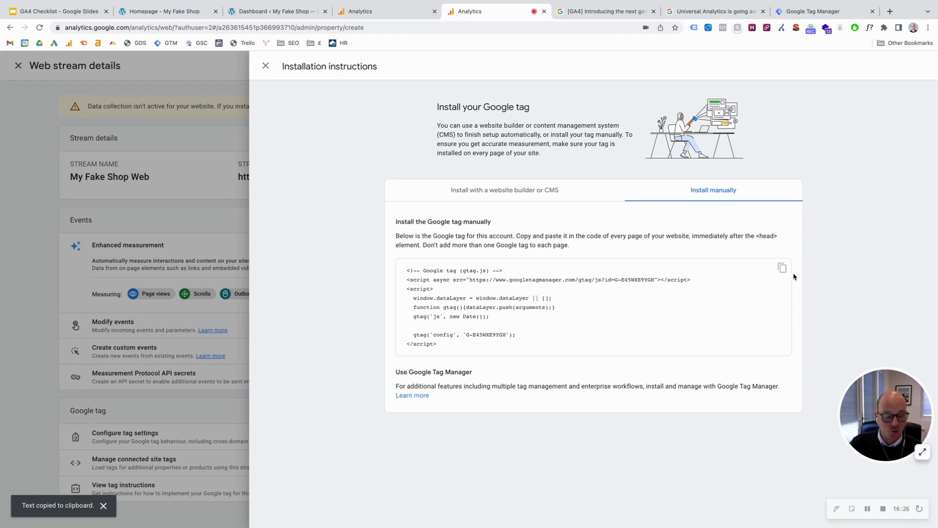
# Switch to the shop's WordPress dashboard and open the theme file editor
pyautogui.click(254, 15)
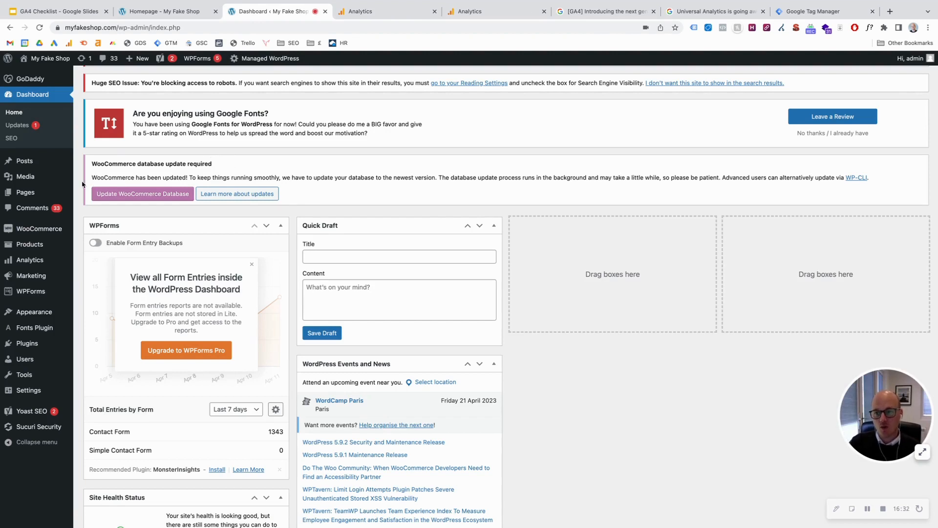
pyautogui.moveTo(18, 262)
pyautogui.moveTo(36, 332)
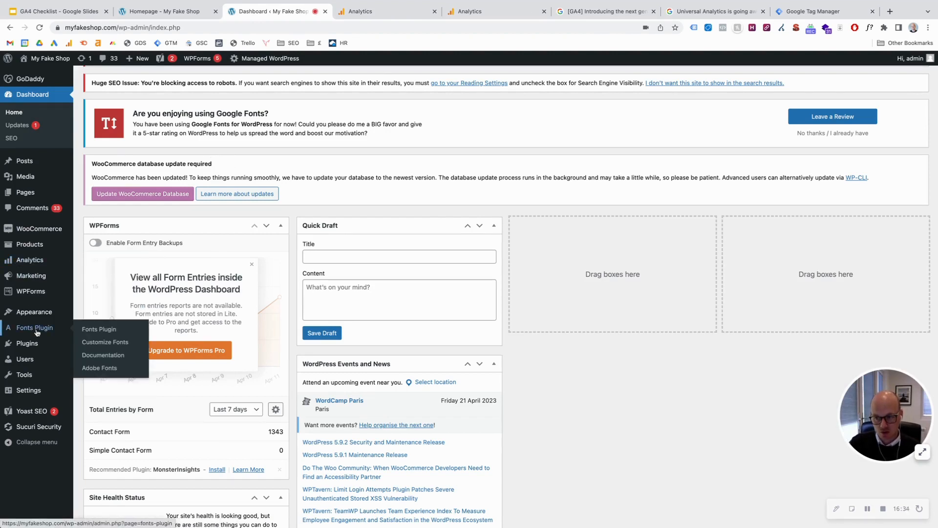
pyautogui.moveTo(29, 313)
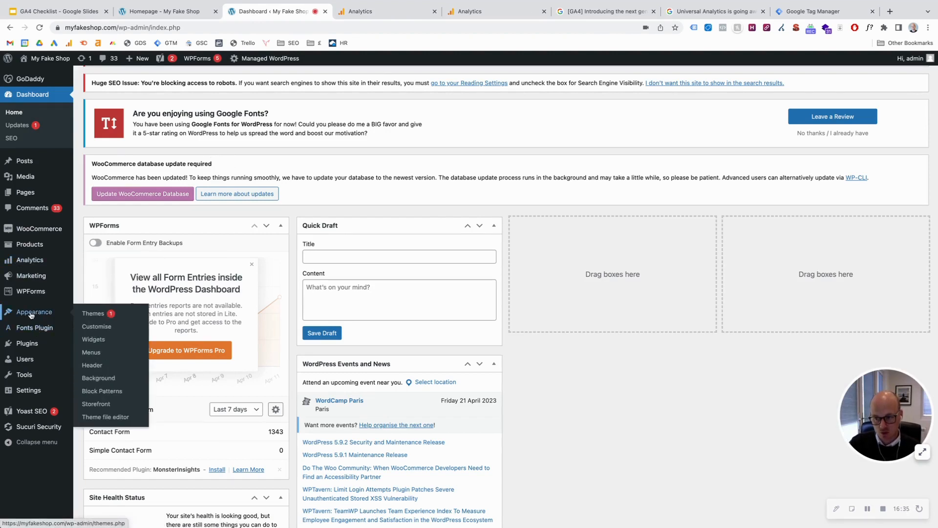
pyautogui.click(108, 419)
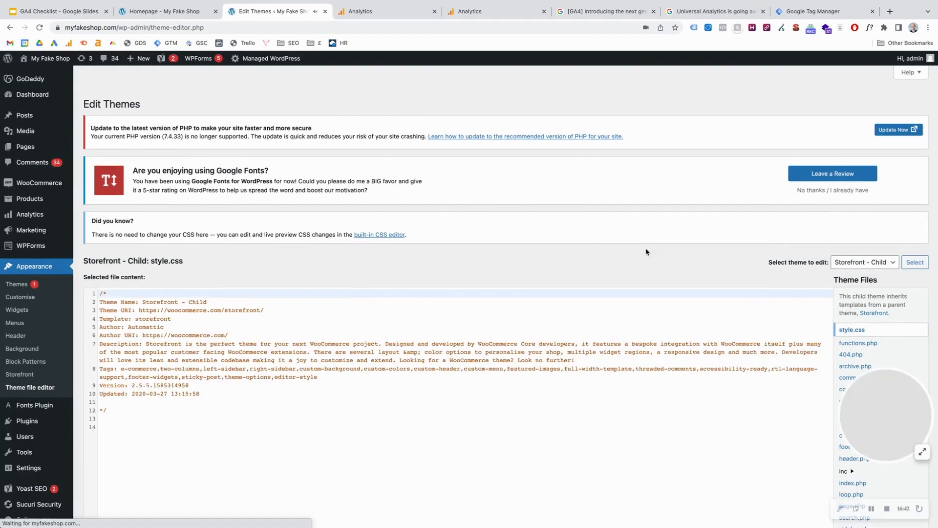
# Open the functions.php file and then the header.php file of the Storefront - Child theme
pyautogui.scroll(-2, 755, 243)
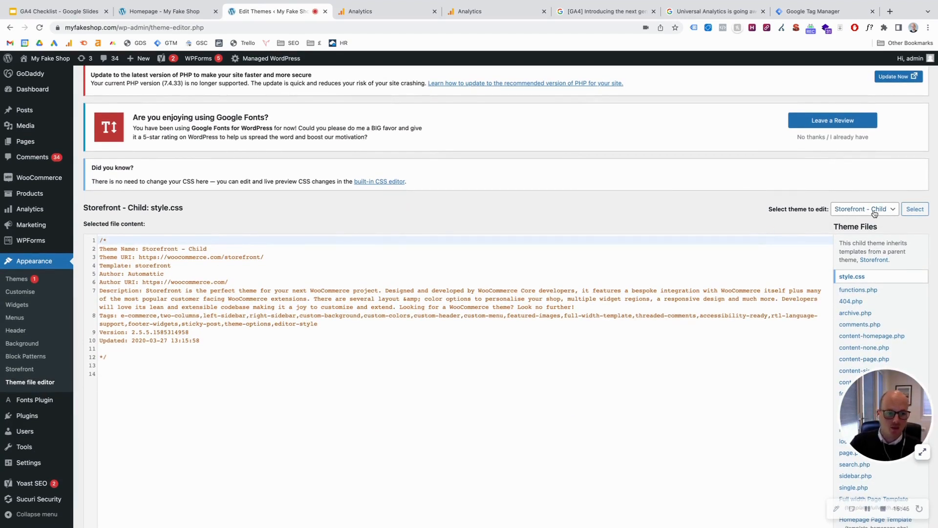
pyautogui.scroll(-1, 788, 218)
pyautogui.scroll(-3, 788, 218)
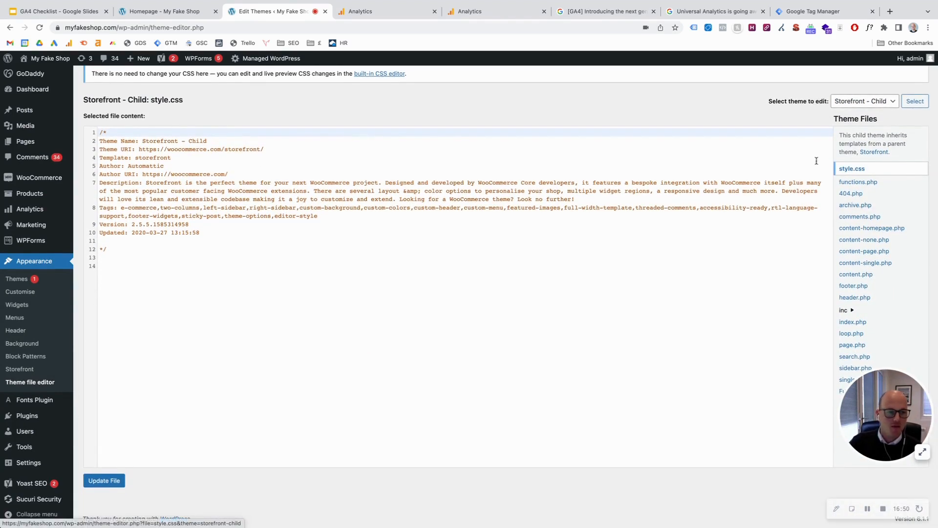
pyautogui.click(852, 182)
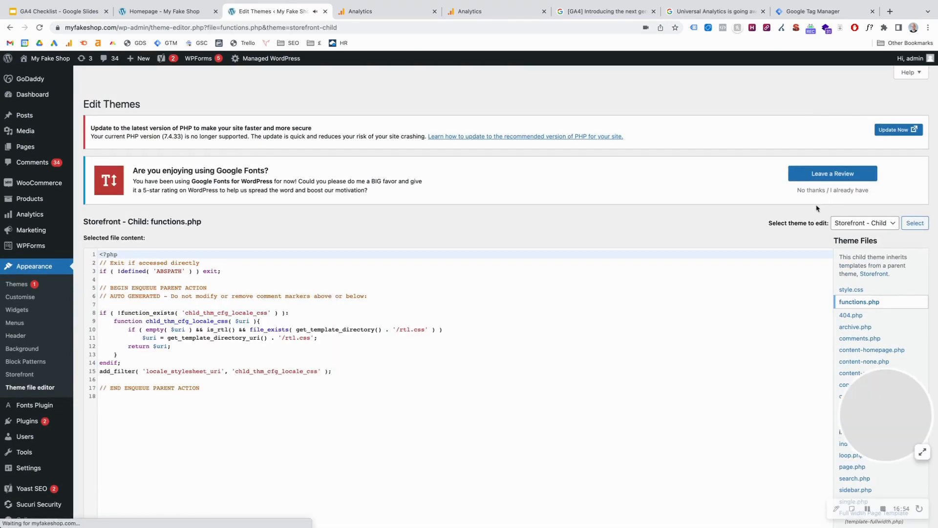
pyautogui.scroll(-5, 816, 208)
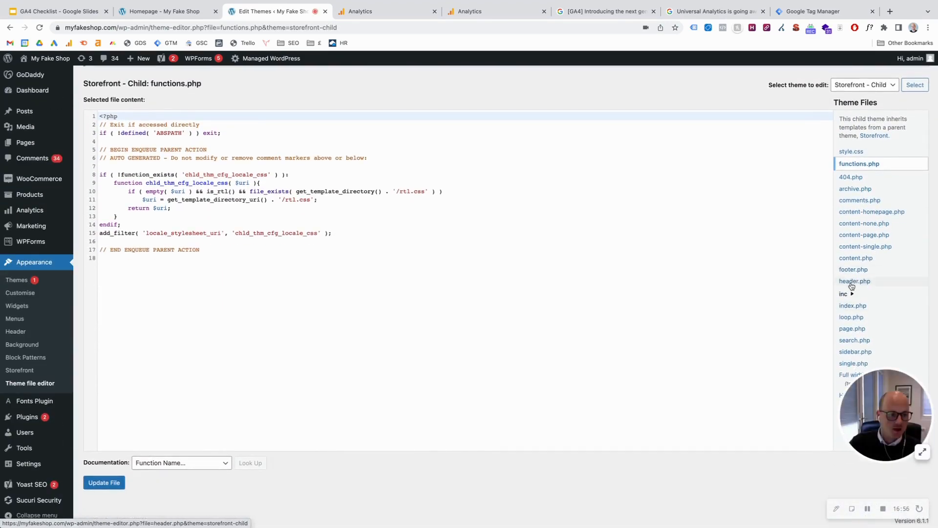
pyautogui.click(853, 282)
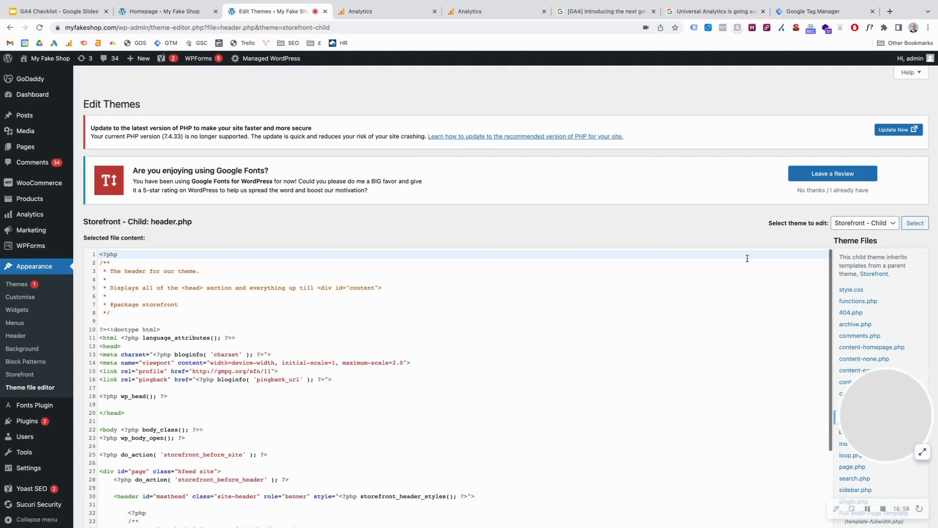
# Look through the header.php code to find the theme's head section
pyautogui.scroll(-3, 747, 258)
pyautogui.scroll(-2, 872, 308)
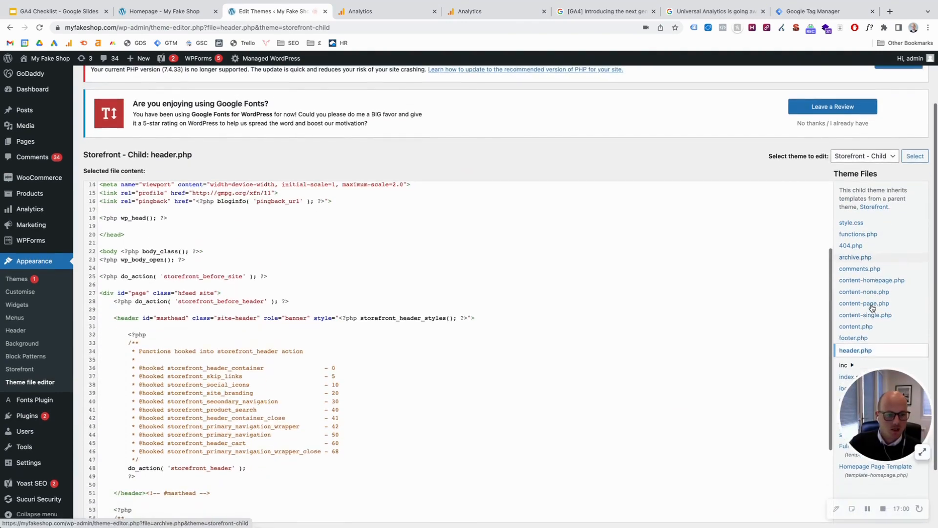
pyautogui.scroll(5, 520, 295)
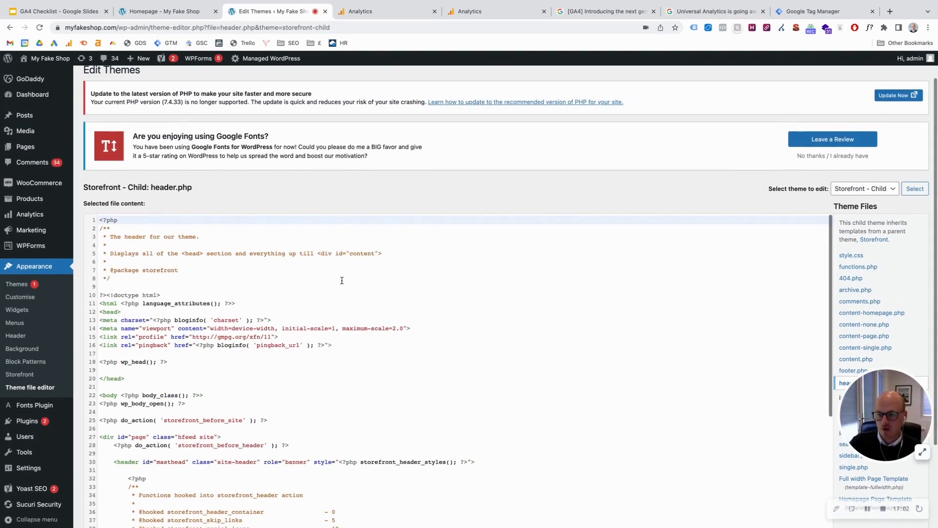
pyautogui.scroll(-2, 342, 280)
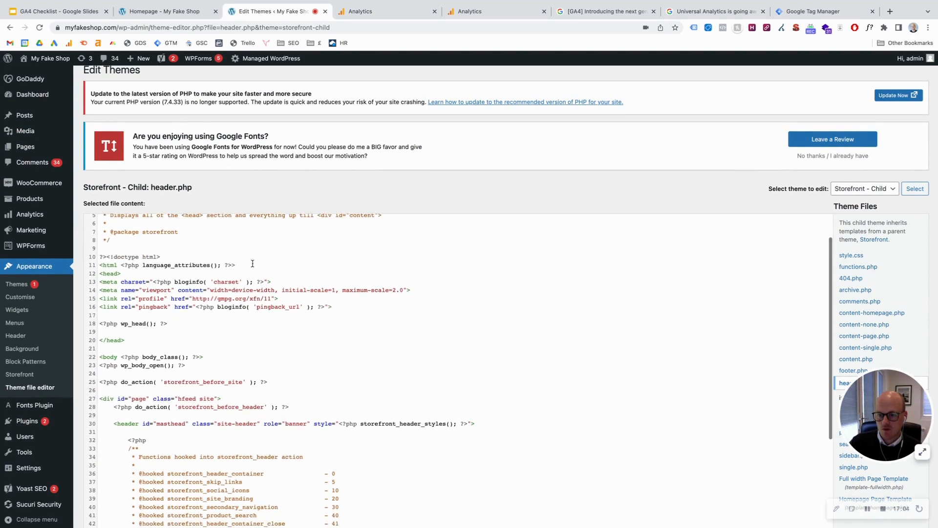
pyautogui.scroll(1, 155, 258)
pyautogui.scroll(-1, 873, 287)
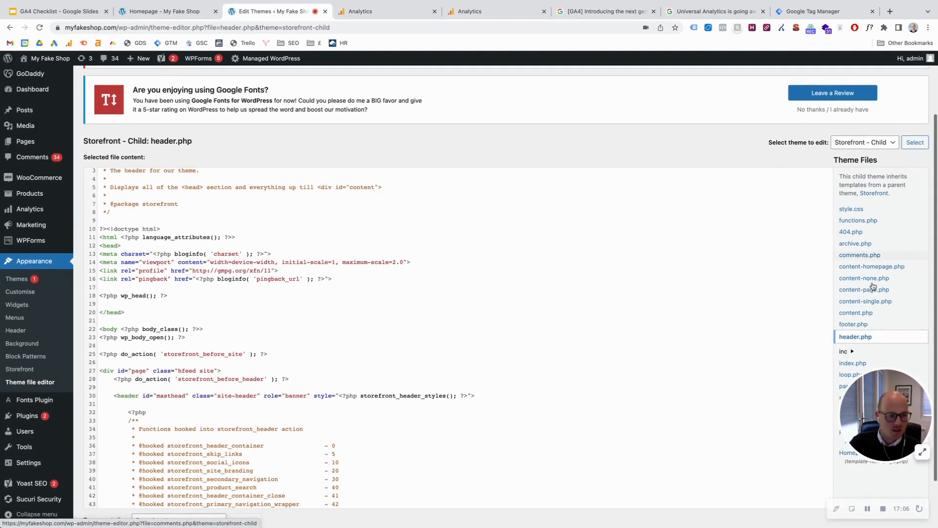
pyautogui.scroll(-1, 870, 281)
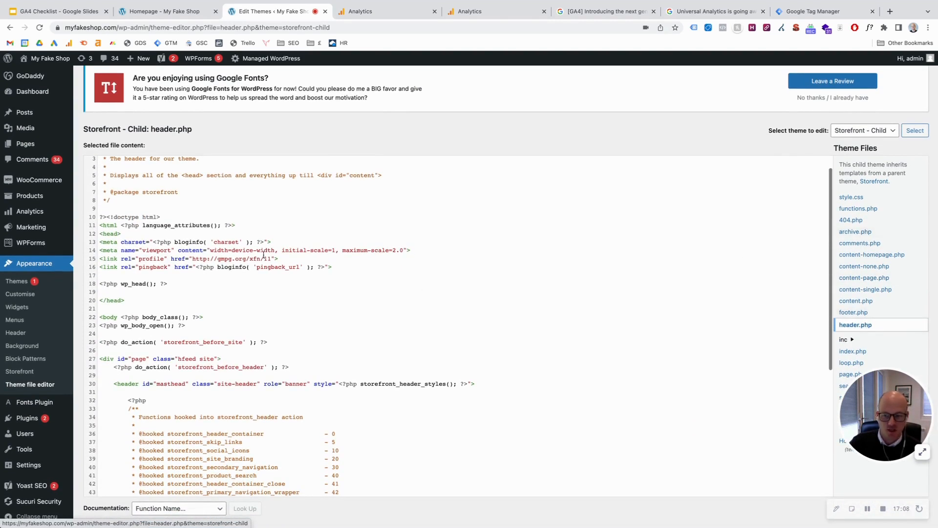
pyautogui.scroll(1, 264, 255)
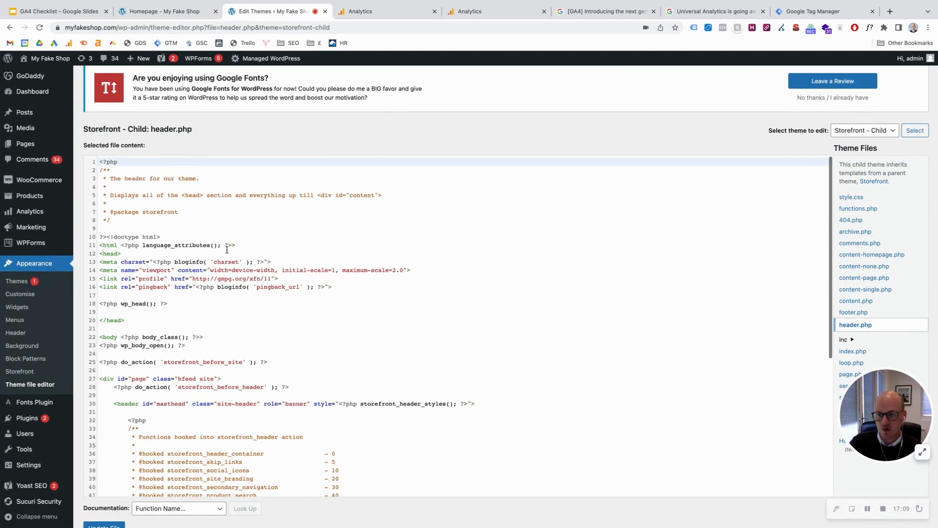
# Locate the opening <head> tag and the closing </head> tag in header.php
pyautogui.click(123, 253)
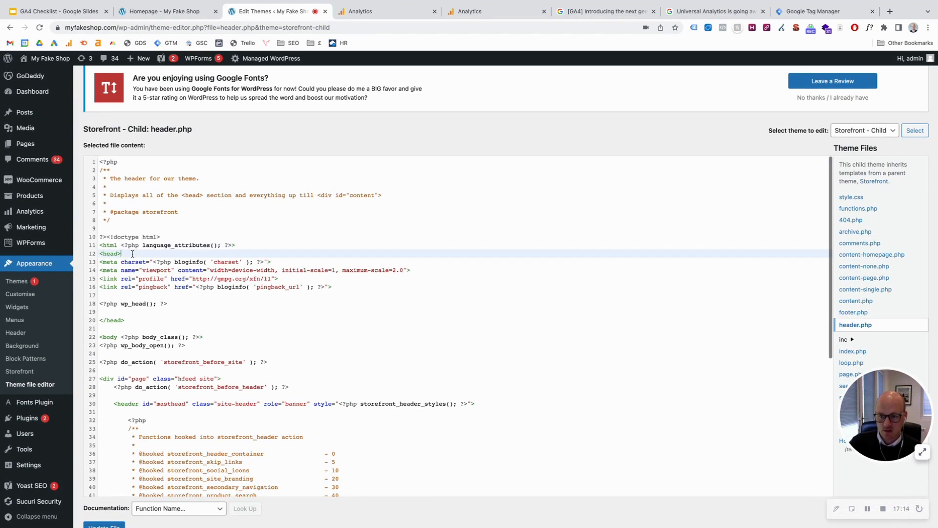
pyautogui.click(142, 319)
pyautogui.moveTo(123, 253); pyautogui.dragTo(98, 252)
pyautogui.click(126, 320)
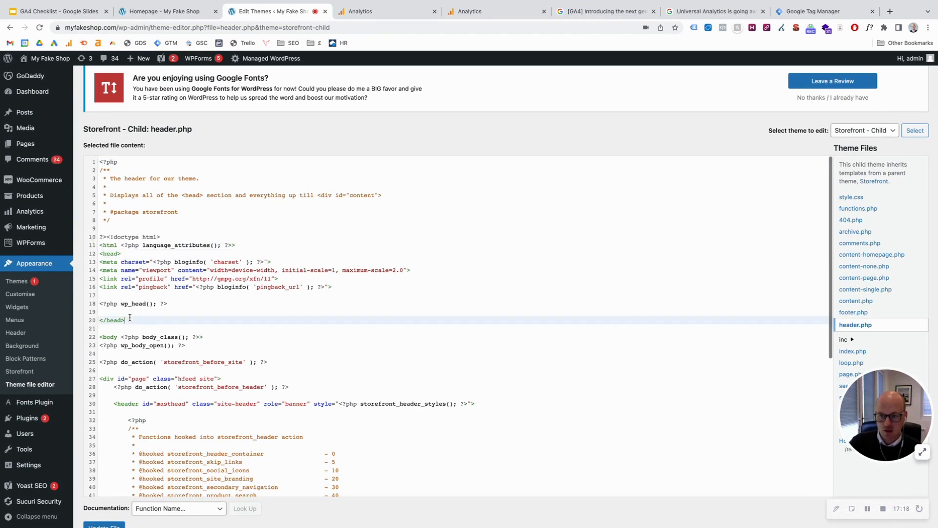
pyautogui.moveTo(125, 320); pyautogui.dragTo(100, 320)
pyautogui.click(101, 319)
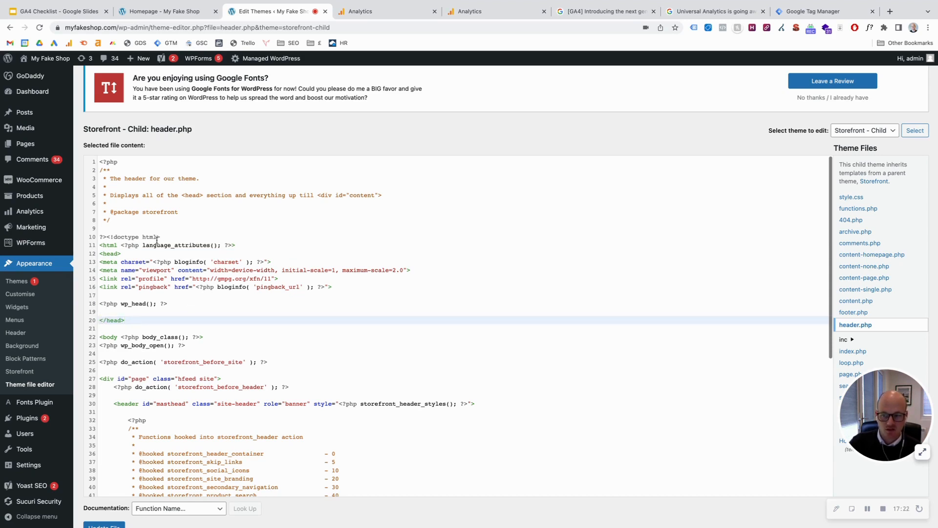
# Paste the copied Google tag (gtag.js) code on a new line directly after the opening <head> tag in header.php
pyautogui.click(133, 253)
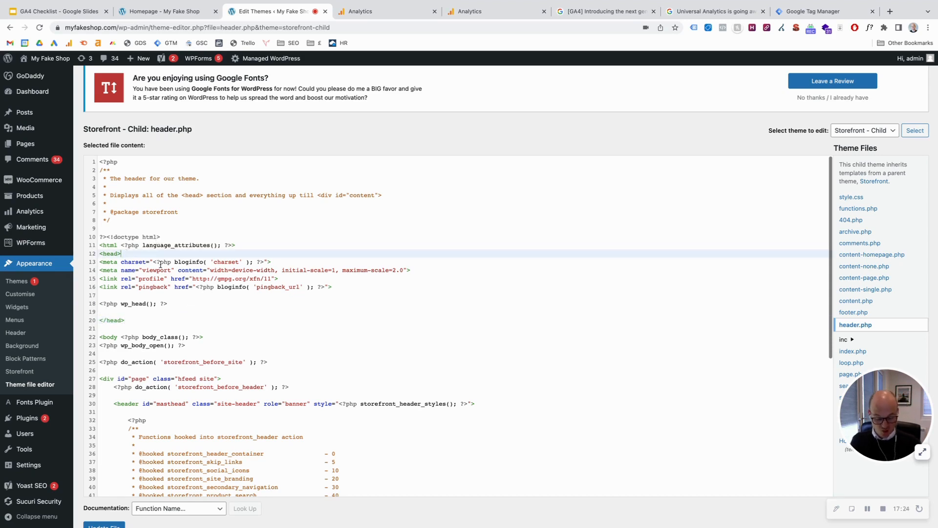
pyautogui.press('Return')
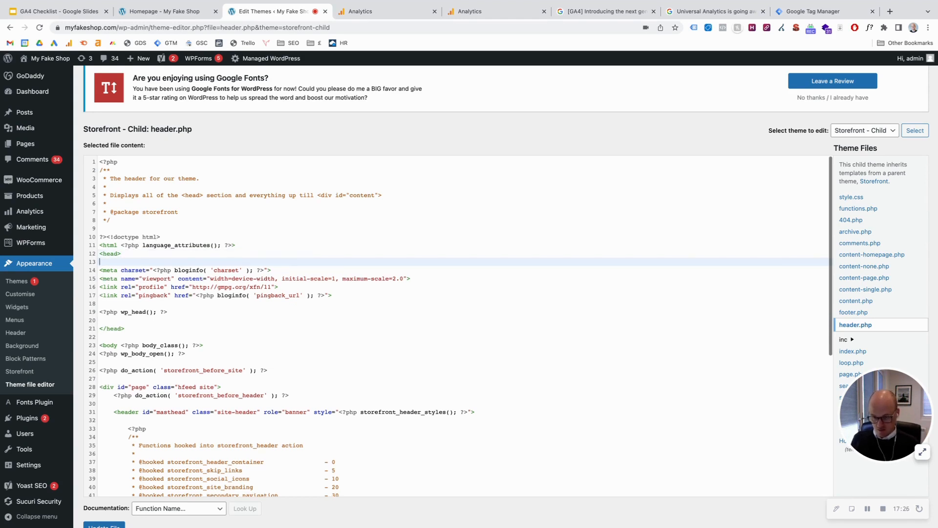
pyautogui.write('<!-- Google tag (gtag.js) --> <script async src="https://www.googletagmanager.com/gtag/js?id=G-E45WXE9YGH"></script> <script>   window.dataLayer = window.dataLayer || [];   function gtag(){dataLayer.push(arguments);}   gtag(\'js\', new Date());    gtag(\'config\', \'G-E45WXE9YGH\'); </script>')
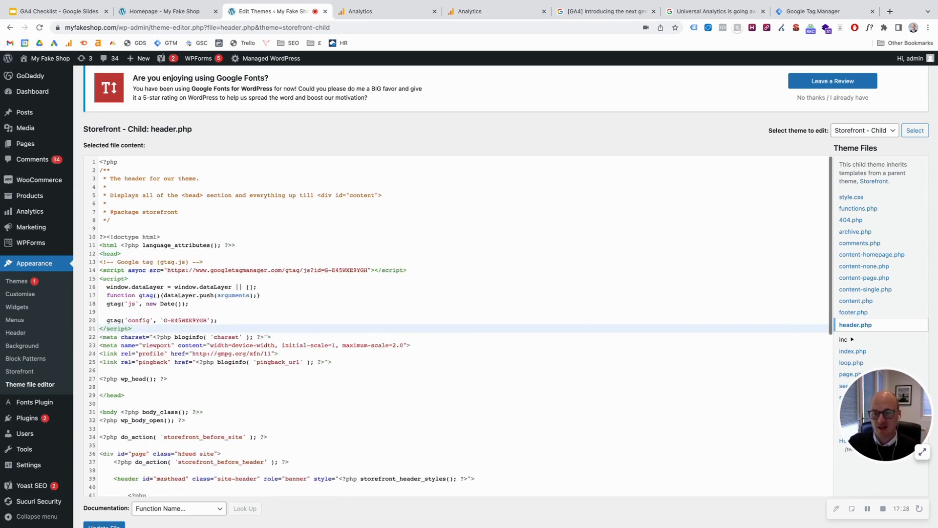
pyautogui.scroll(-3, 248, 326)
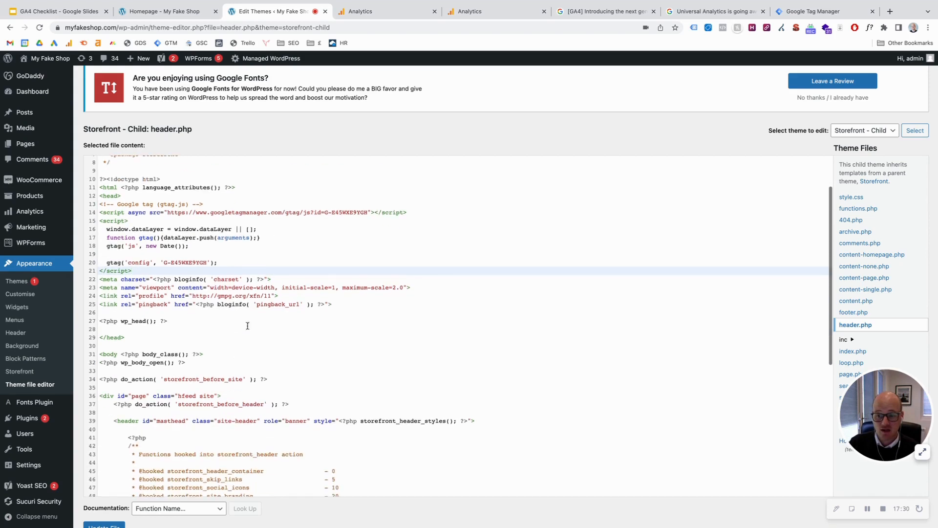
pyautogui.scroll(-1, 429, 515)
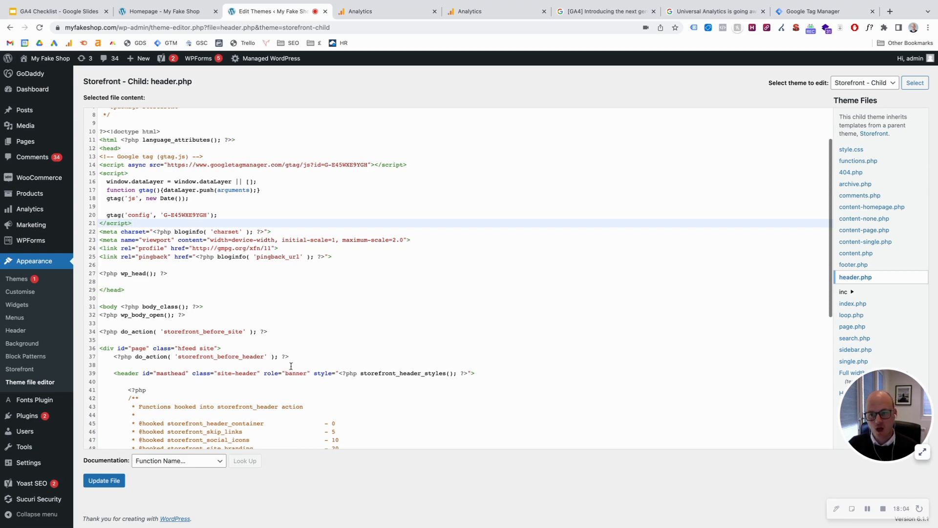
# Remove the pasted Google tag code block from the head section of header.php
pyautogui.scroll(1, 289, 366)
pyautogui.scroll(1, 156, 244)
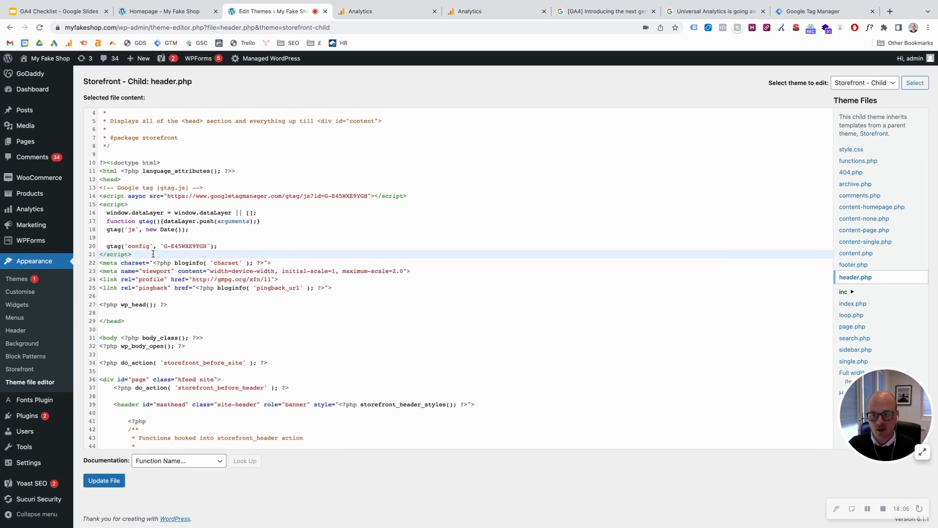
pyautogui.moveTo(152, 254); pyautogui.dragTo(100, 191)
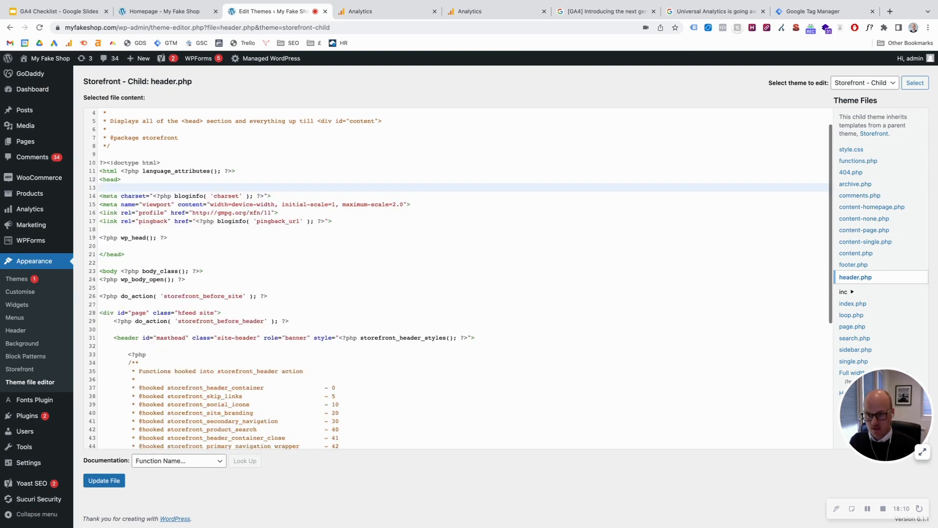
pyautogui.scroll(1, 263, 298)
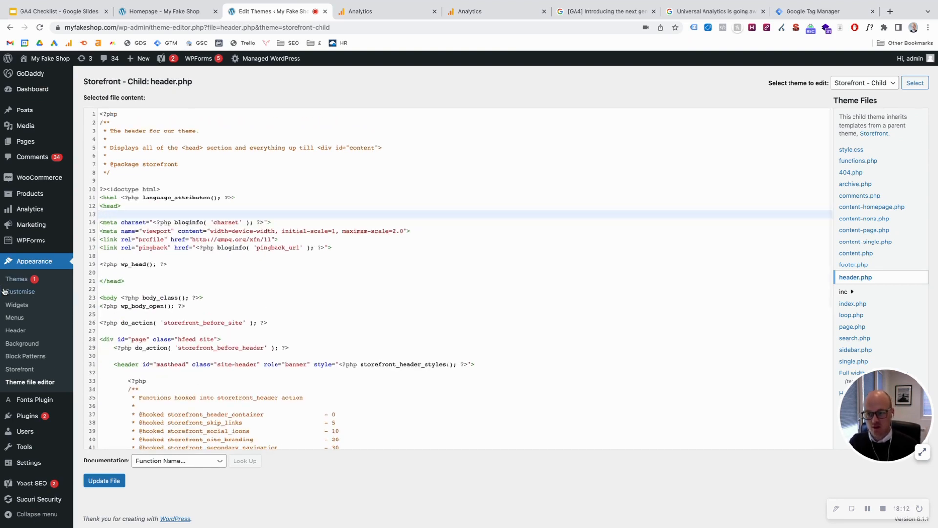
# Leave the theme file editor for the WordPress dashboard, discarding the unsaved changes
pyautogui.moveTo(33, 148)
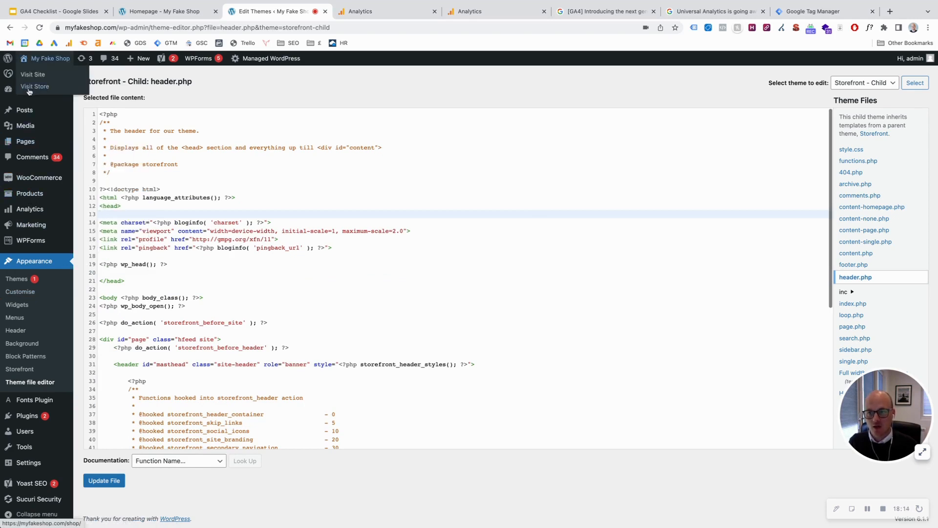
pyautogui.click(29, 94)
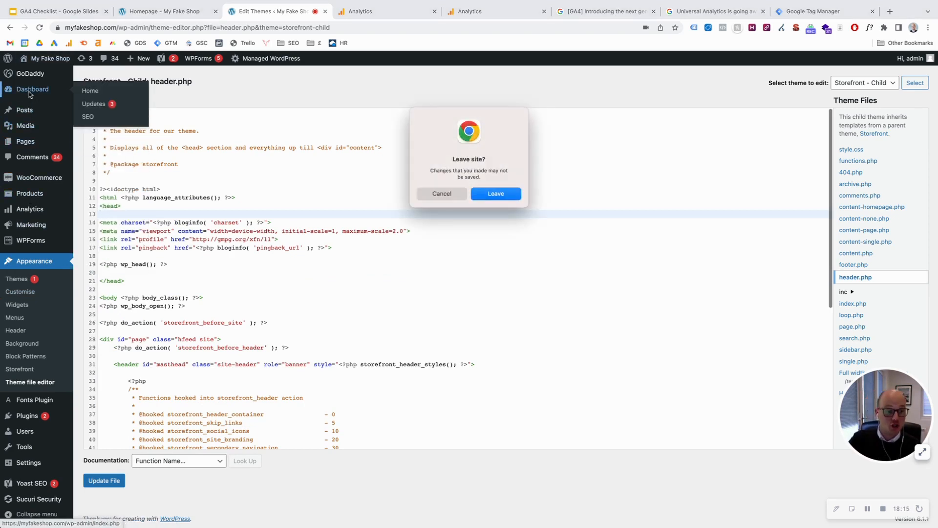
pyautogui.click(475, 195)
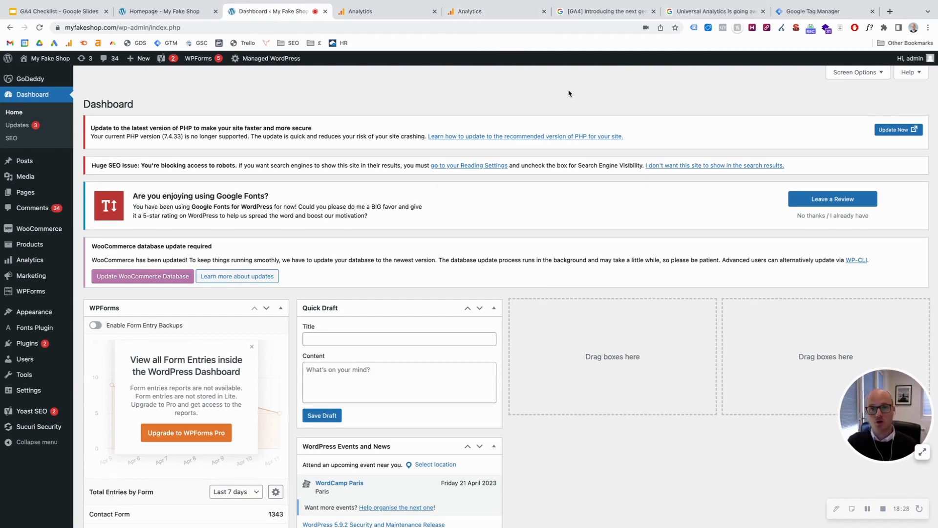
# Switch back to Google Analytics and close the tag installation instructions to return to the web stream details
pyautogui.click(481, 14)
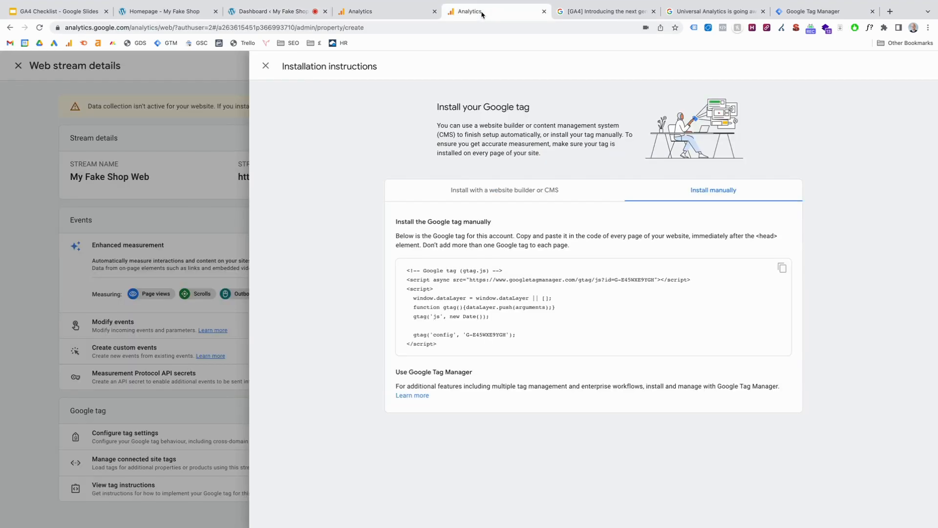
pyautogui.click(266, 67)
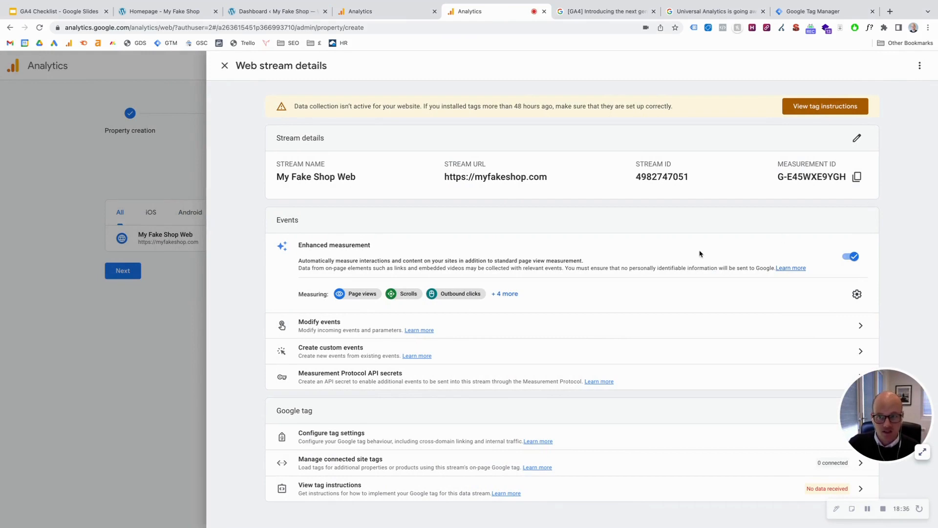
# Switch to the My Fake Shop homepage, enable Tag Assistant Legacy for it, and reload the page
pyautogui.click(147, 13)
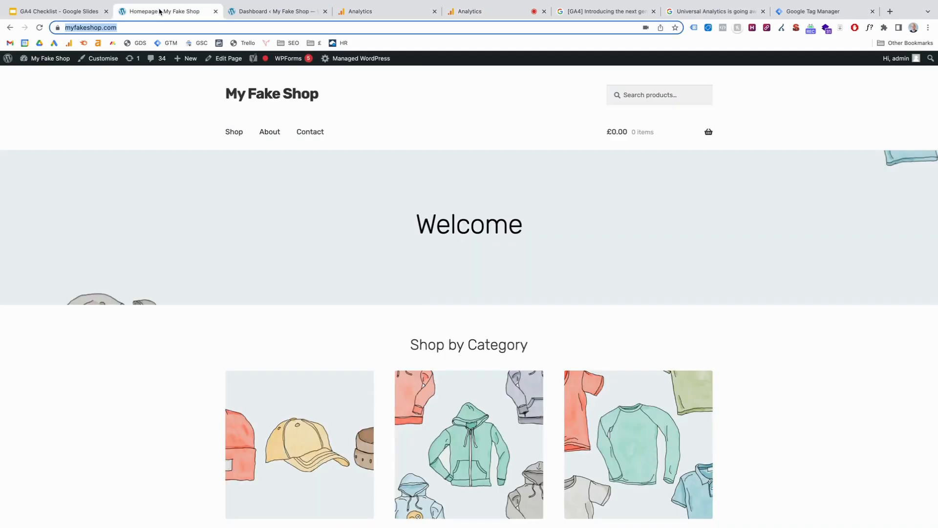
pyautogui.click(40, 28)
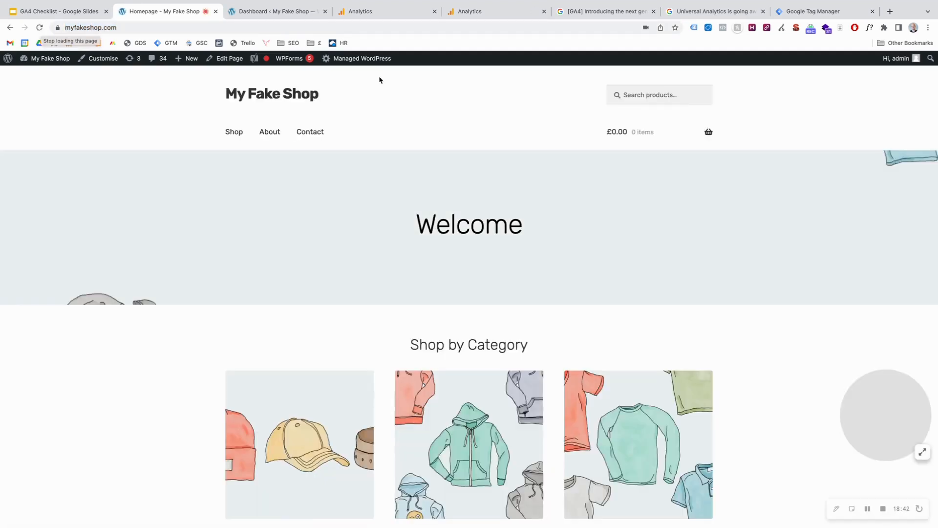
pyautogui.click(694, 29)
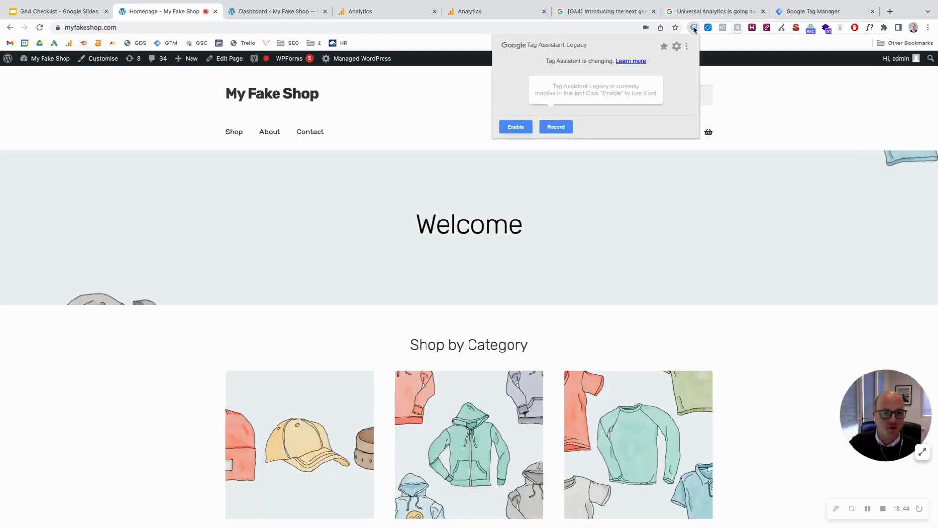
pyautogui.click(513, 134)
pyautogui.click(40, 28)
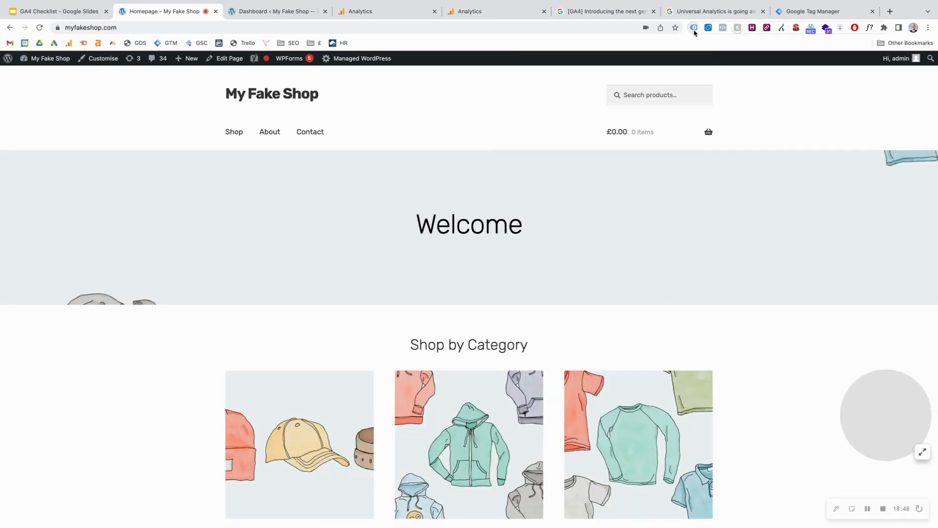
# Check the Tag Assistant Legacy analysis of the homepage for the Google Analytics and Tag Manager tags, then close it
pyautogui.click(694, 28)
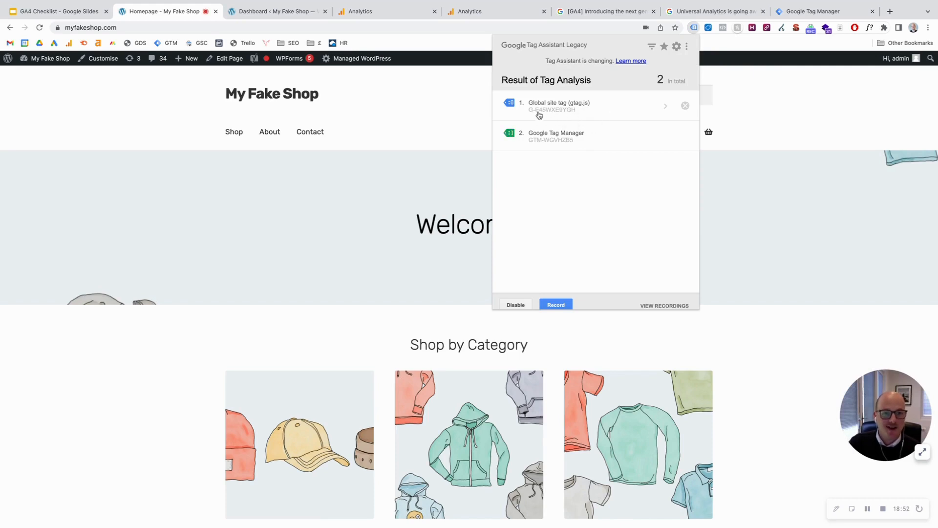
pyautogui.click(693, 28)
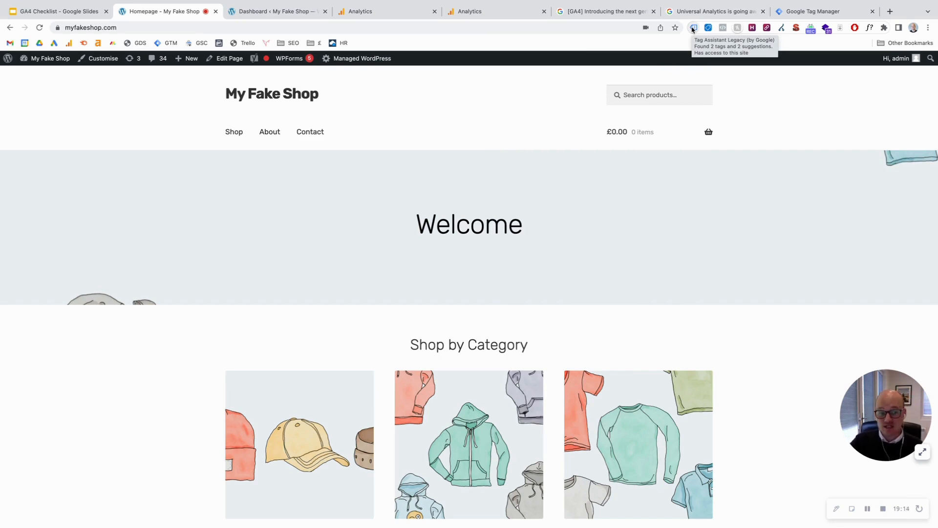
pyautogui.click(693, 28)
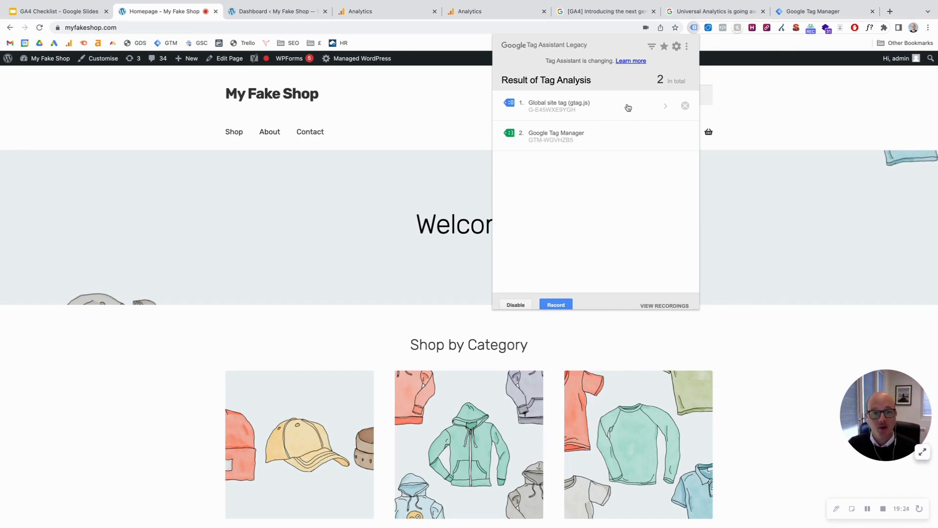
pyautogui.click(783, 127)
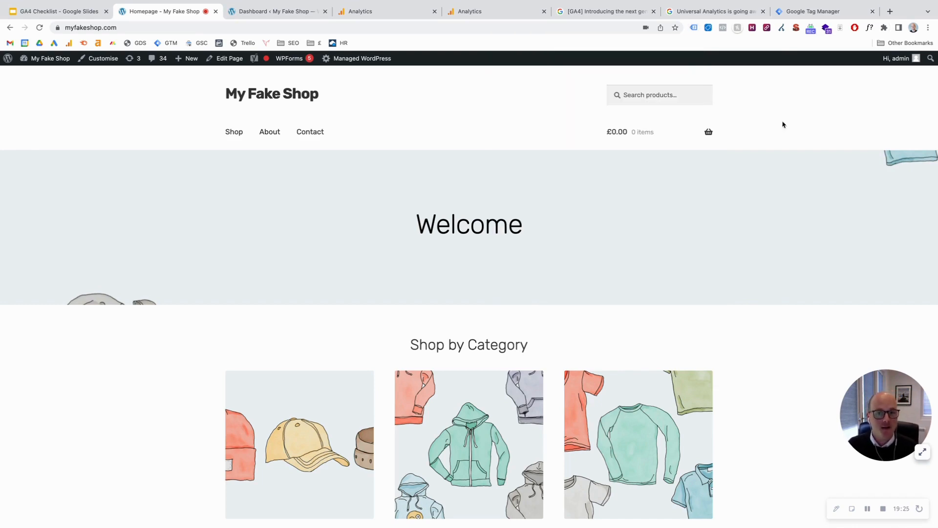
# Open the shop's Contact page and check its Tag Assistant Legacy analysis for the global site tag and Google Tag Manager, closing the results
pyautogui.click(312, 132)
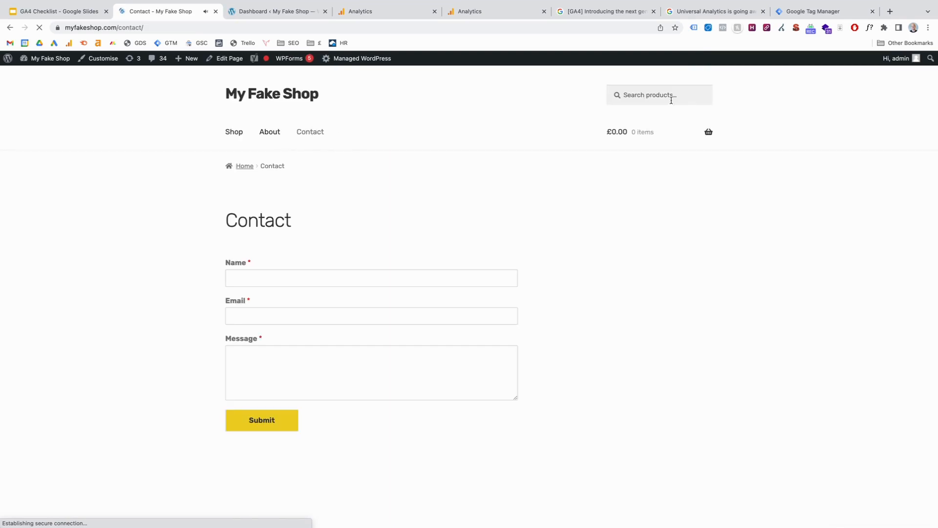
pyautogui.click(694, 27)
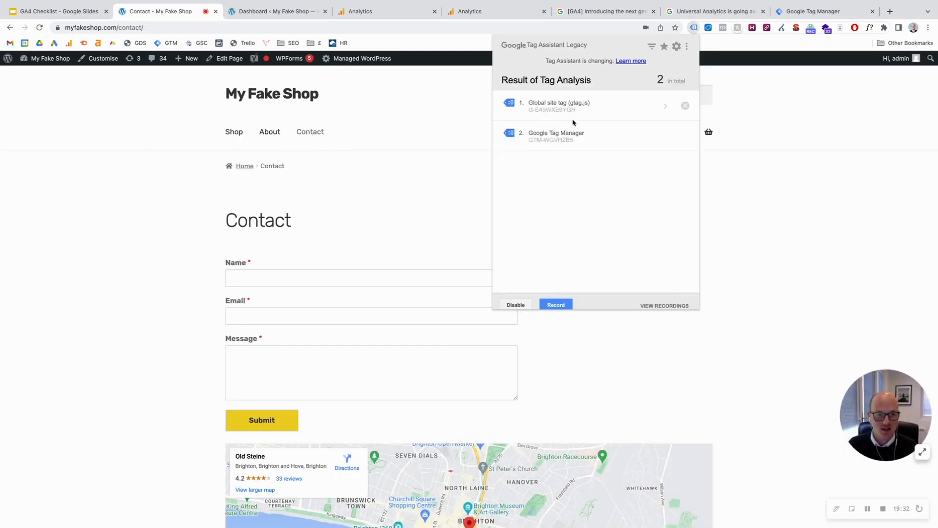
pyautogui.click(693, 28)
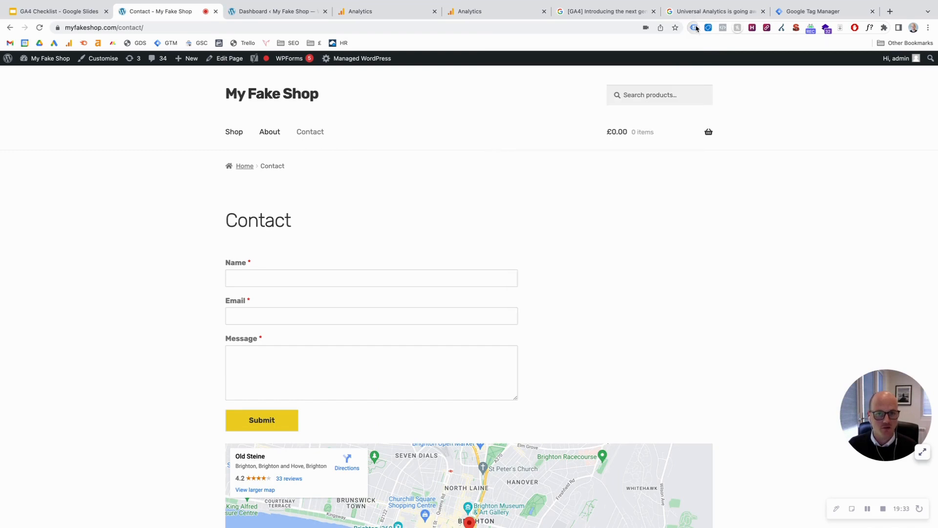
# In the GA4 Checklist slide, mark Create GA4 Property and Install GA4 on your website as complete by deleting their thumbs-down emojis
pyautogui.click(75, 12)
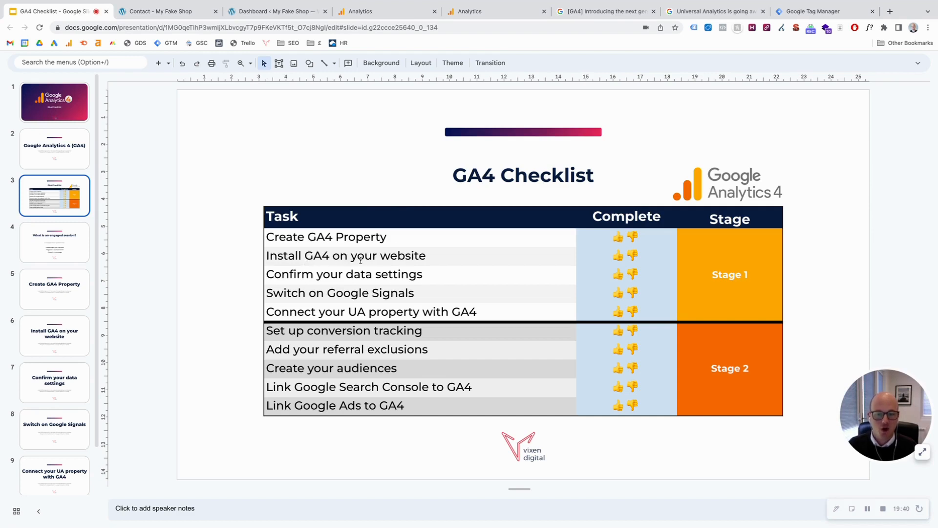
pyautogui.click(643, 237)
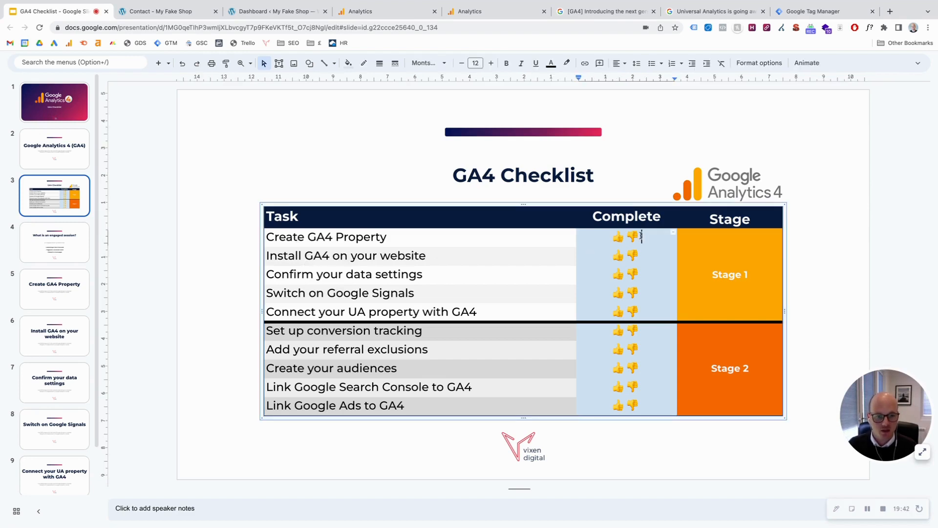
pyautogui.press('BackSpace')
pyautogui.click(635, 255)
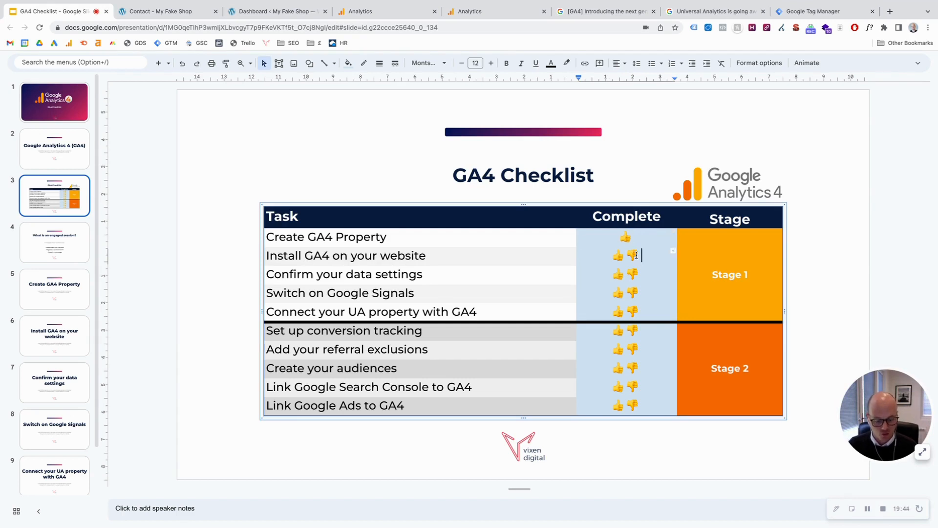
pyautogui.press('BackSpace')
pyautogui.click(302, 277)
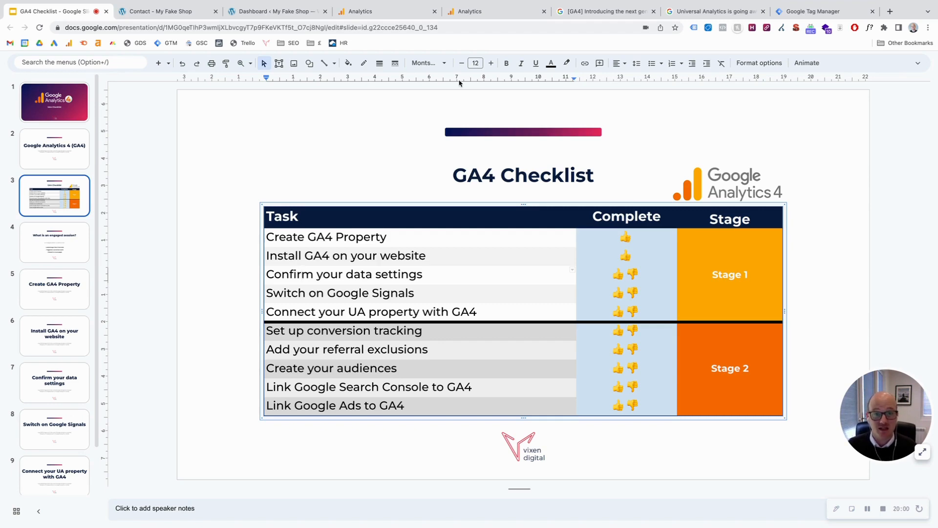
# Switch back to Google Analytics, close the web stream details, and finish the property setup by continuing to Home
pyautogui.click(492, 18)
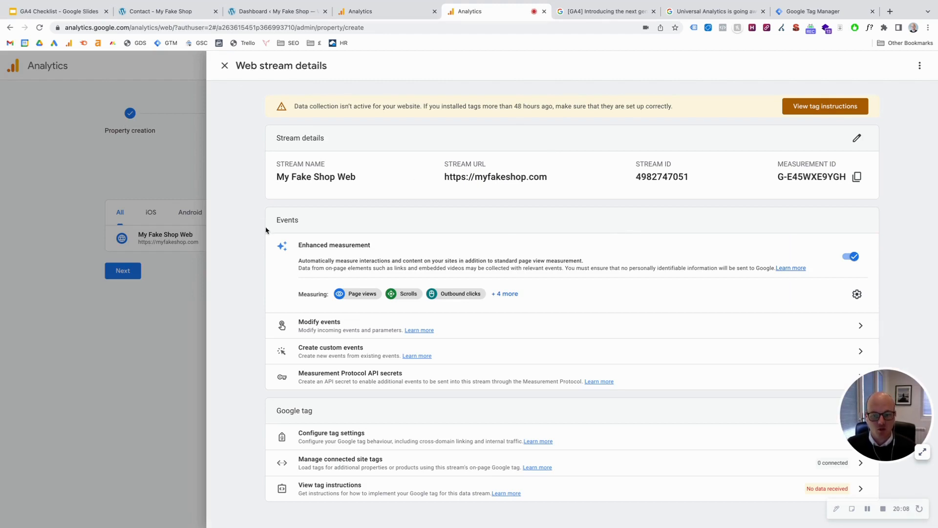
pyautogui.click(225, 65)
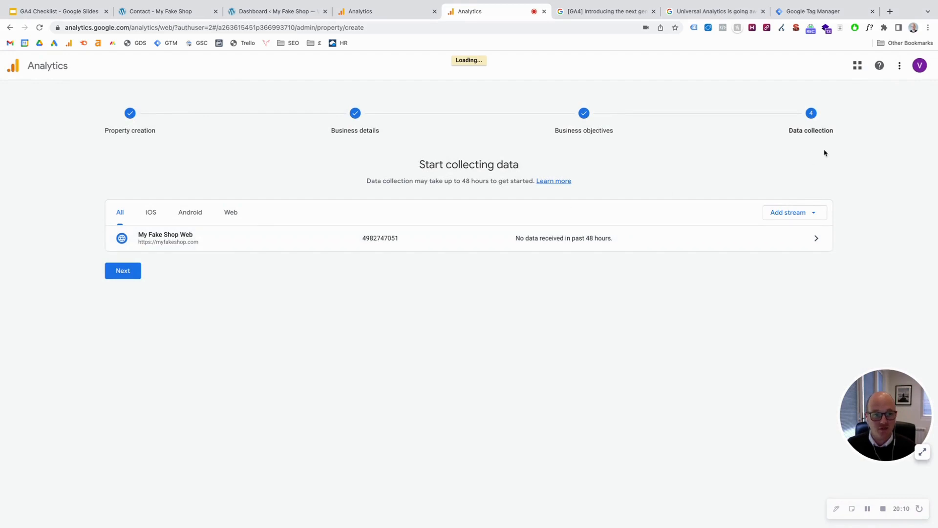
pyautogui.click(122, 275)
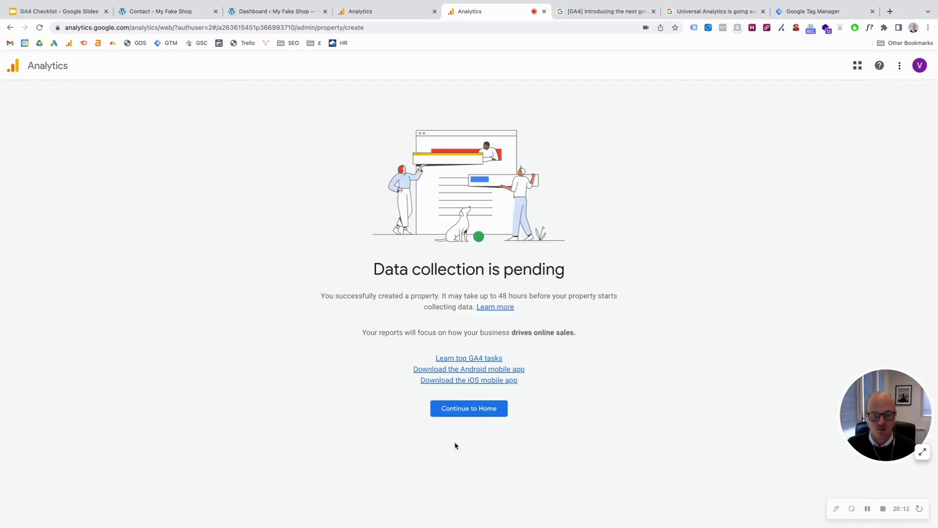
pyautogui.click(457, 415)
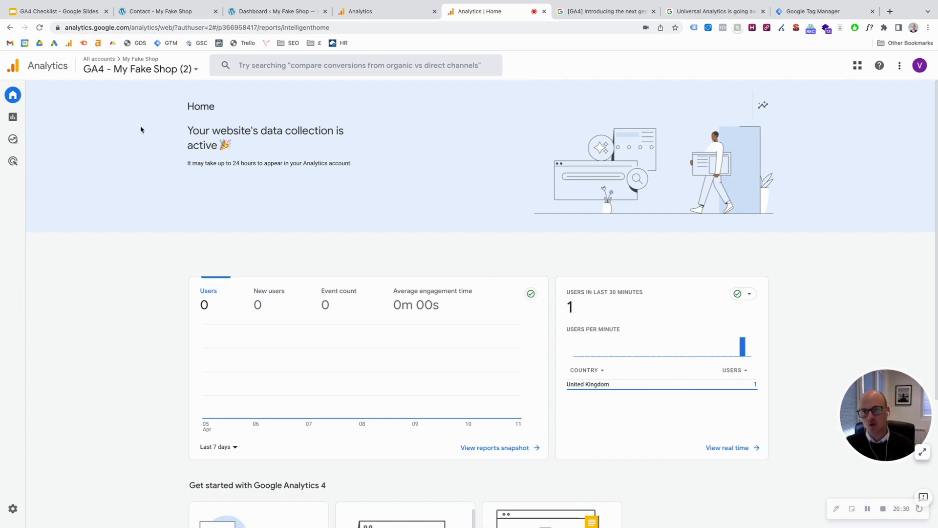
# Look over the properties in the My Fake Shop account and open the admin settings of GA4 - My Fake Shop (2)
pyautogui.click(151, 70)
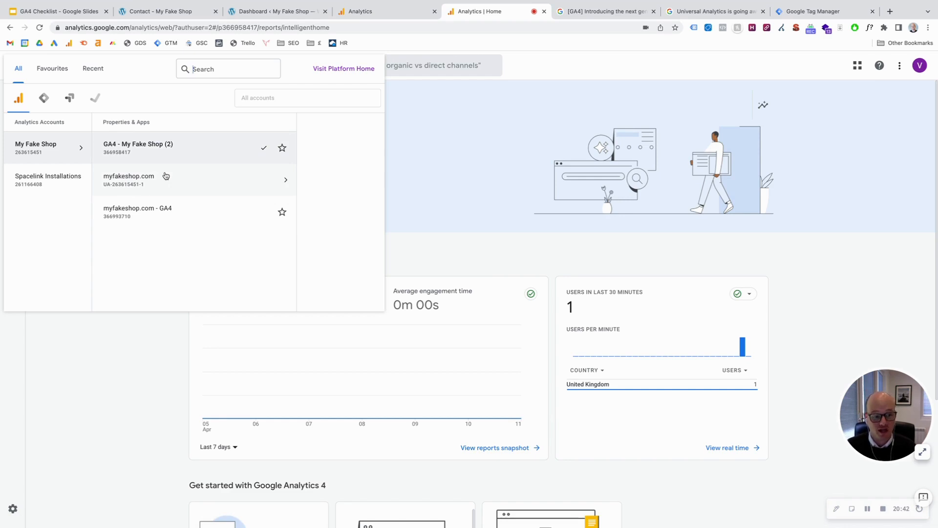
pyautogui.click(134, 326)
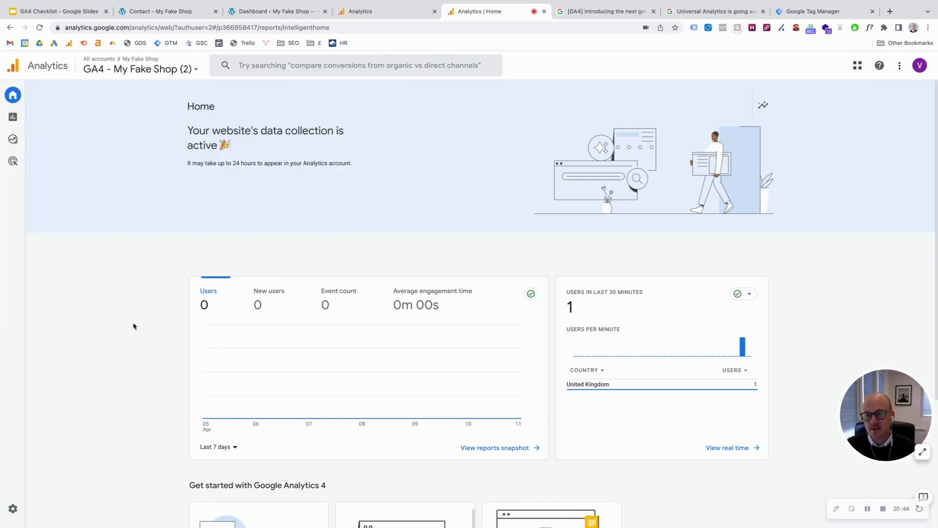
pyautogui.moveTo(24, 186)
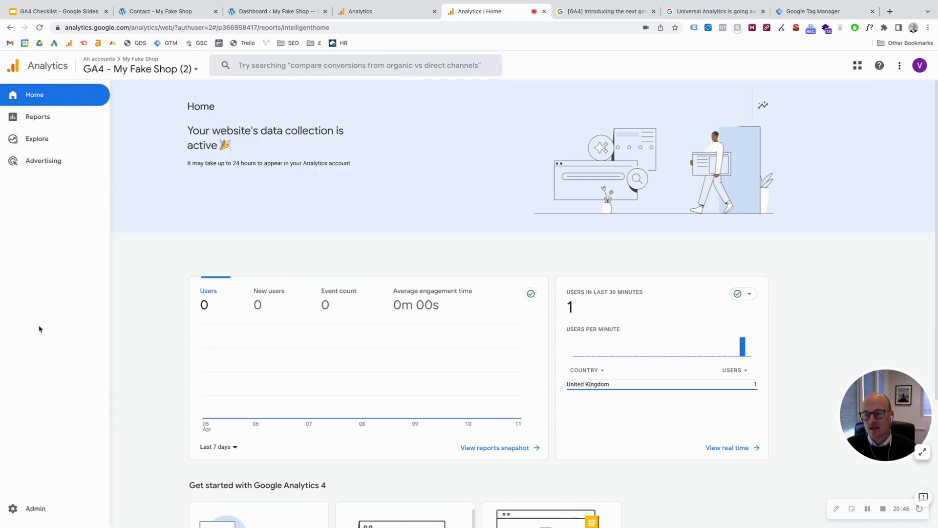
pyautogui.click(35, 509)
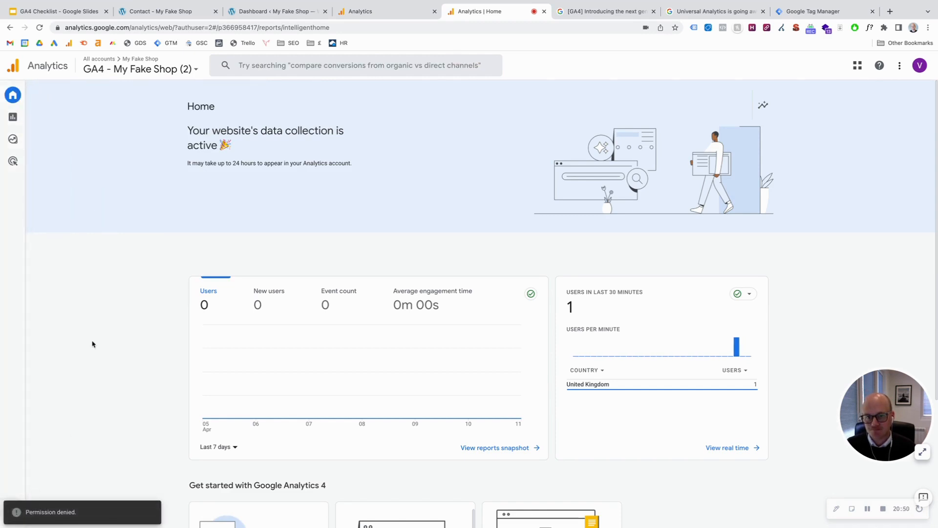
pyautogui.moveTo(22, 211)
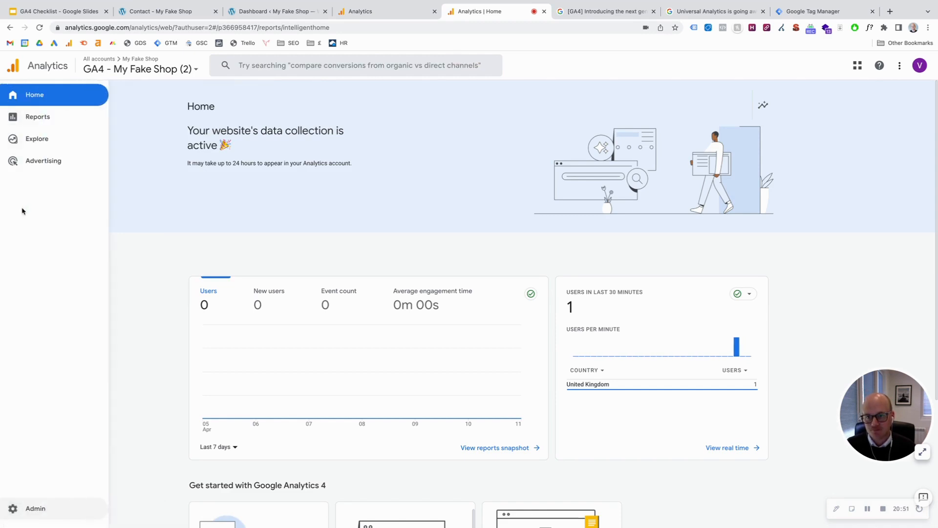
pyautogui.click(55, 513)
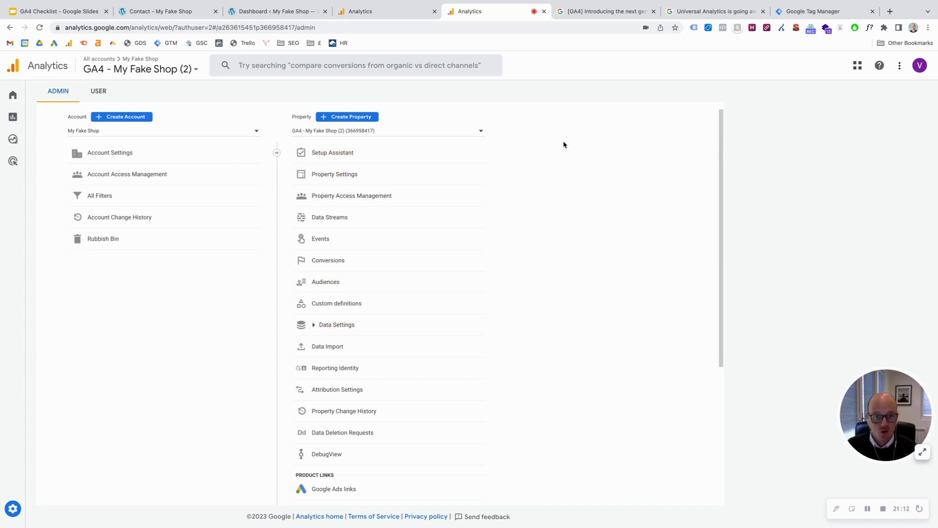
# View the property's data streams and return to the admin overview
pyautogui.click(362, 224)
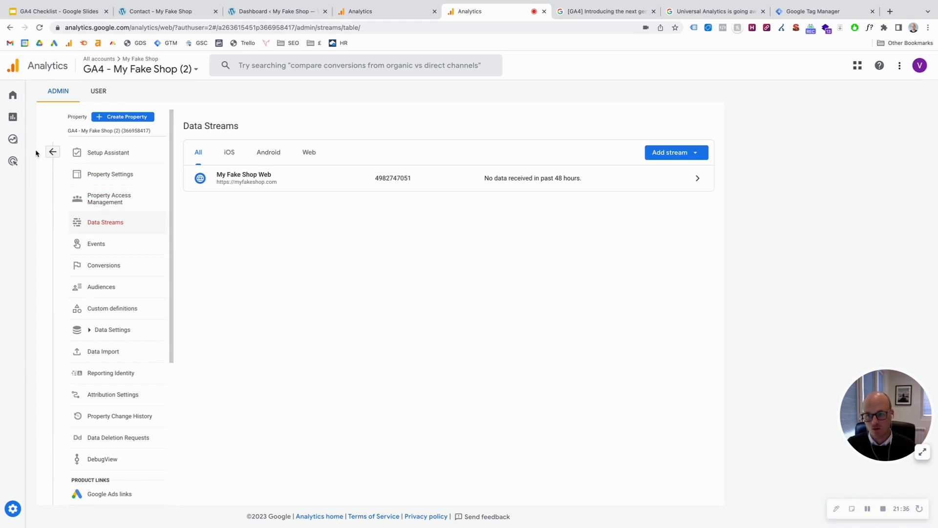
pyautogui.click(53, 153)
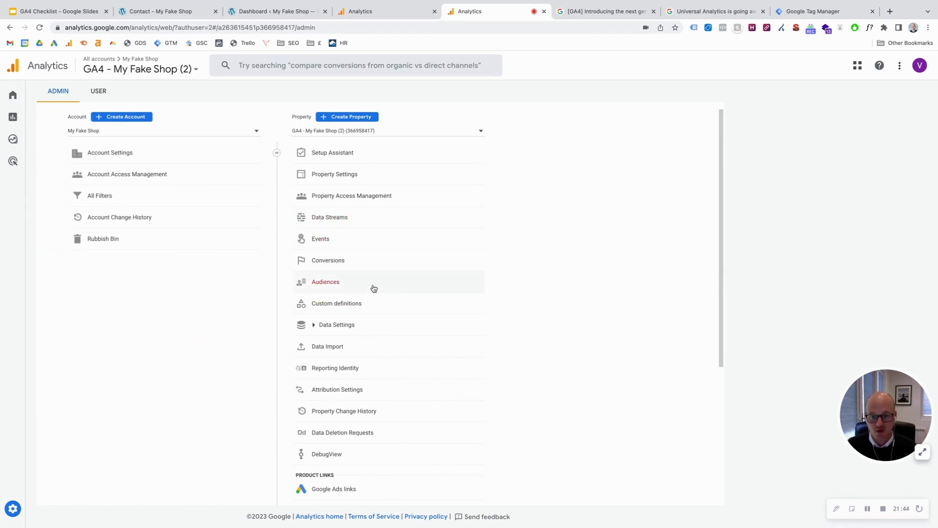
# Activate Google signals in the property's data collection settings and accept the User Data Collection Acknowledgement
pyautogui.click(330, 329)
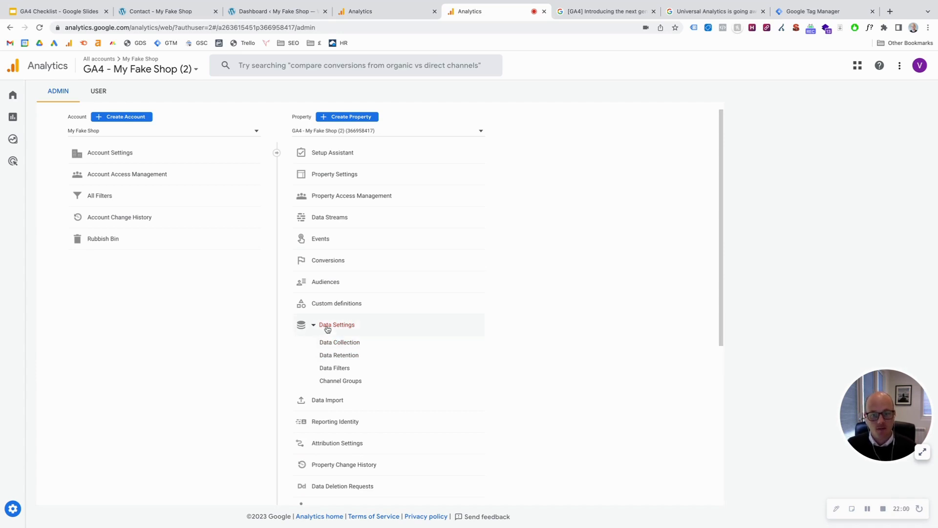
pyautogui.click(322, 343)
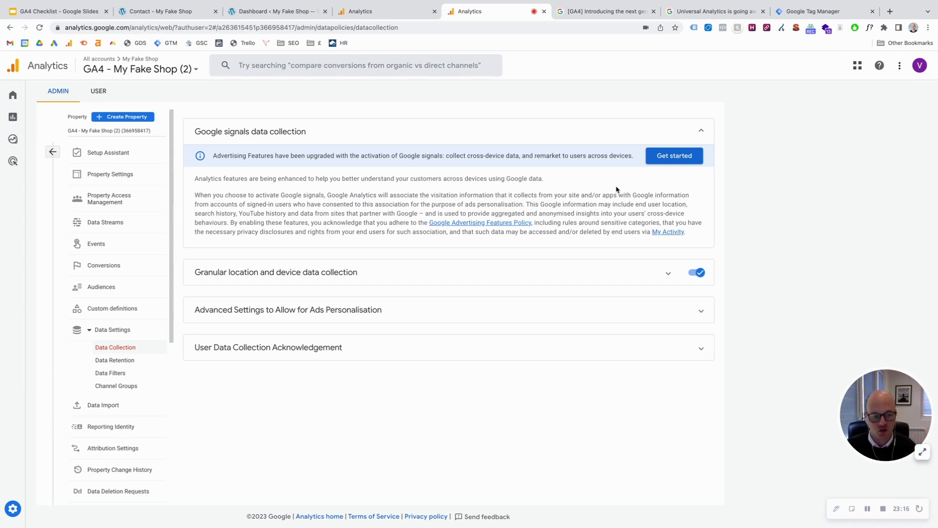
pyautogui.click(674, 159)
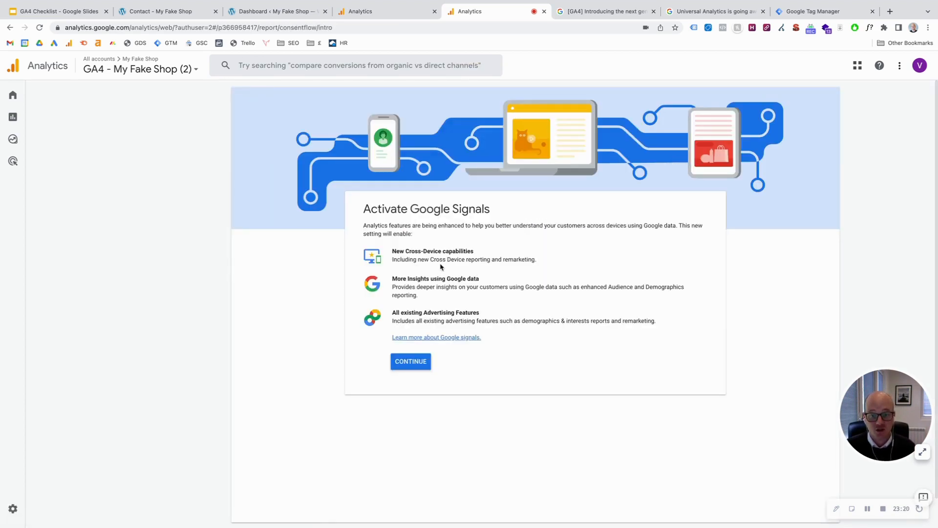
pyautogui.click(406, 366)
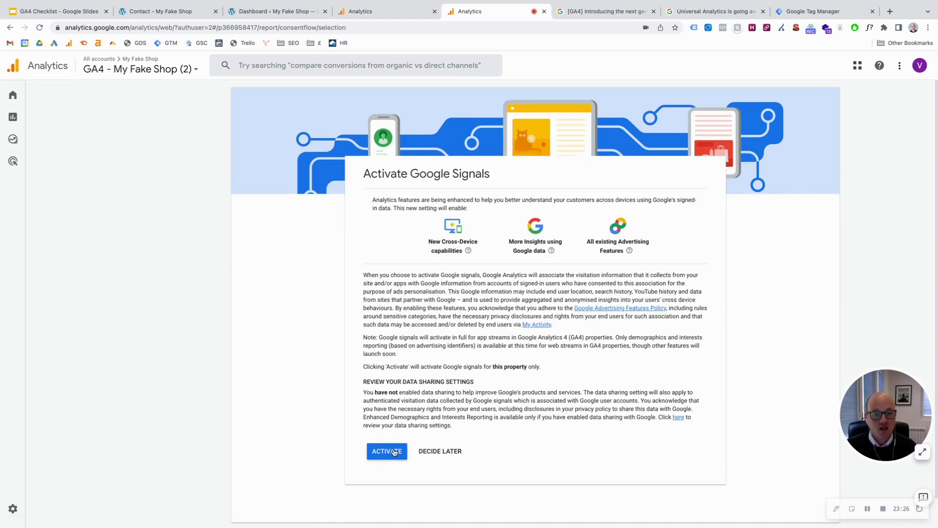
pyautogui.click(395, 452)
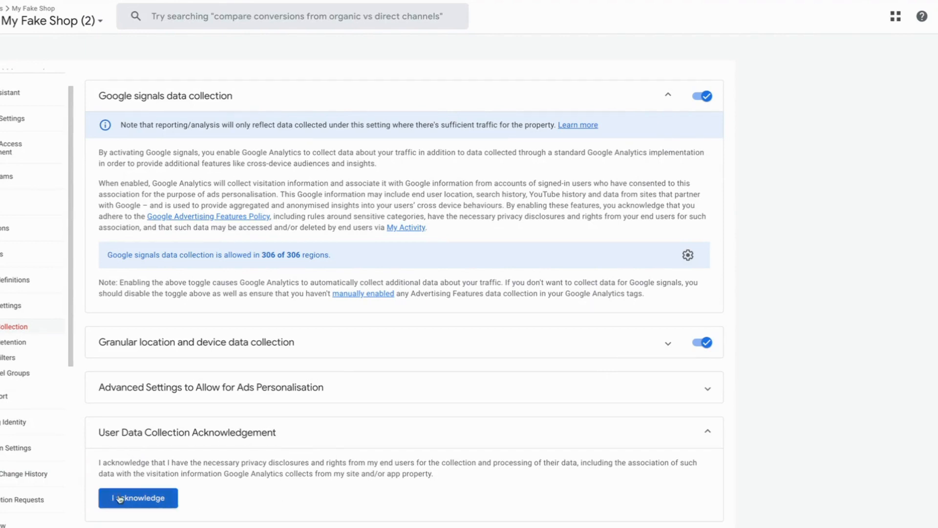
pyautogui.click(146, 499)
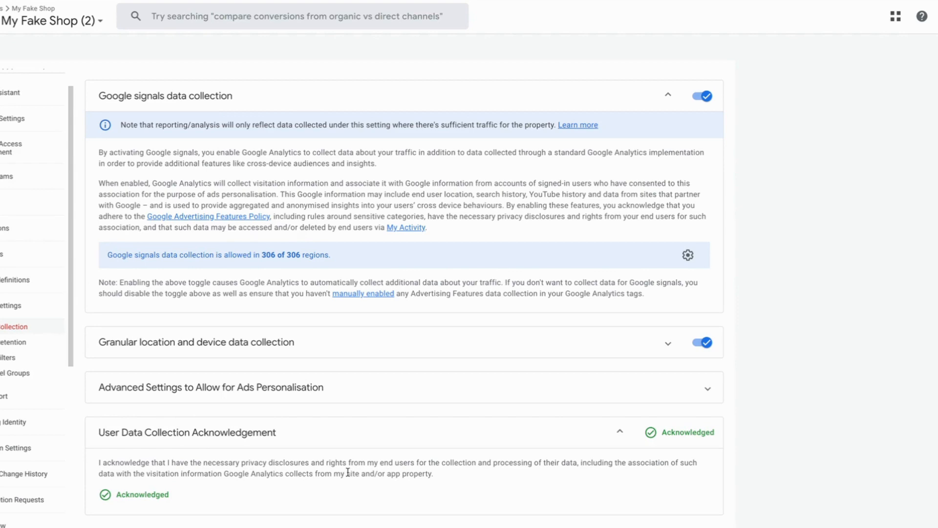
pyautogui.click(424, 436)
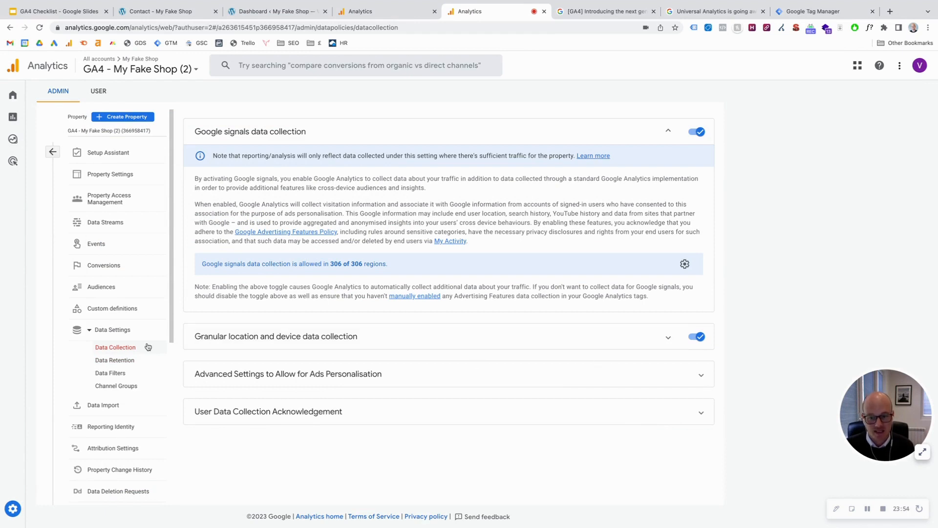
# Set the property's event data retention to 14 months and save the setting
pyautogui.click(117, 361)
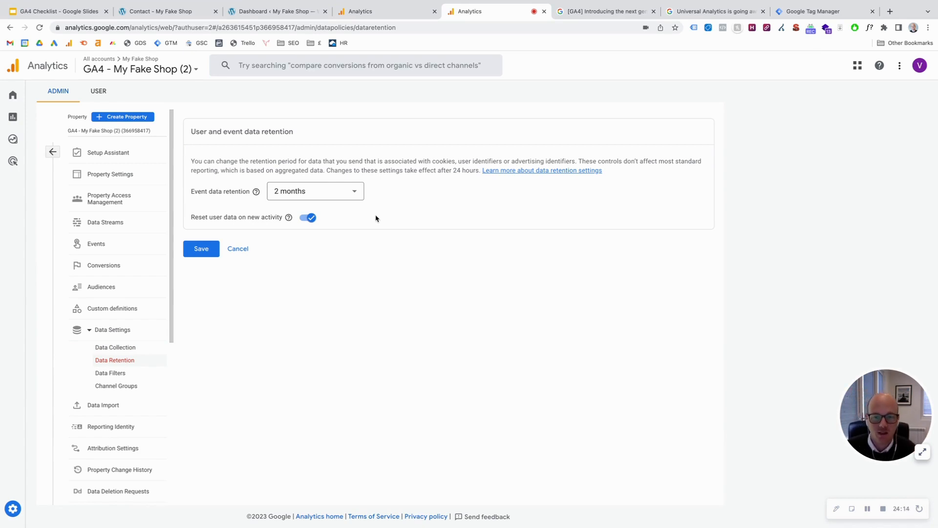
pyautogui.click(337, 191)
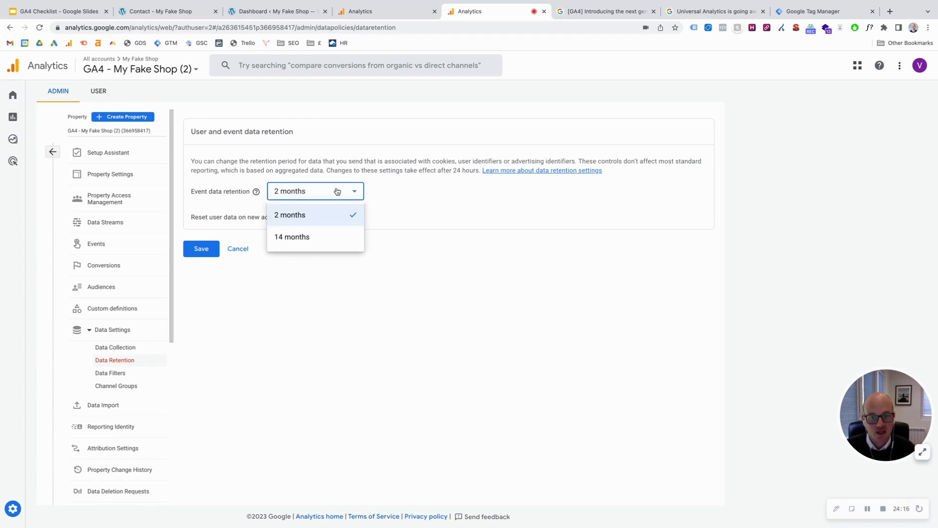
pyautogui.click(323, 241)
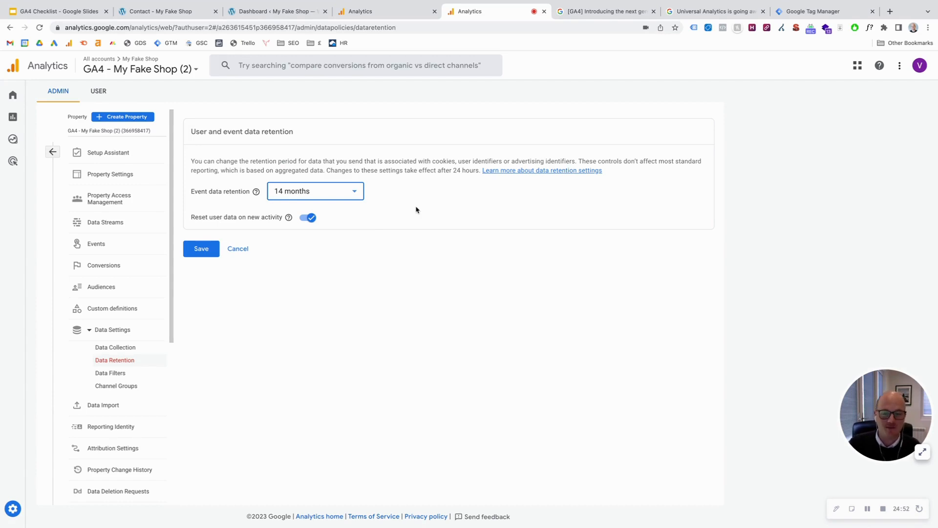
pyautogui.click(352, 194)
pyautogui.click(308, 239)
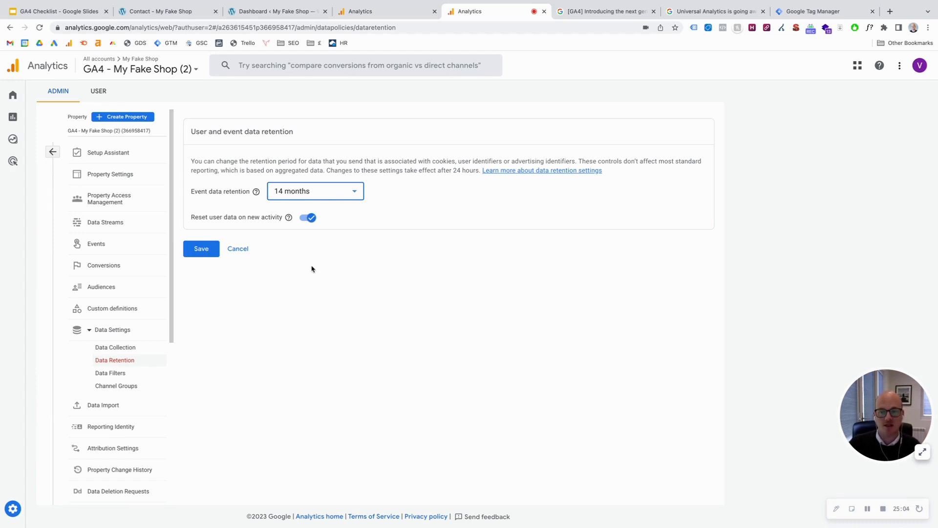
pyautogui.click(196, 250)
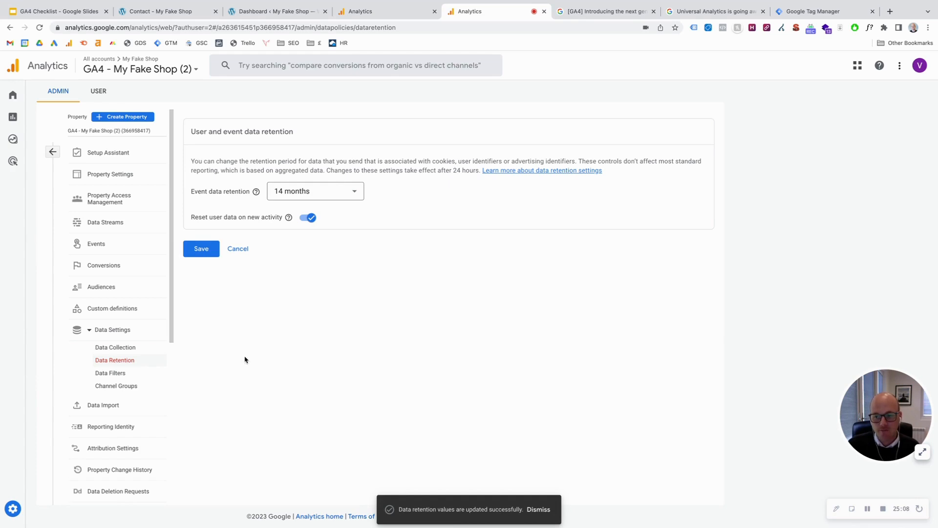
# Open the My Fake Shop Web data stream, review its Google tag settings, and return to the web stream details
pyautogui.click(119, 231)
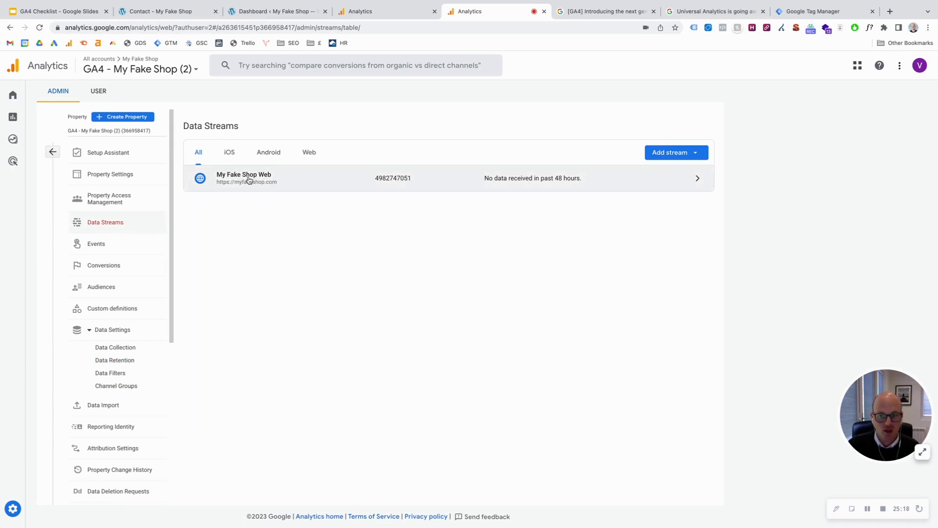
pyautogui.click(634, 188)
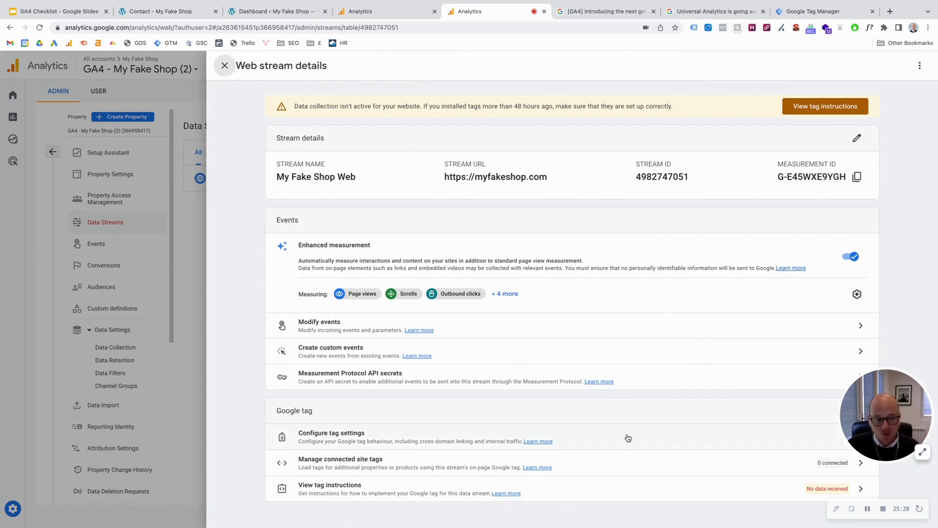
pyautogui.click(569, 441)
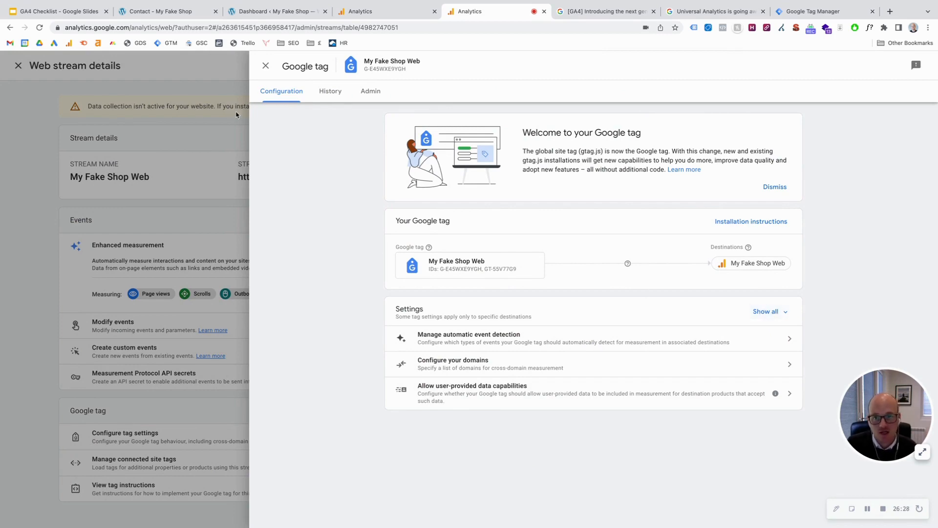
pyautogui.click(265, 66)
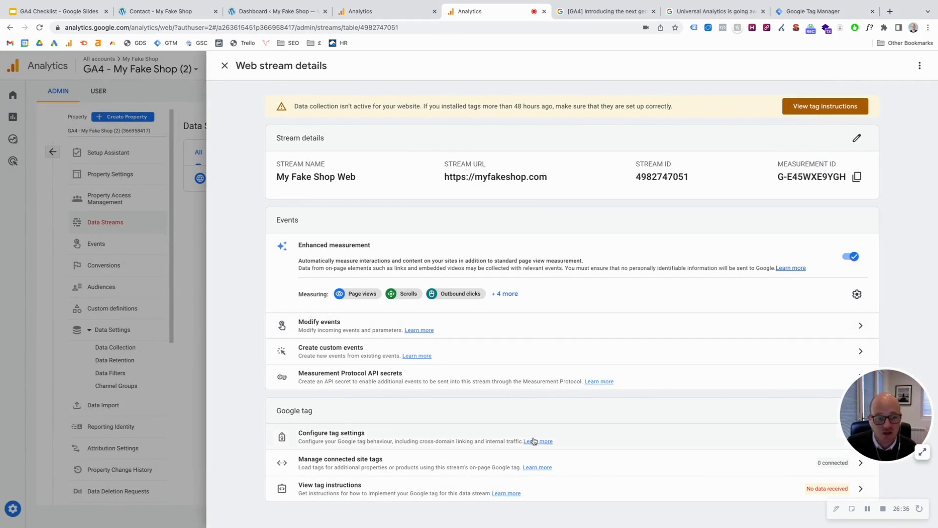
# Open the session timeout settings of the web stream's Google tag, then view the "What is an engaged session?" slide in the GA4 Checklist presentation
pyautogui.click(610, 441)
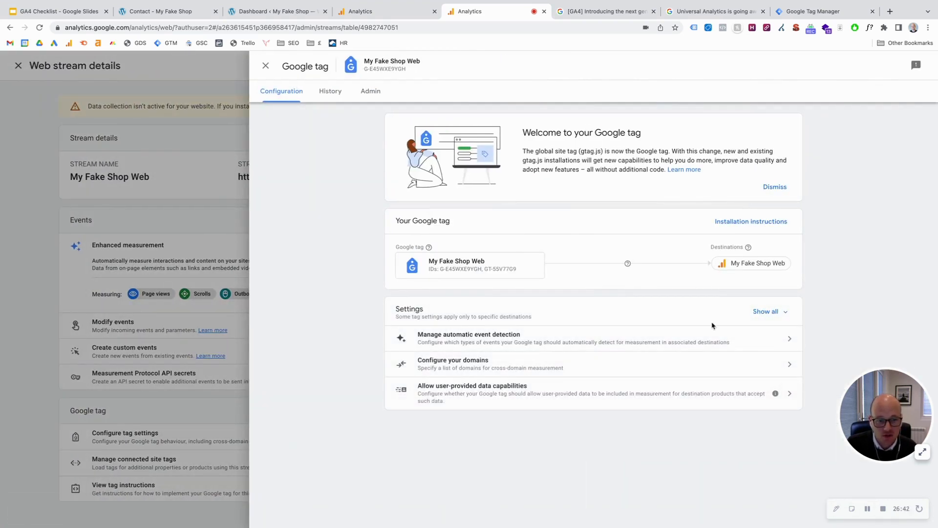
pyautogui.click(779, 316)
pyautogui.scroll(-1, 651, 358)
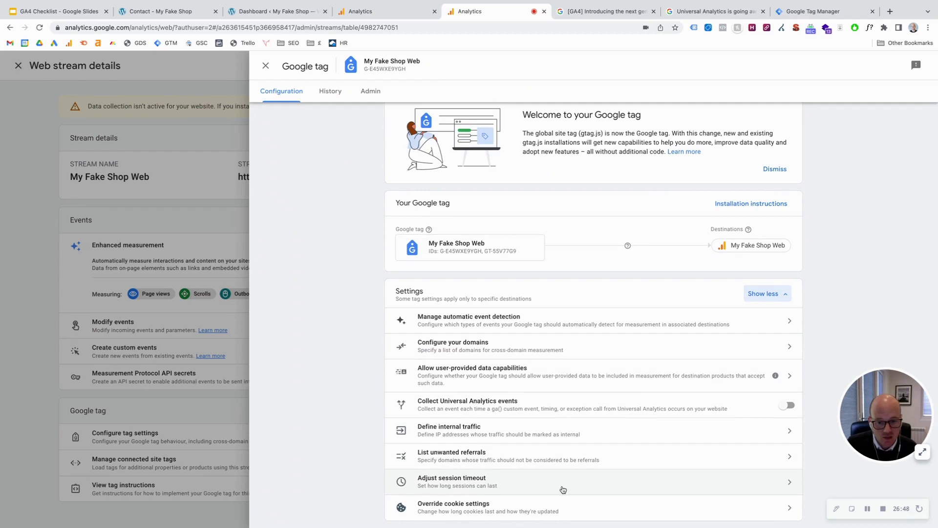
pyautogui.click(536, 484)
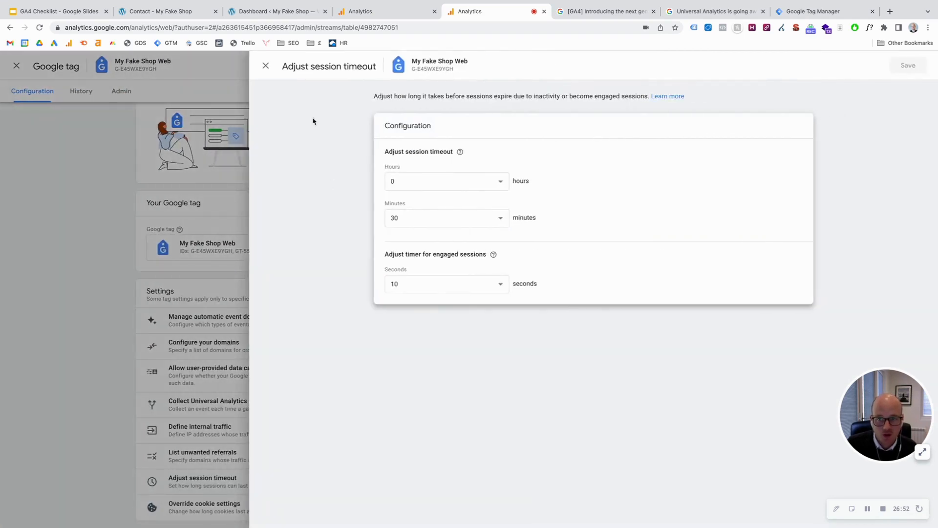
pyautogui.click(51, 12)
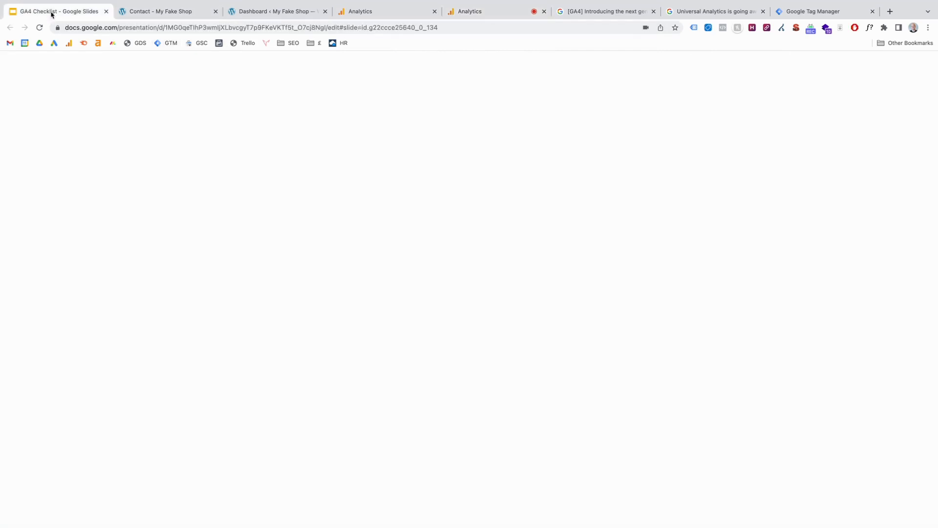
pyautogui.click(62, 249)
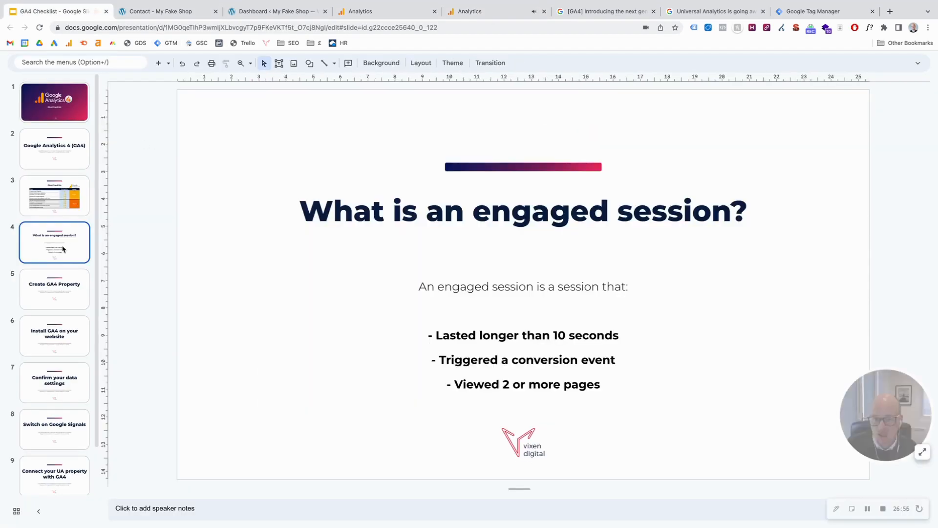
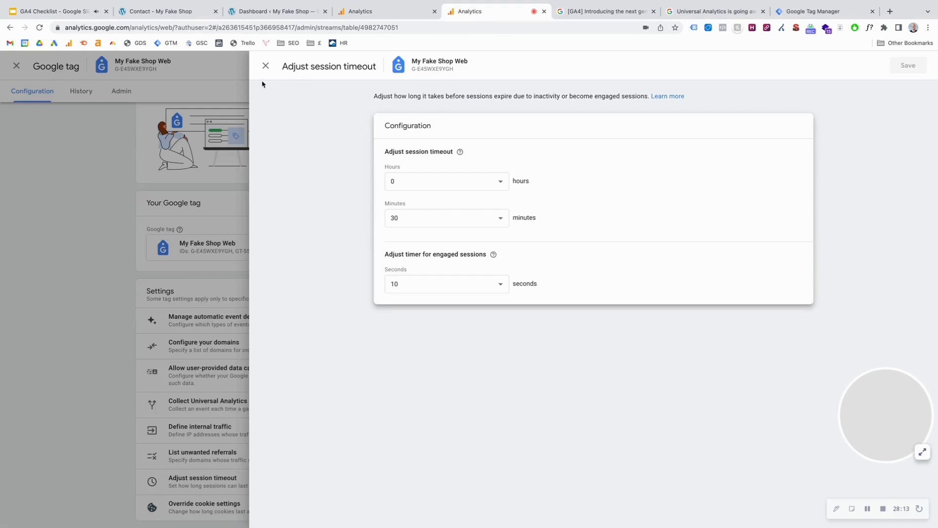
# Close the session timeout settings and reopen them from the full list of My Fake Shop Web's Google tag settings
pyautogui.click(266, 66)
pyautogui.click(268, 67)
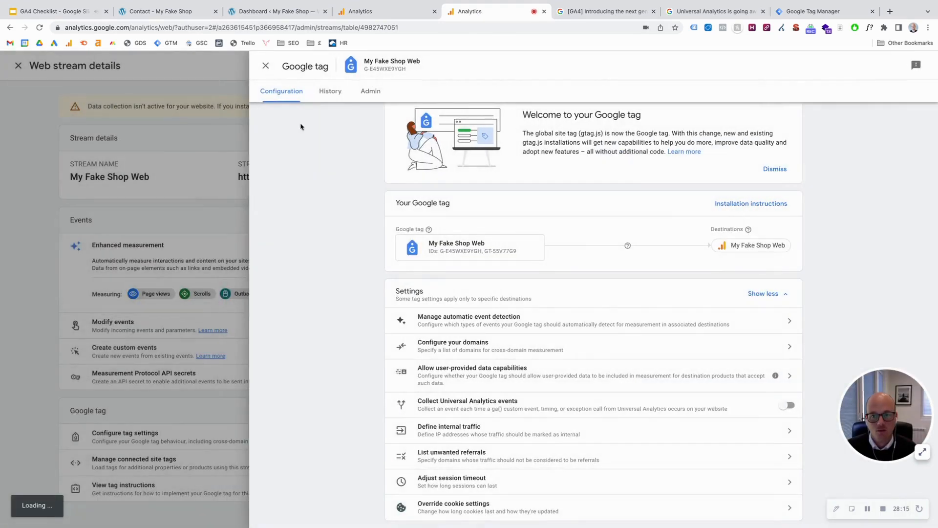
pyautogui.click(266, 66)
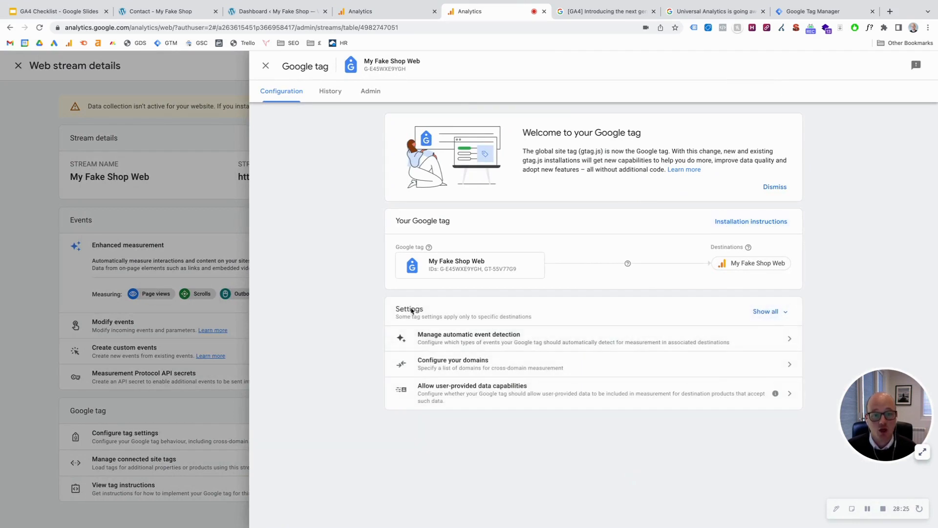
pyautogui.click(766, 313)
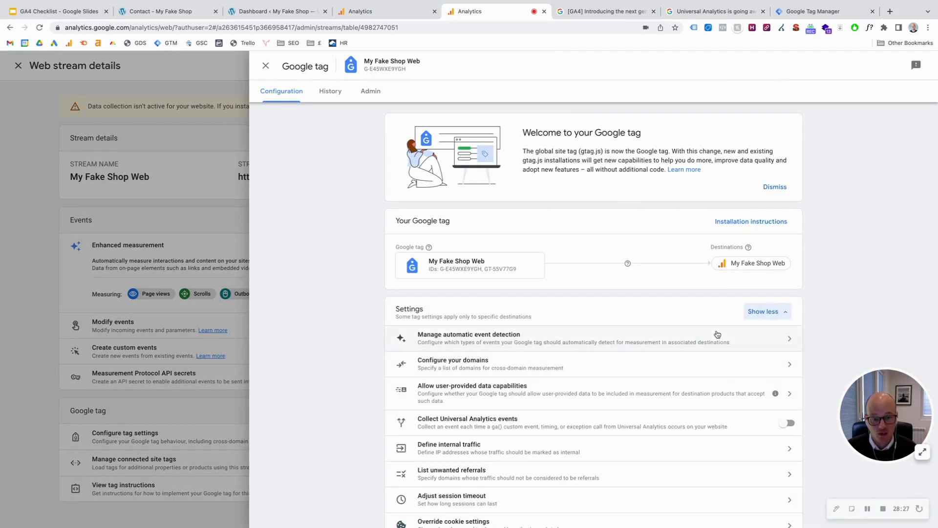
pyautogui.scroll(-1, 655, 369)
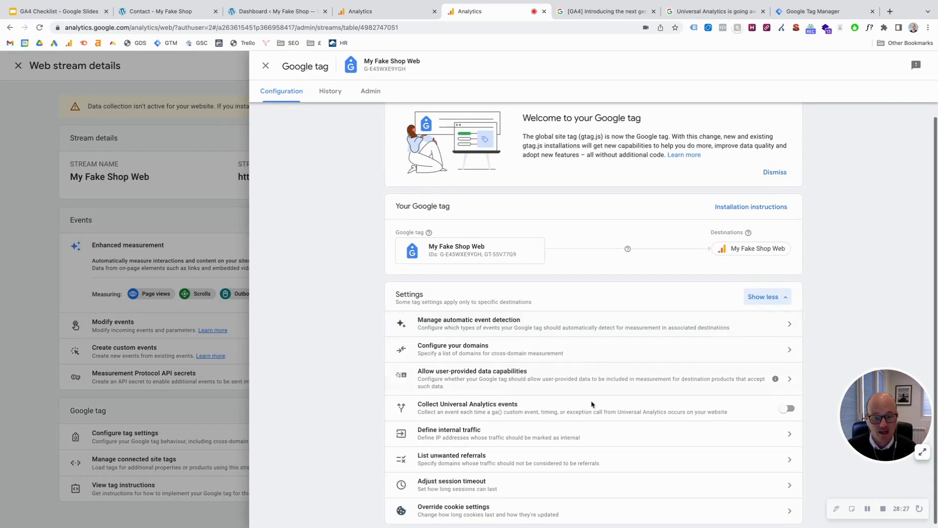
pyautogui.click(538, 490)
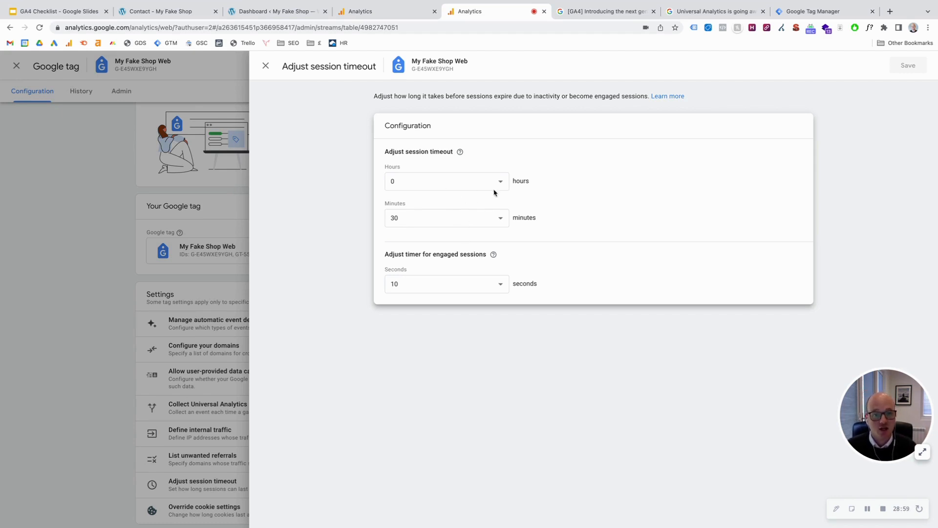
# Review the available hour and minute options for the session timeout without changing them
pyautogui.click(464, 187)
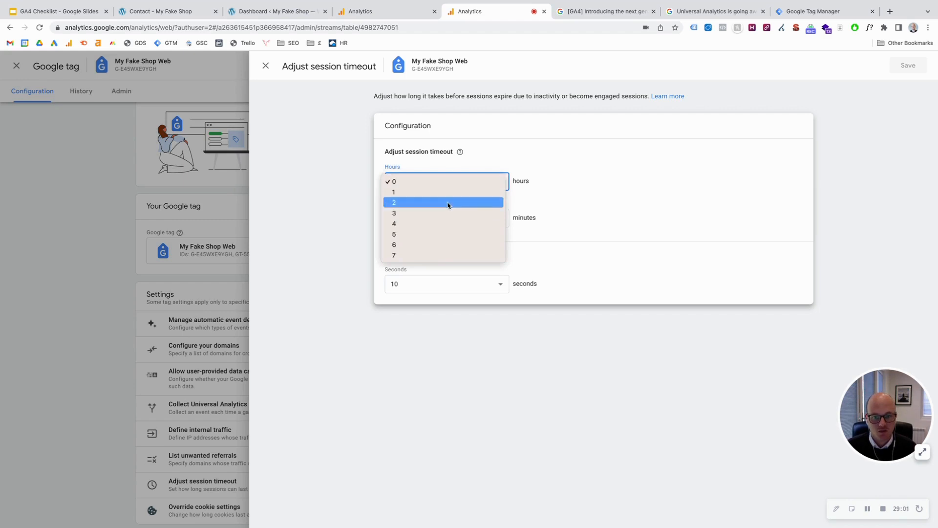
pyautogui.click(454, 219)
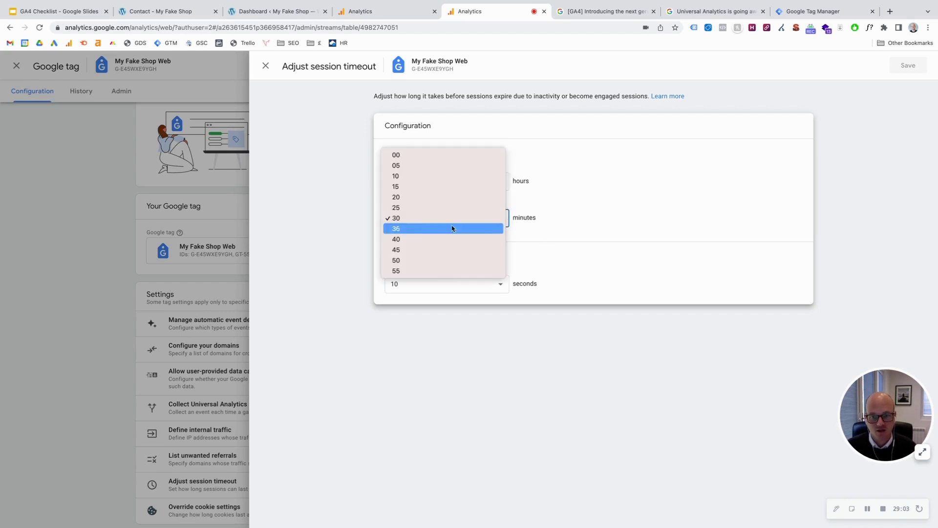
pyautogui.click(560, 247)
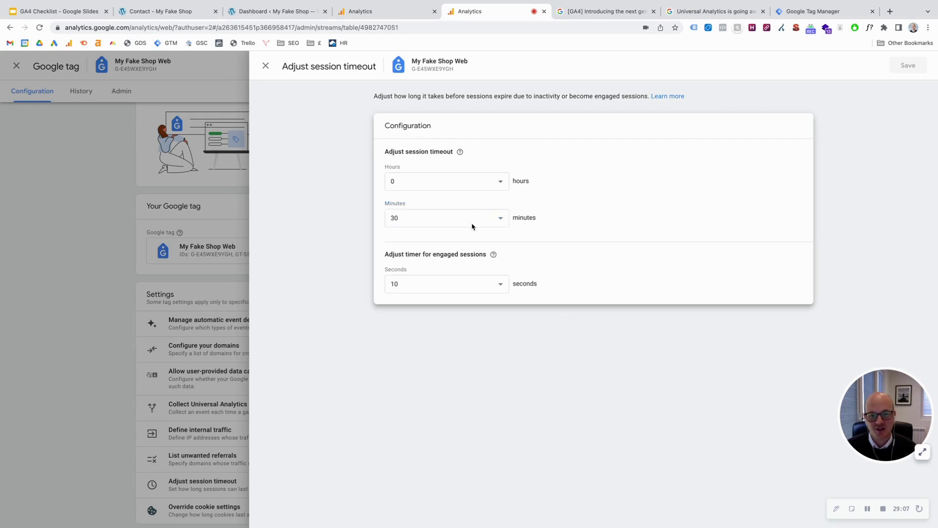
pyautogui.click(437, 225)
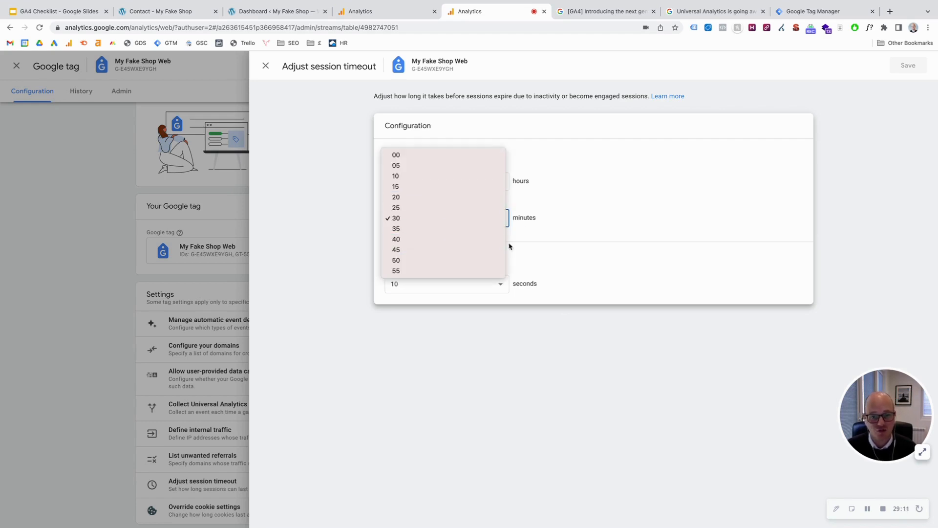
pyautogui.click(550, 235)
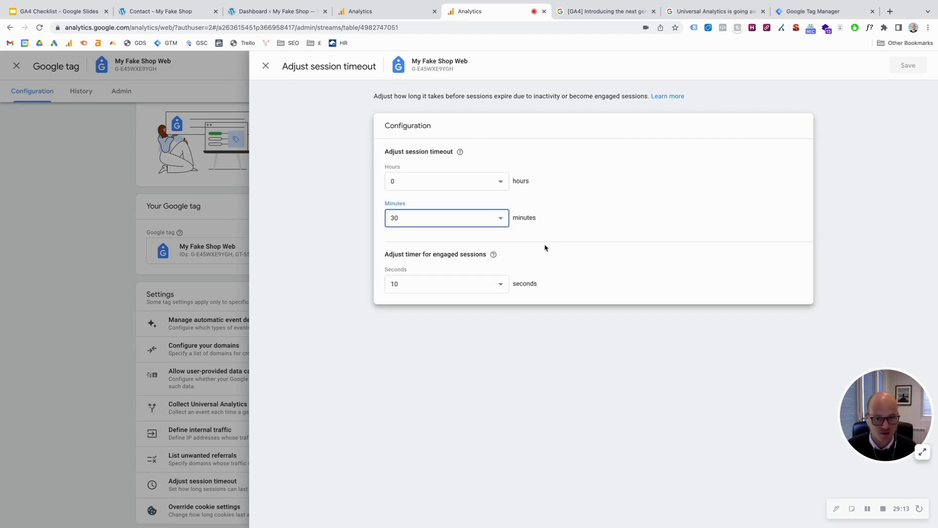
pyautogui.click(545, 248)
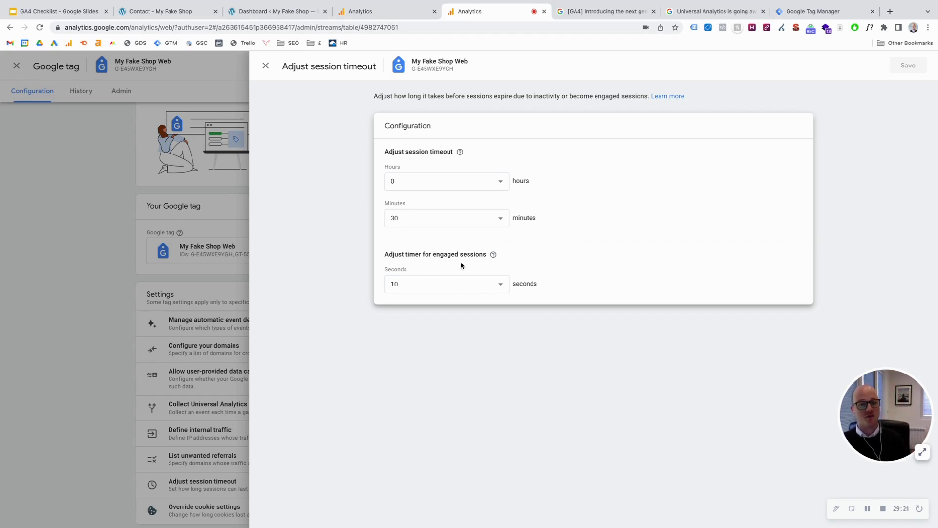
# Review the engaged sessions timer options alongside the engaged session slide, and close the session timeout settings without changes
pyautogui.click(453, 285)
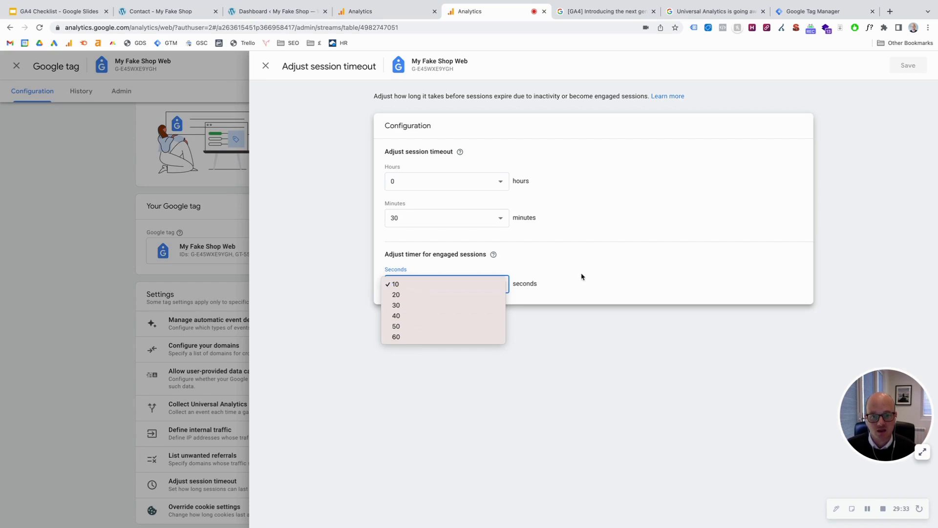
pyautogui.click(597, 277)
pyautogui.click(68, 12)
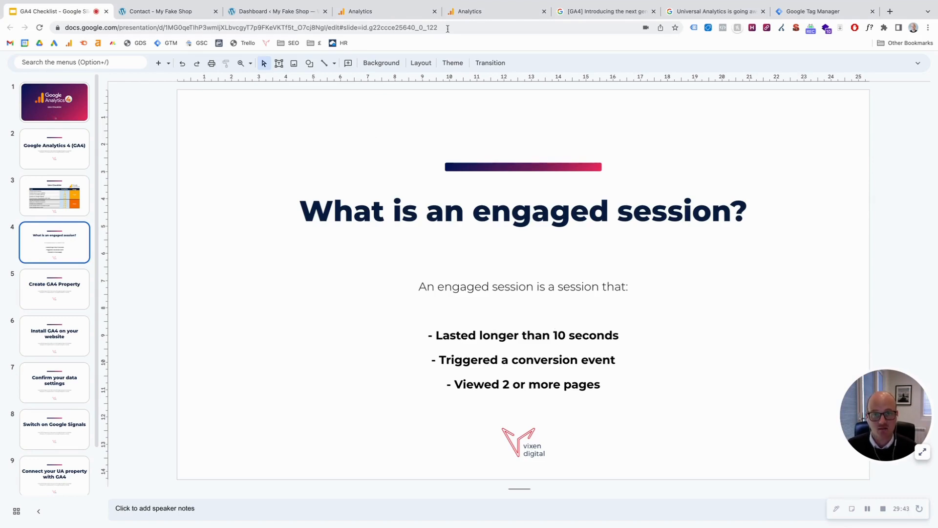
pyautogui.click(484, 11)
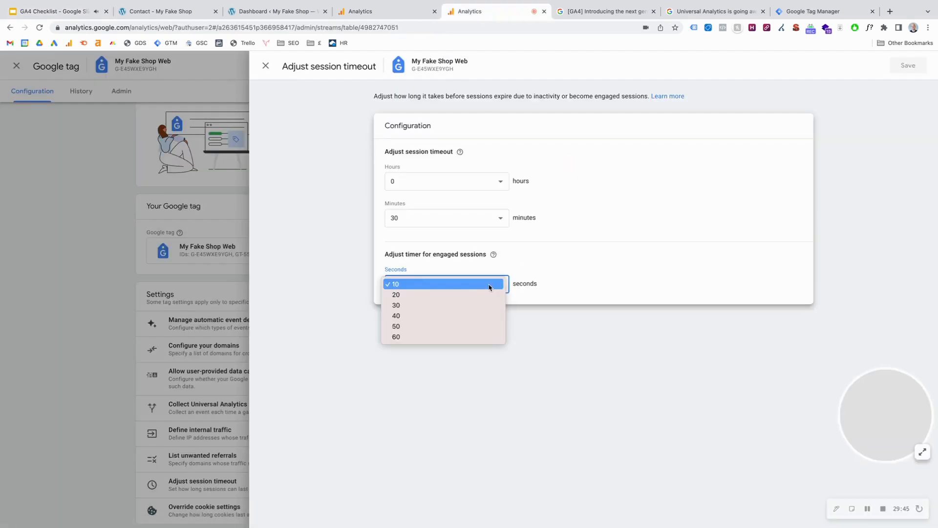
pyautogui.click(490, 289)
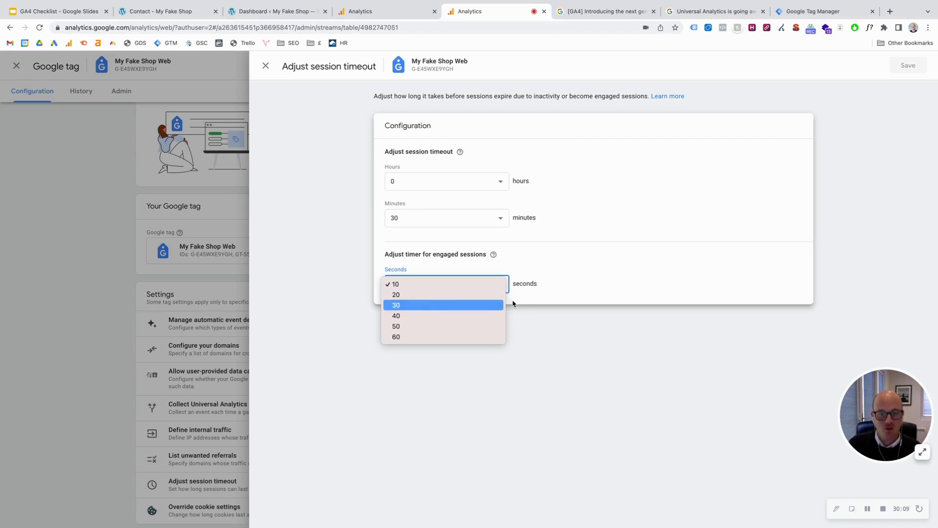
pyautogui.click(580, 295)
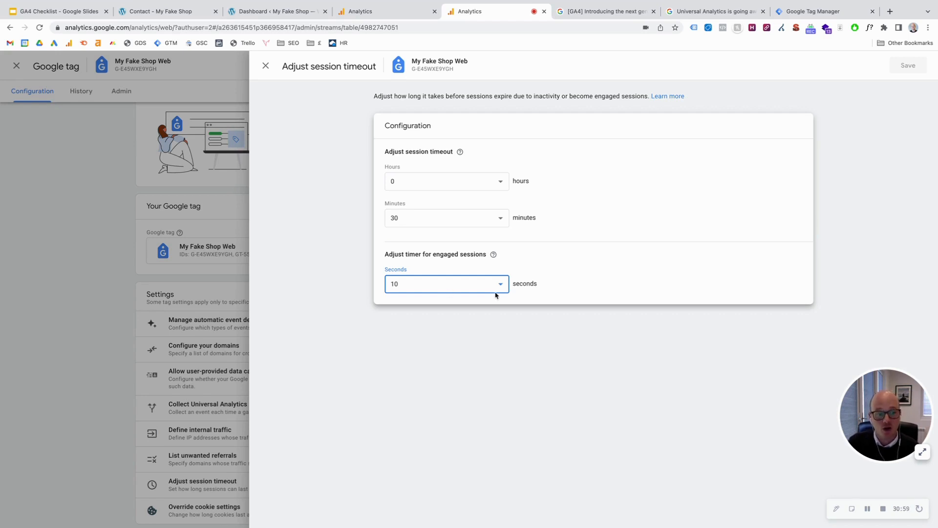
pyautogui.click(463, 289)
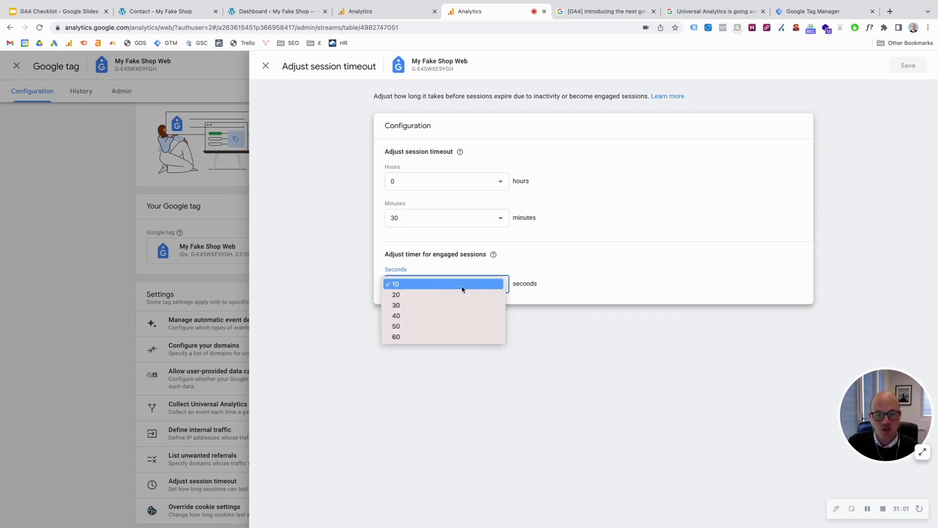
pyautogui.click(557, 292)
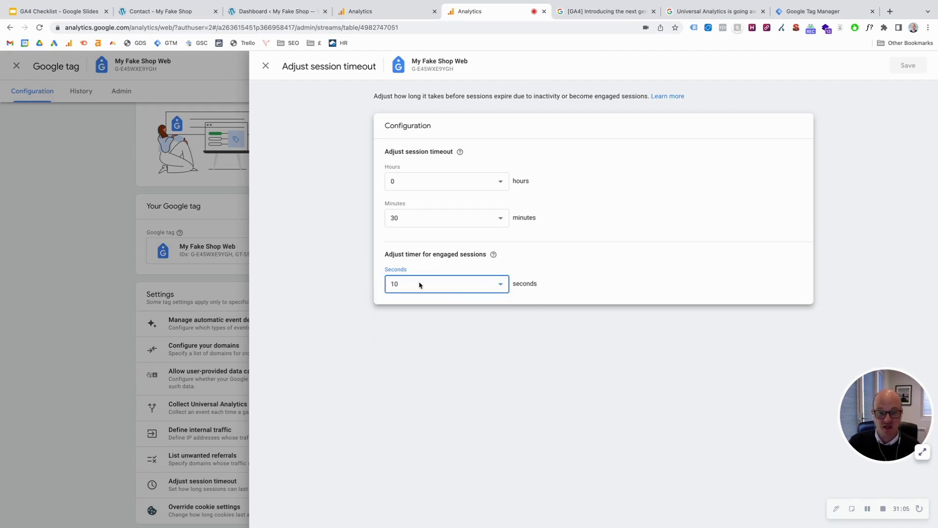
pyautogui.click(265, 65)
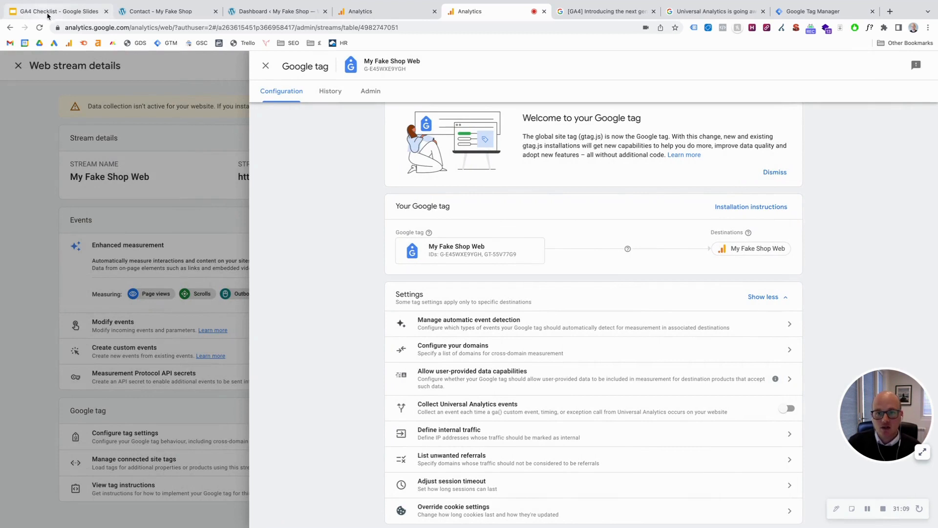
# In the GA4 Checklist slide's table, mark "Confirm your data settings" and "Switch on Google Signals" complete, leaving only the thumbs-up in each row
pyautogui.click(48, 12)
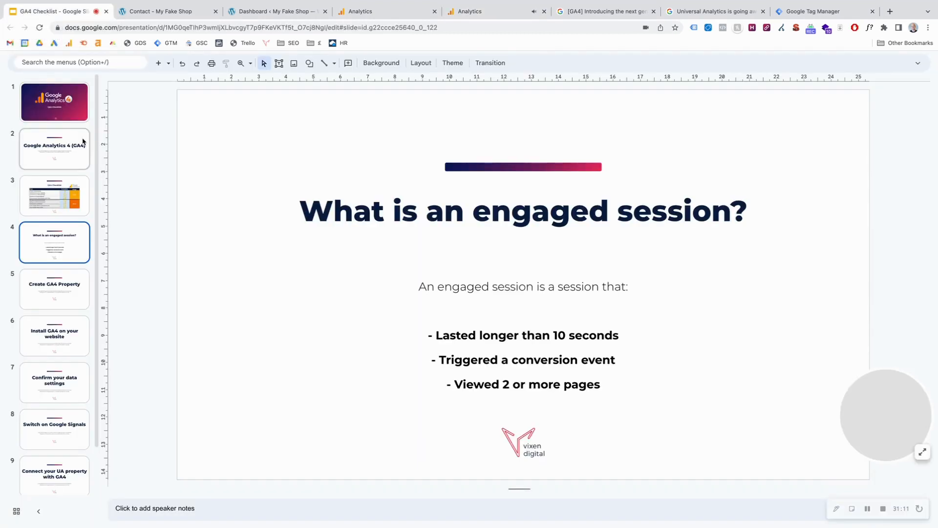
pyautogui.click(48, 198)
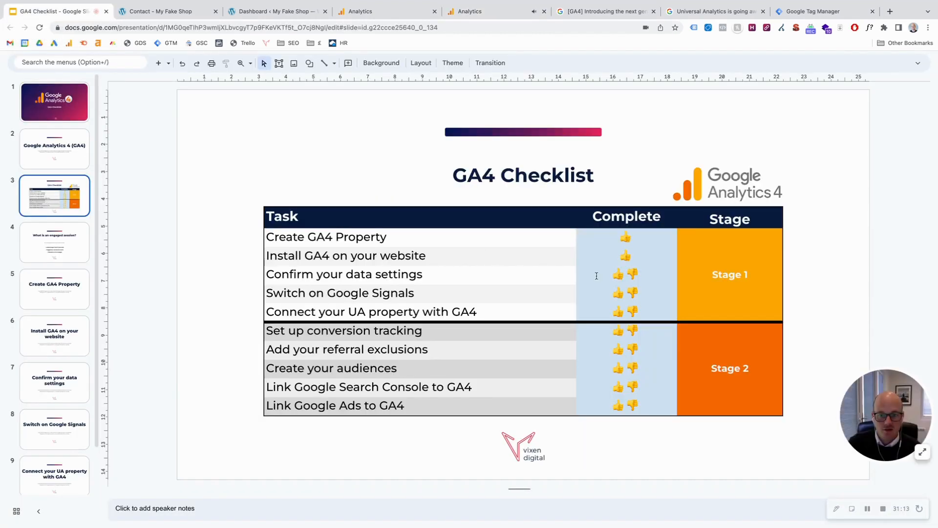
pyautogui.click(630, 272)
pyautogui.press('Delete')
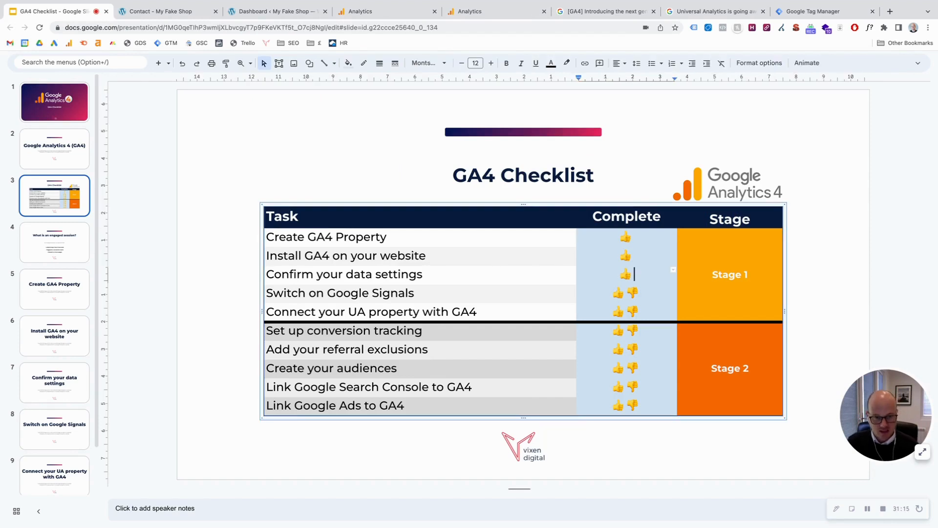
pyautogui.click(639, 289)
pyautogui.press('BackSpace')
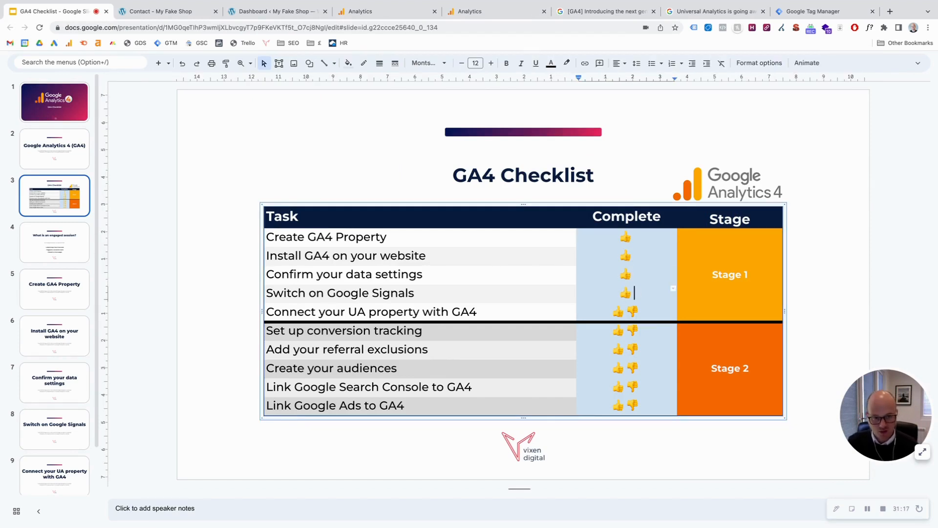
# Return to Google Analytics, leave the web stream details for the admin overview, and switch to the myfakeshop.com Universal Analytics property
pyautogui.click(420, 312)
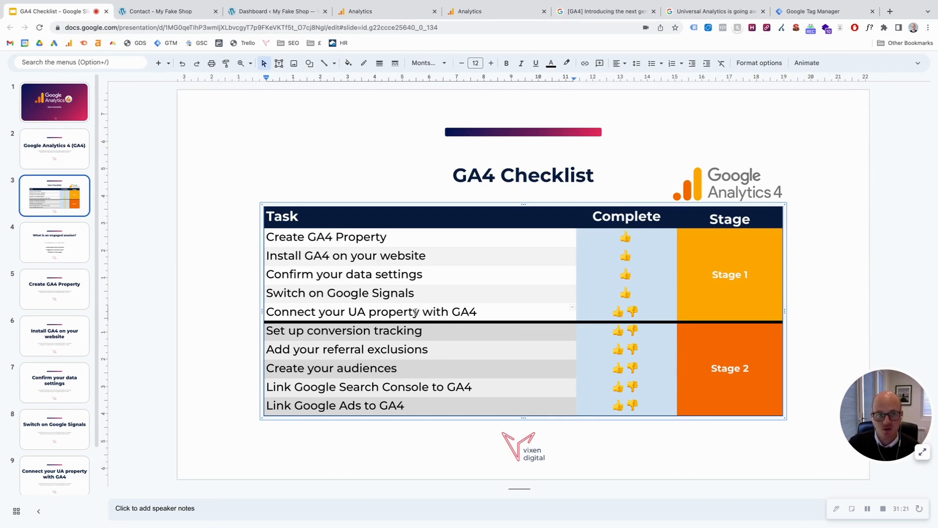
pyautogui.click(493, 12)
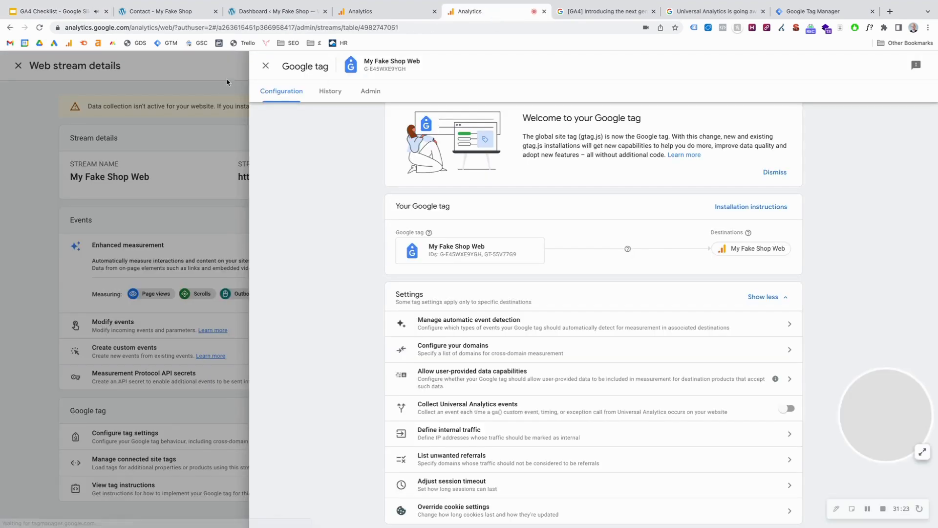
pyautogui.click(266, 66)
pyautogui.click(224, 69)
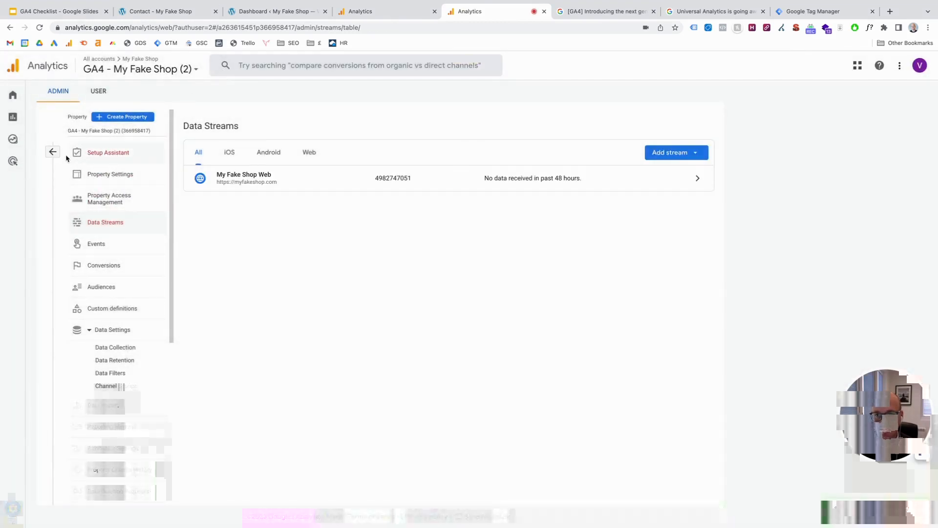
pyautogui.click(52, 151)
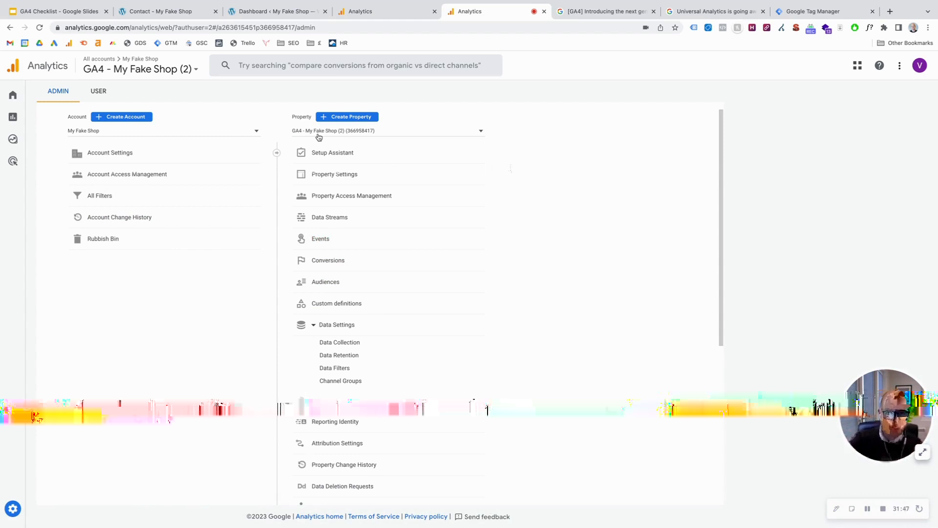
pyautogui.click(381, 134)
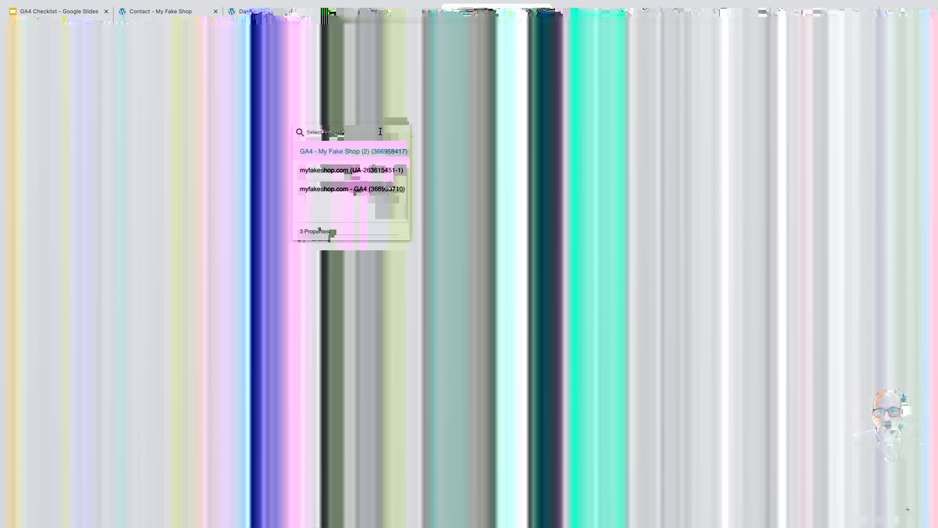
pyautogui.click(367, 171)
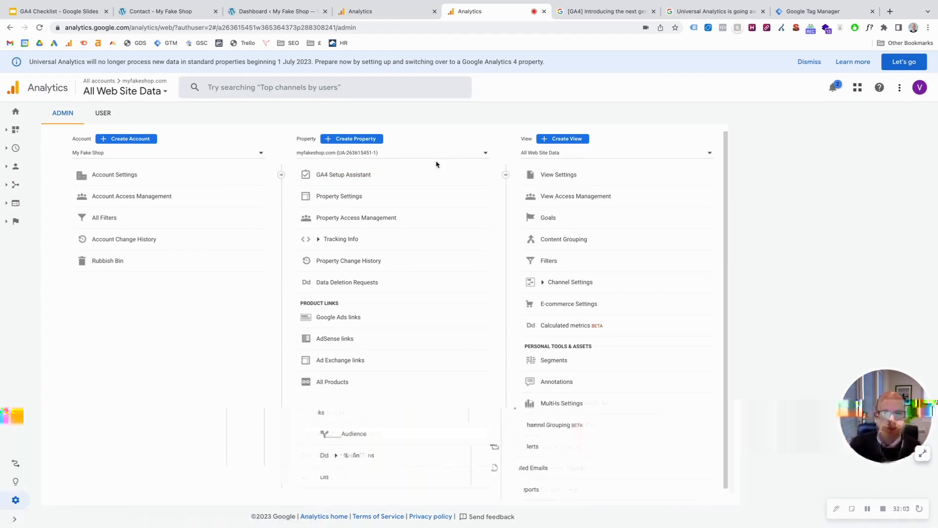
# In the GA4 Setup Assistant of the Universal Analytics property, disconnect the connected myfakeshop.com - GA4 property
pyautogui.click(344, 175)
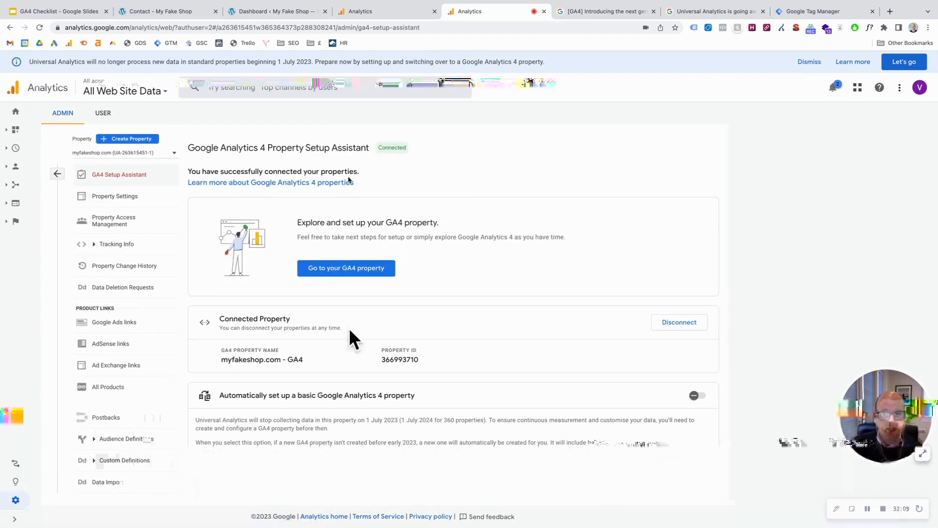
pyautogui.click(680, 322)
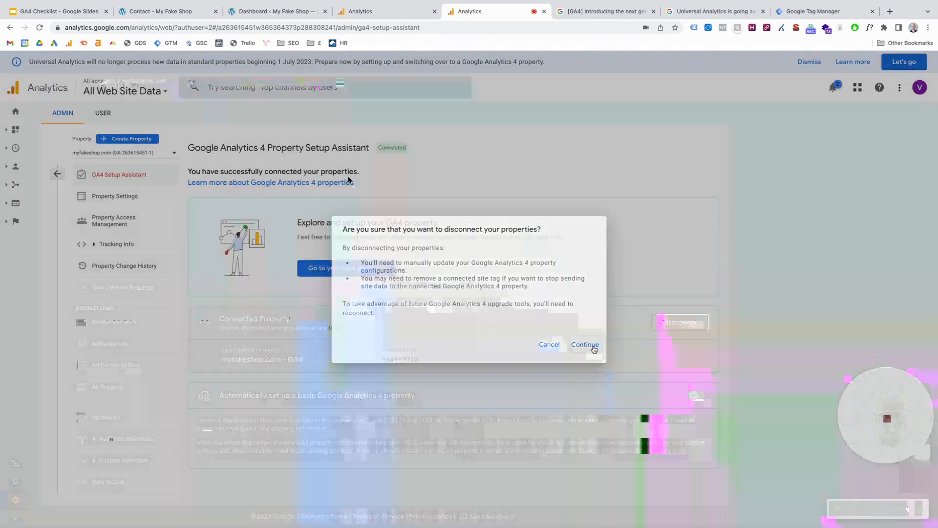
pyautogui.click(592, 346)
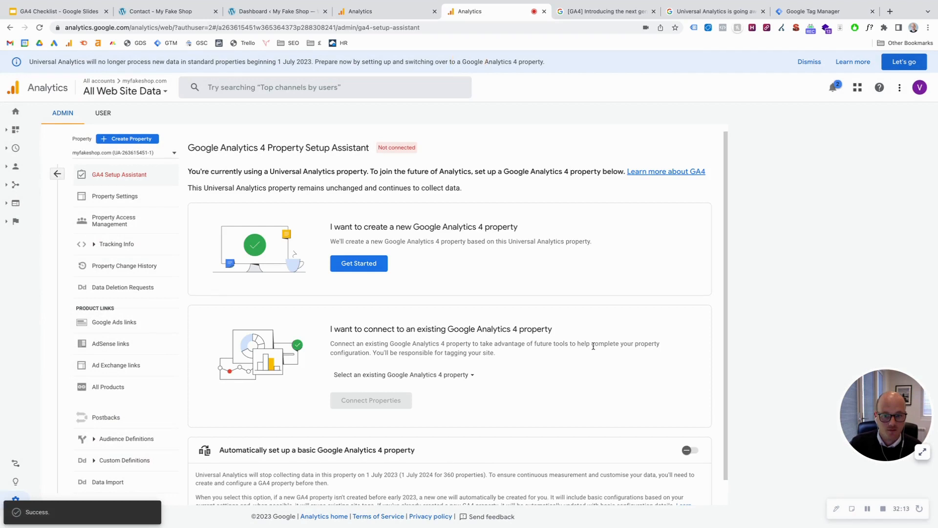
# Connect the Universal Analytics property to the existing GA4 property "GA4 - My Fake Shop (2)"
pyautogui.scroll(-1, 445, 241)
pyautogui.scroll(1, 445, 242)
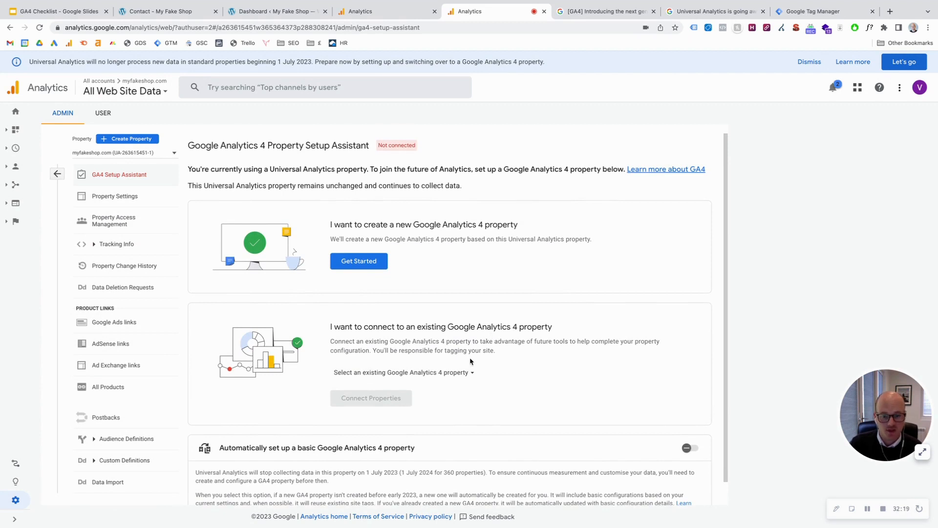
pyautogui.scroll(-1, 472, 362)
pyautogui.click(446, 349)
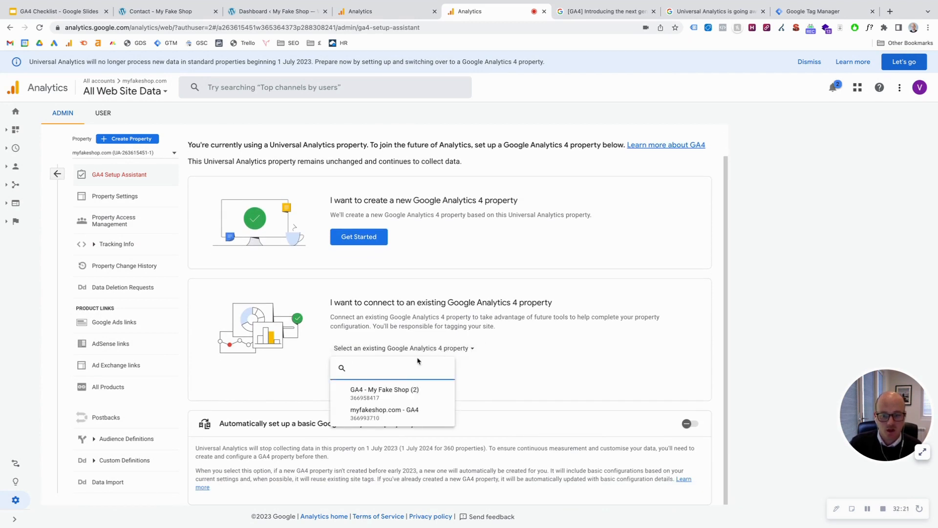
pyautogui.click(393, 391)
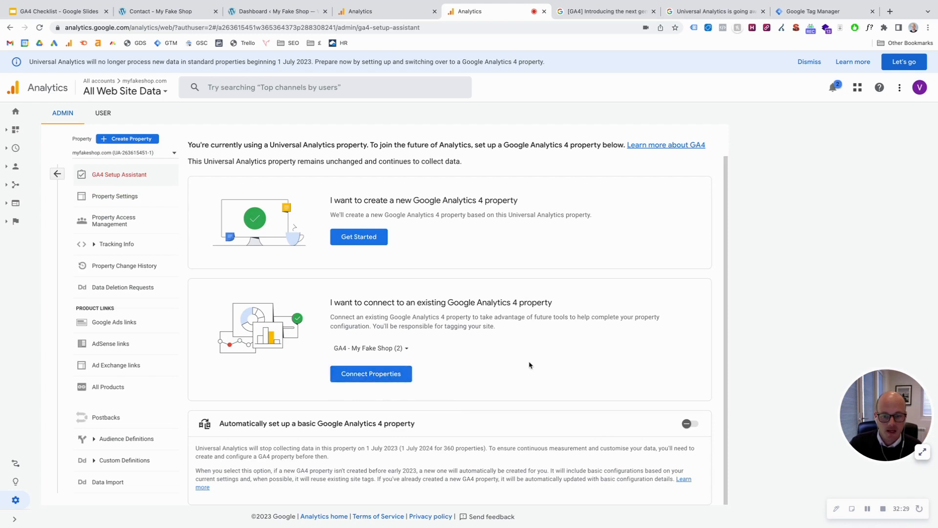
pyautogui.click(398, 376)
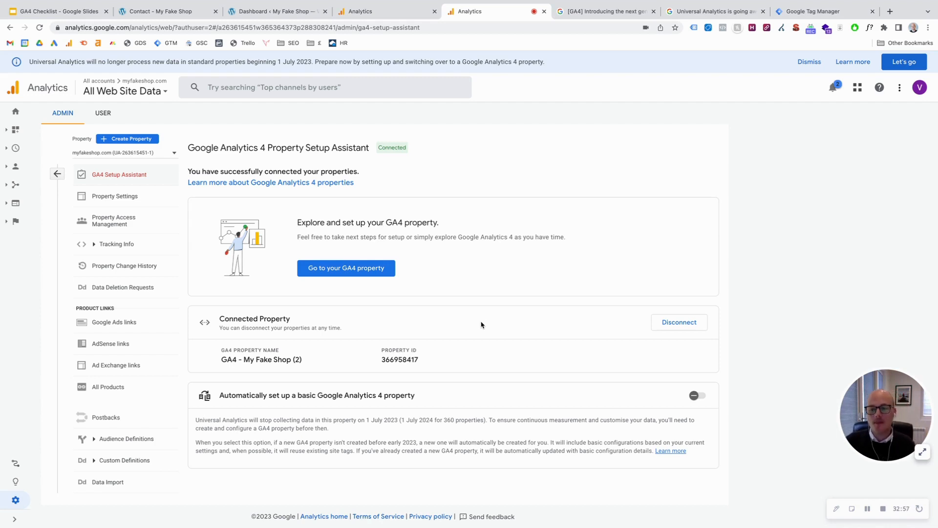
# Switch to the "GA4 - My Fake Shop (2)" property and open its Setup Assistant
pyautogui.click(142, 154)
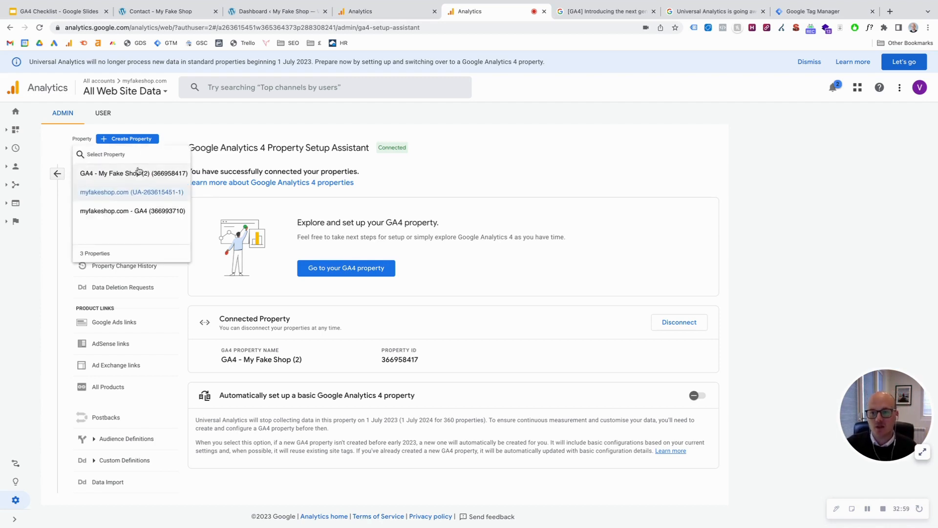
pyautogui.click(139, 172)
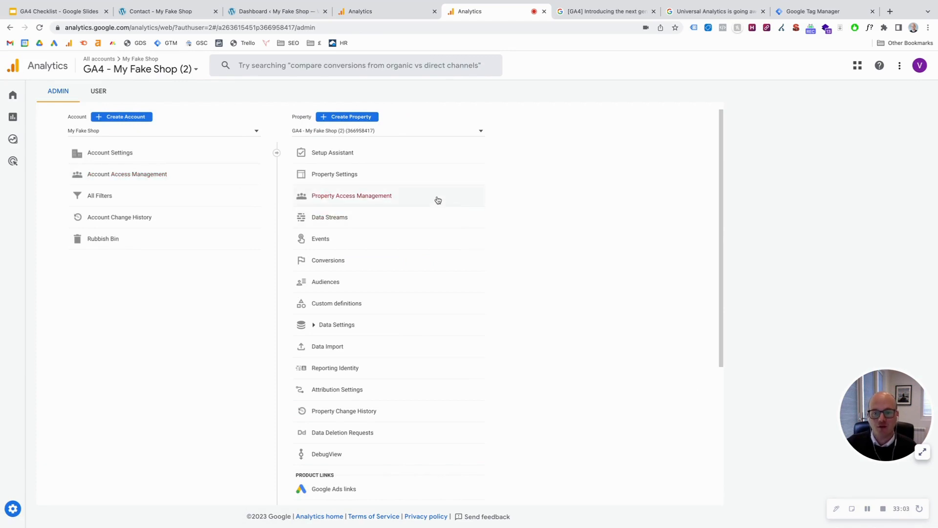
pyautogui.scroll(-1, 439, 218)
pyautogui.scroll(1, 440, 218)
pyautogui.click(367, 177)
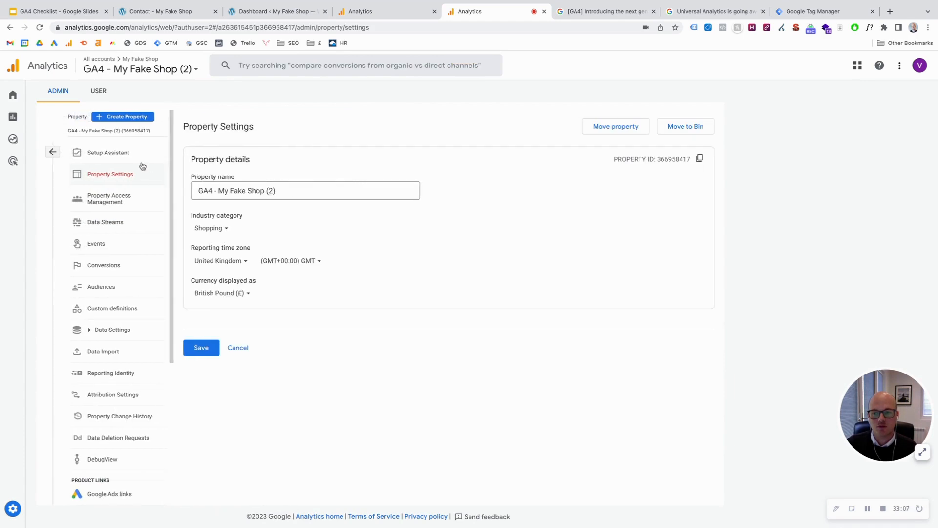
pyautogui.click(136, 159)
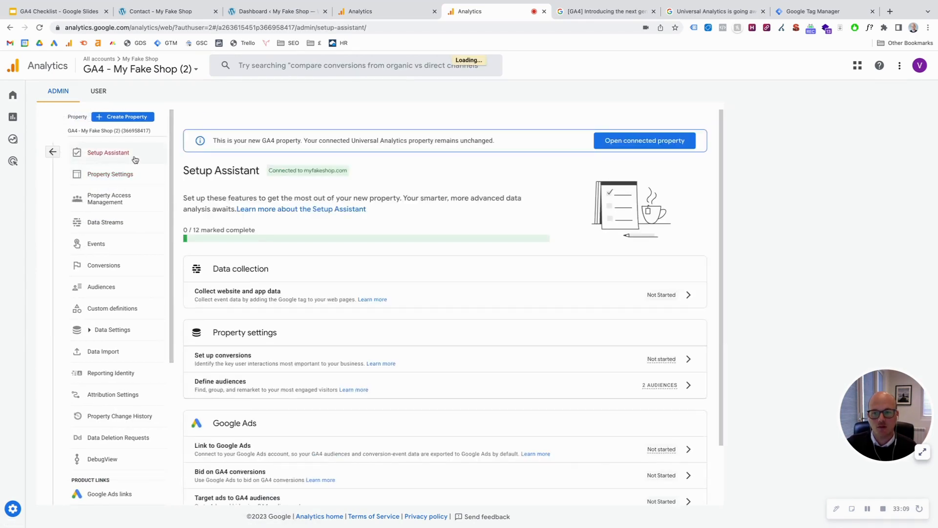
# Examine the Setup Assistant's data collection, property settings and Google Ads sections
pyautogui.scroll(-2, 569, 283)
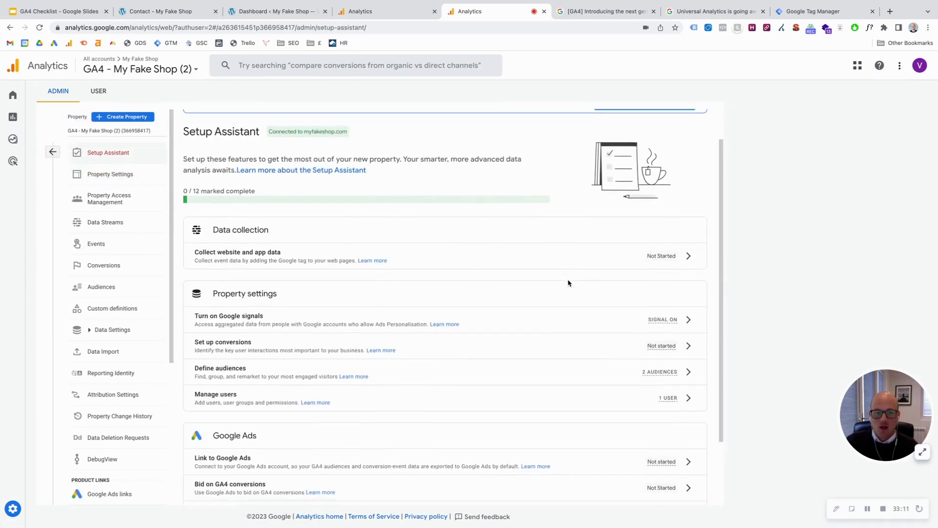
pyautogui.scroll(-1, 568, 283)
pyautogui.scroll(-1, 568, 283)
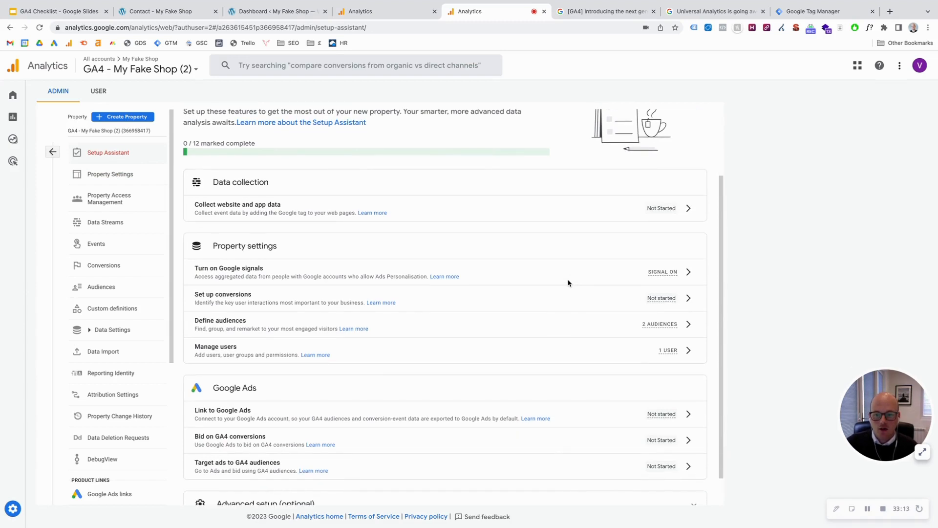
pyautogui.scroll(4, 567, 281)
pyautogui.scroll(-4, 510, 234)
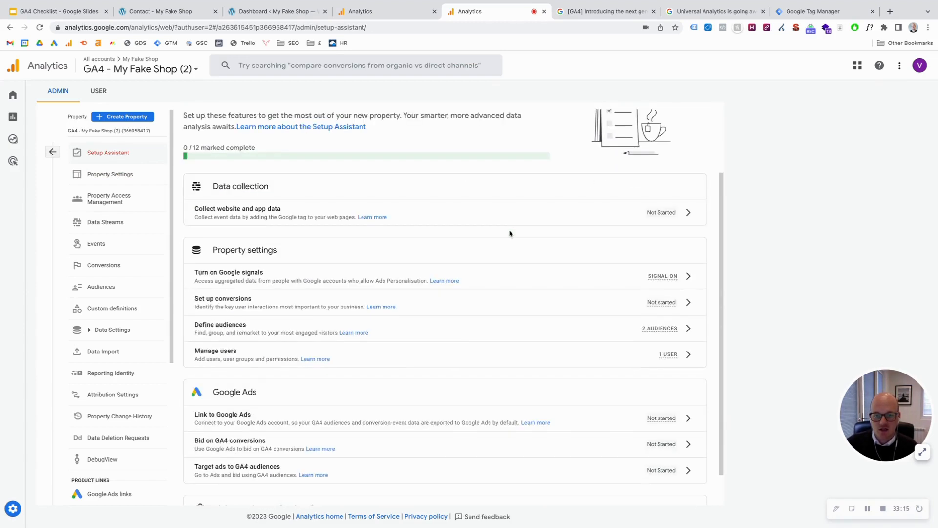
pyautogui.scroll(-2, 509, 234)
pyautogui.scroll(1, 381, 288)
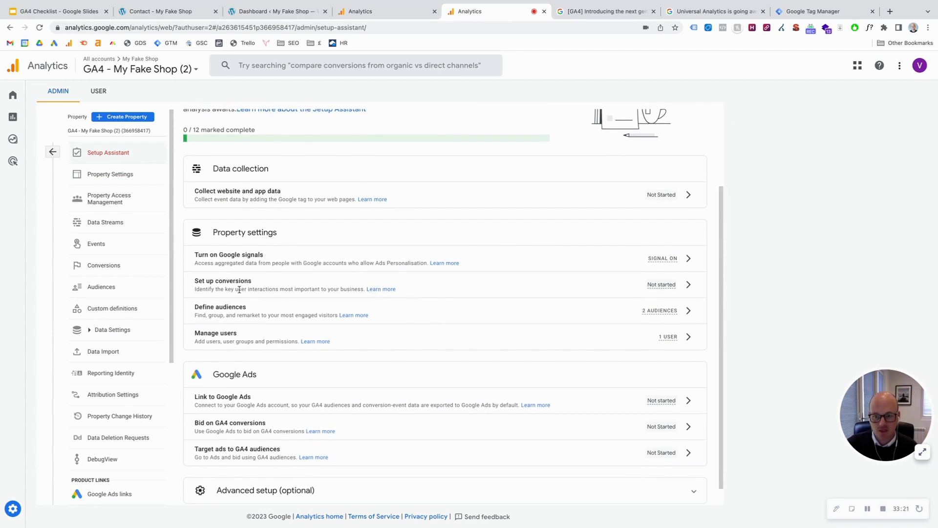
# Check the actions offered for "Set up conversions" and "Define audiences" without choosing any
pyautogui.click(690, 287)
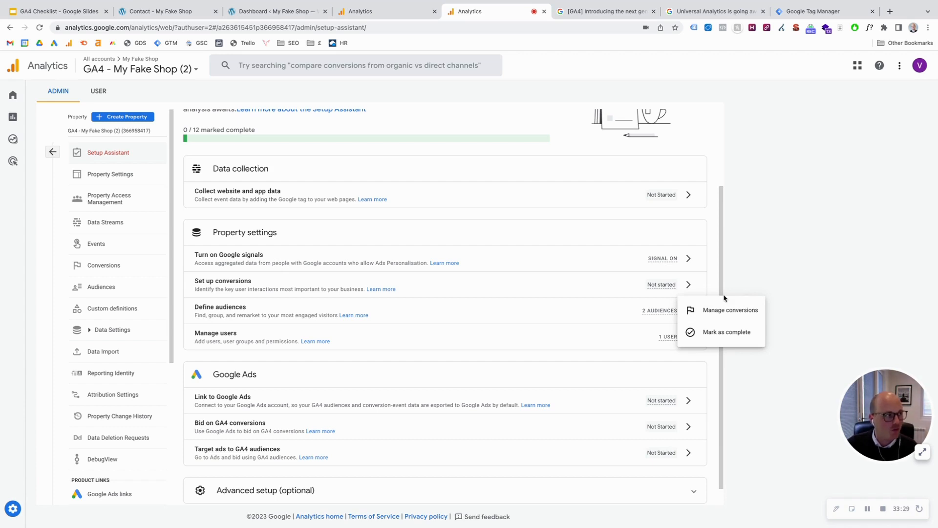
pyautogui.click(570, 318)
pyautogui.click(690, 312)
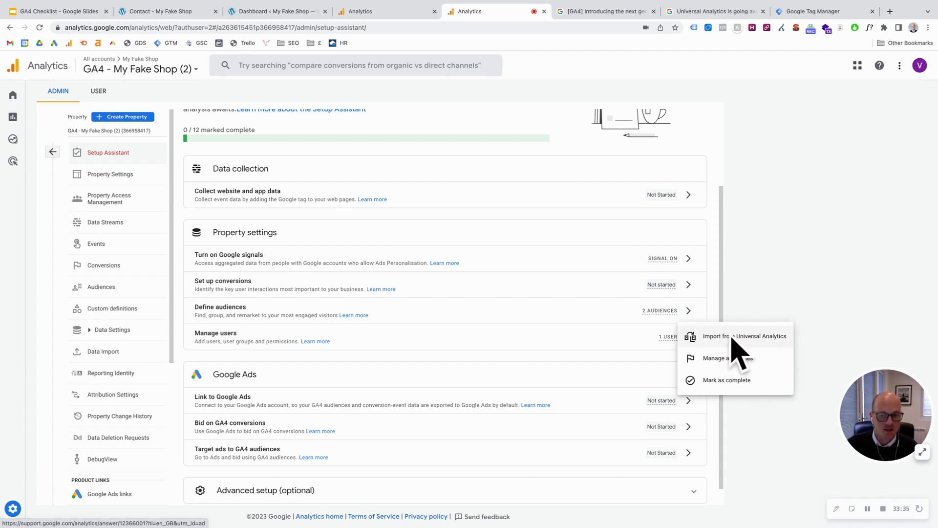
pyautogui.click(706, 282)
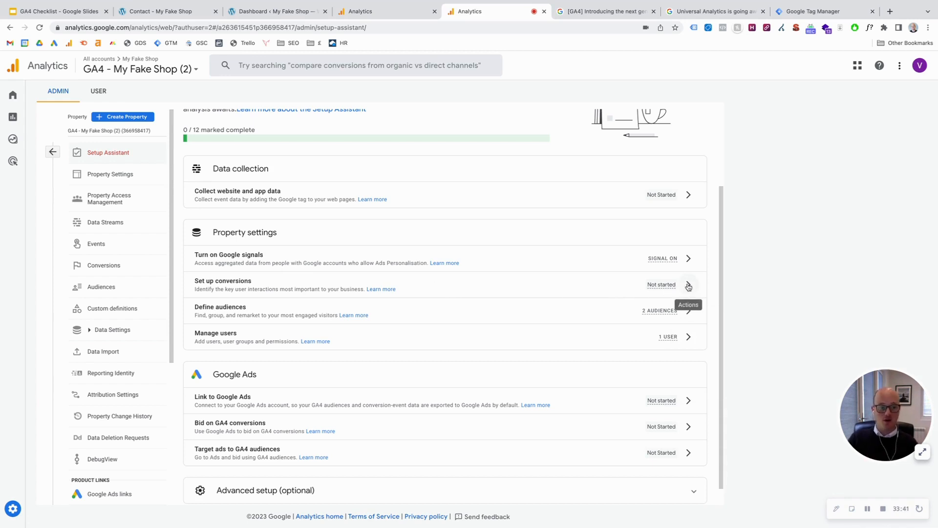
pyautogui.click(688, 285)
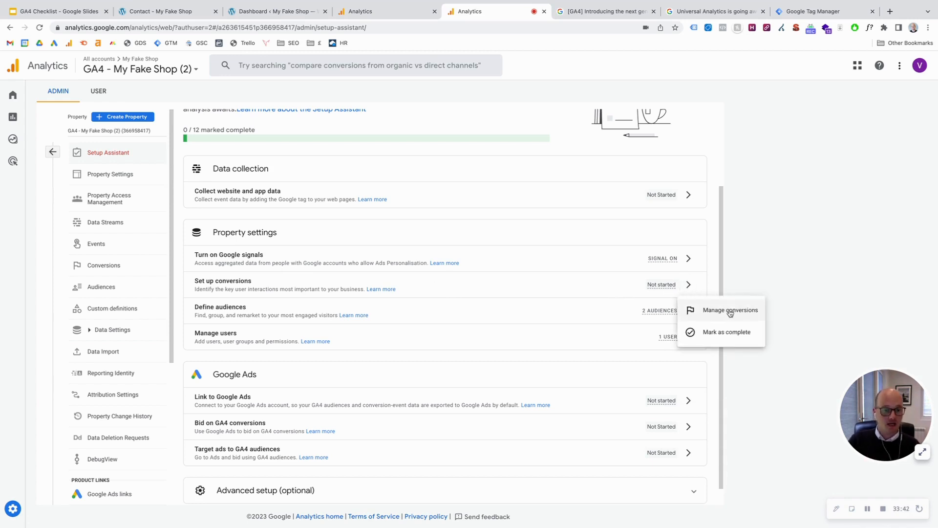
pyautogui.click(698, 286)
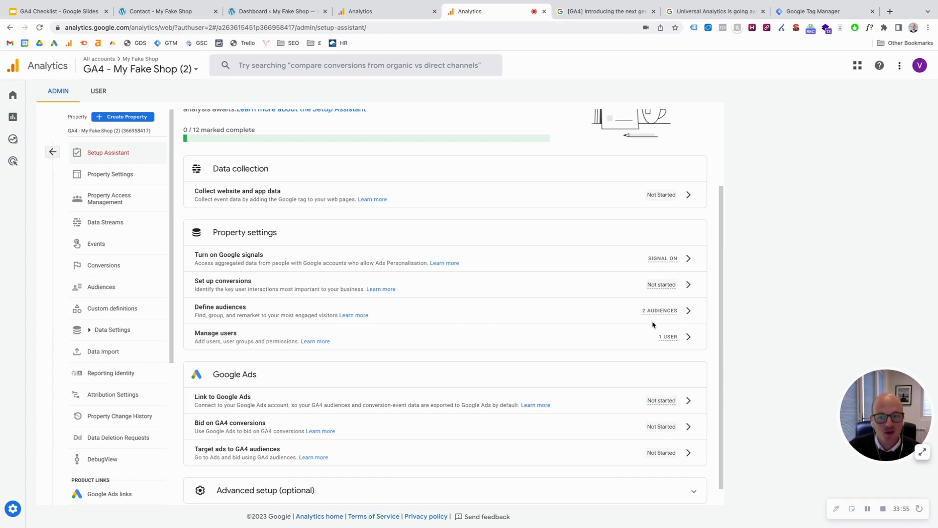
# Open the "Import from Universal Analytics" help page for audiences and read how to use the GA4 Migrator add-on
pyautogui.click(688, 311)
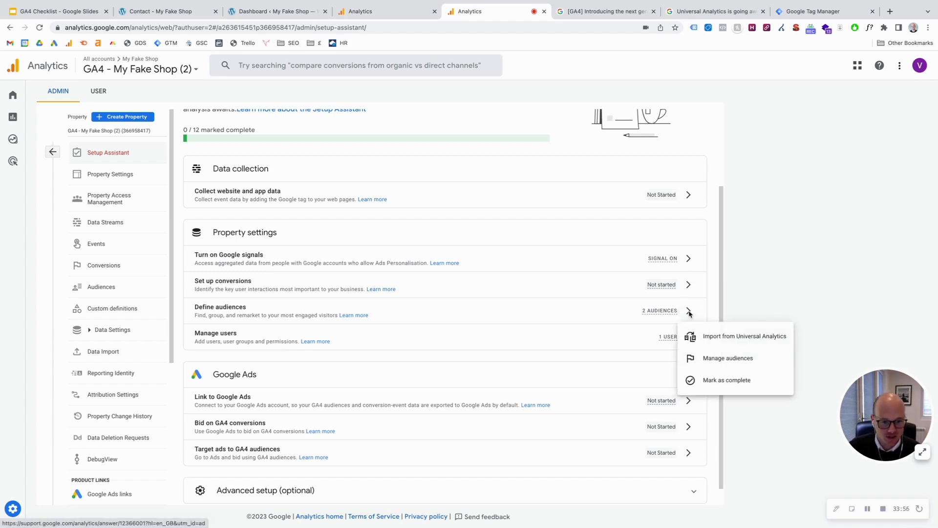
pyautogui.click(740, 342)
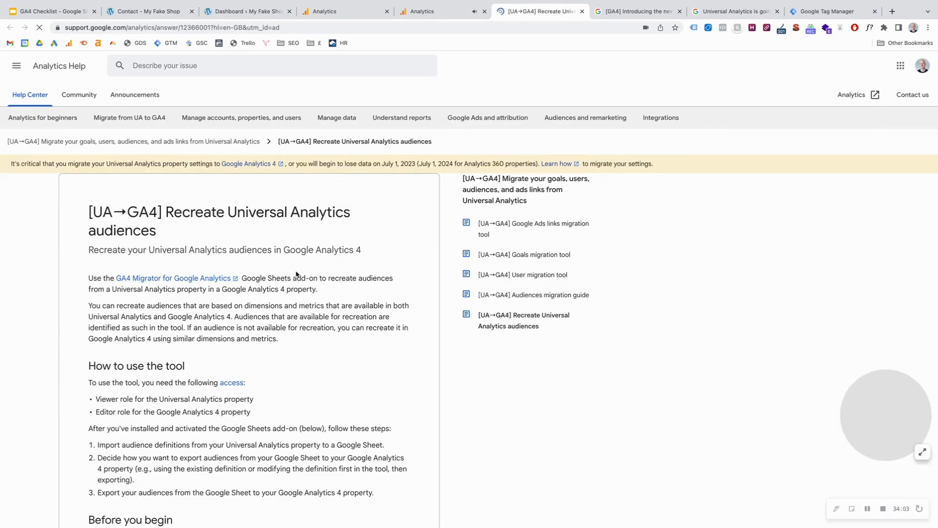
pyautogui.scroll(-2, 243, 269)
pyautogui.scroll(-5, 243, 269)
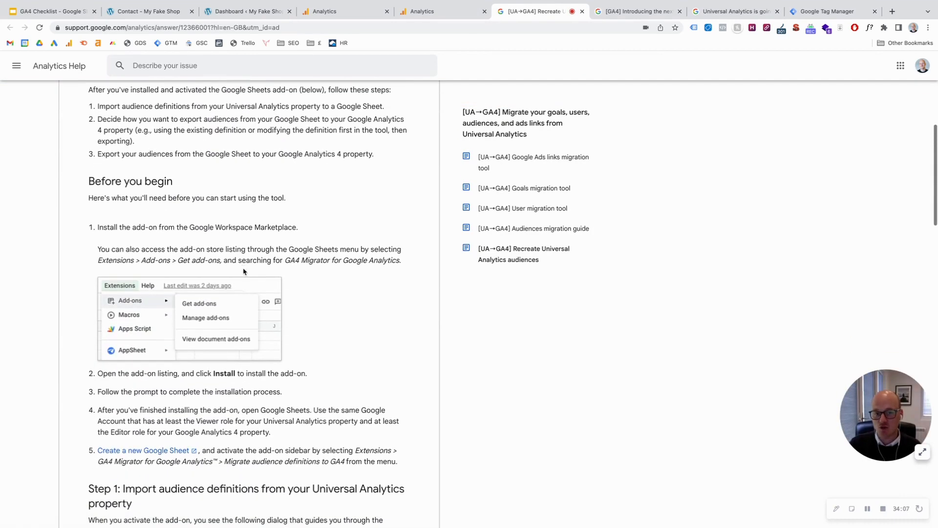
pyautogui.scroll(1, 282, 323)
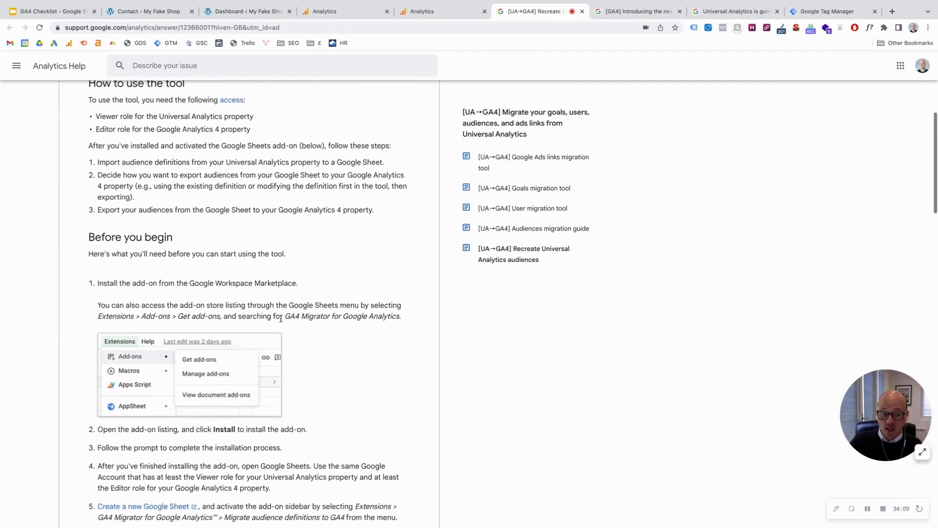
# Return to the Setup Assistant overview, and switch to the GA4 Checklist presentation in Google Slides
pyautogui.click(432, 14)
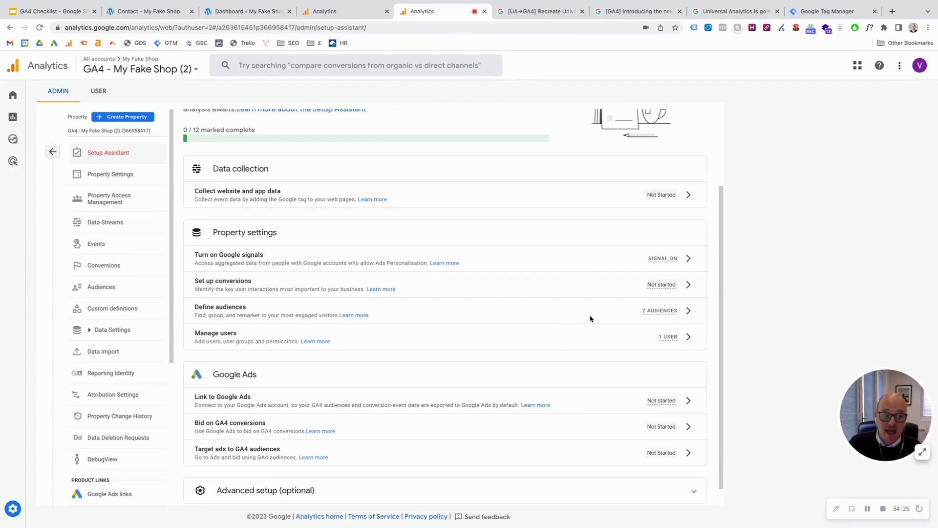
pyautogui.scroll(3, 555, 319)
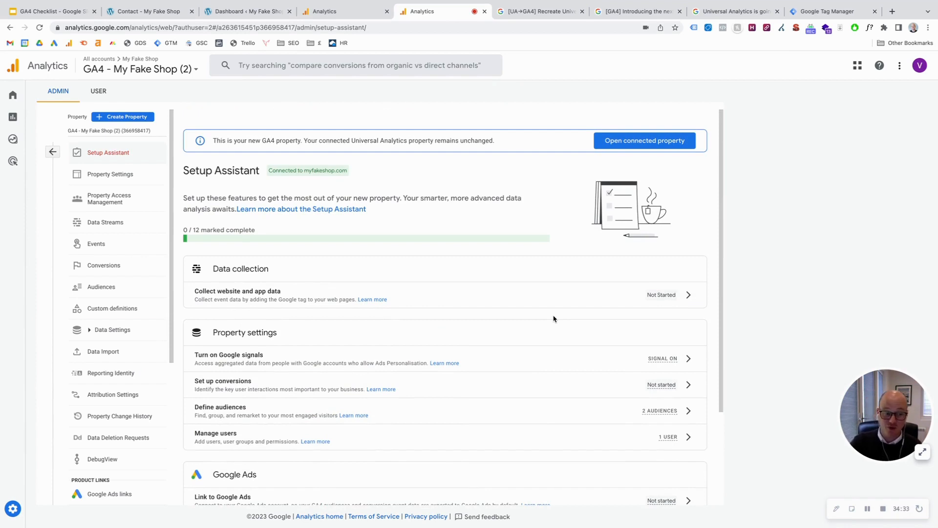
pyautogui.click(52, 11)
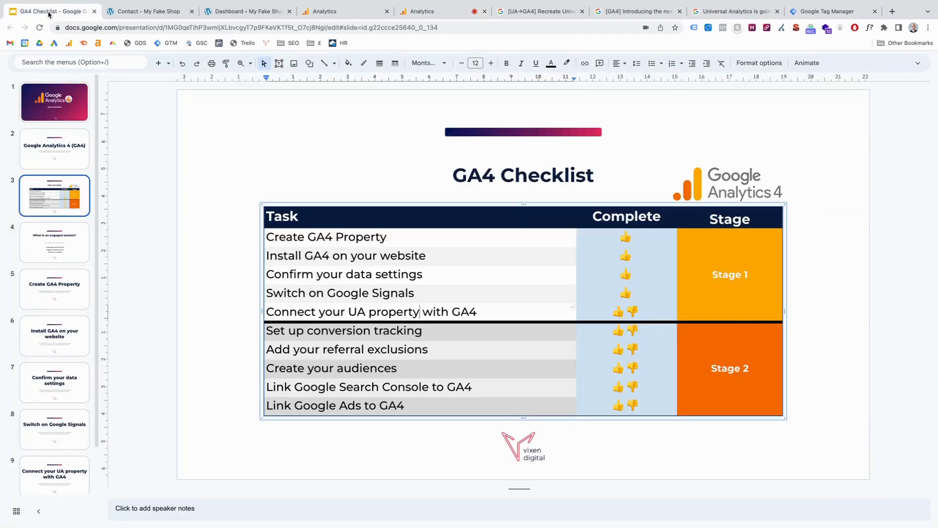